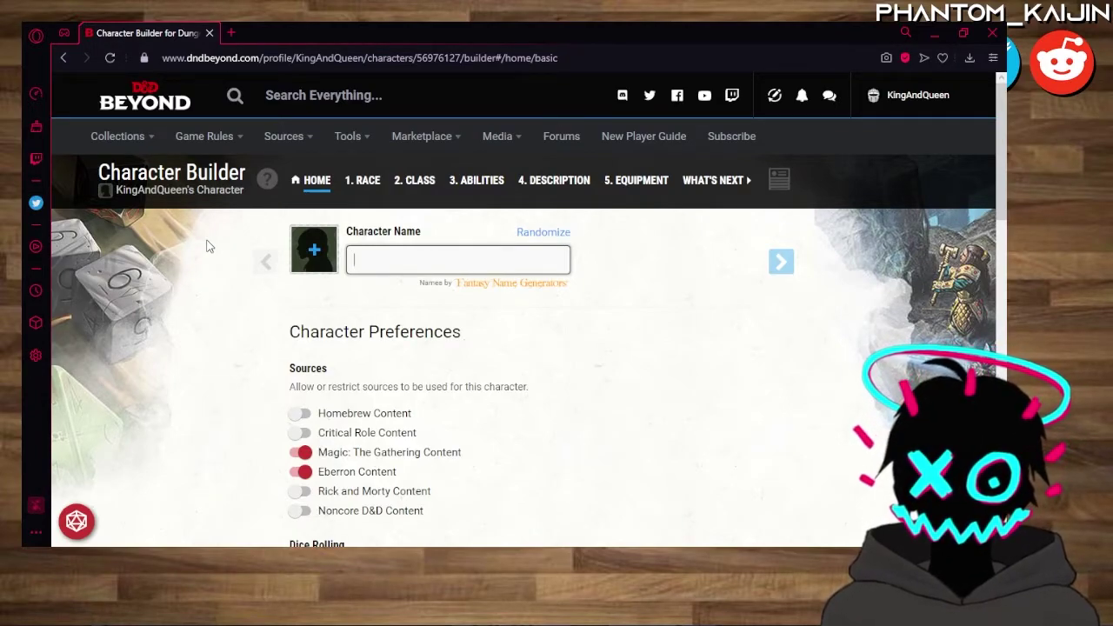
Enable Homebrew, Critical Role, Rick and Morty and Noncore D&D content as sources, and name the character Myron.
left_click(300, 415)
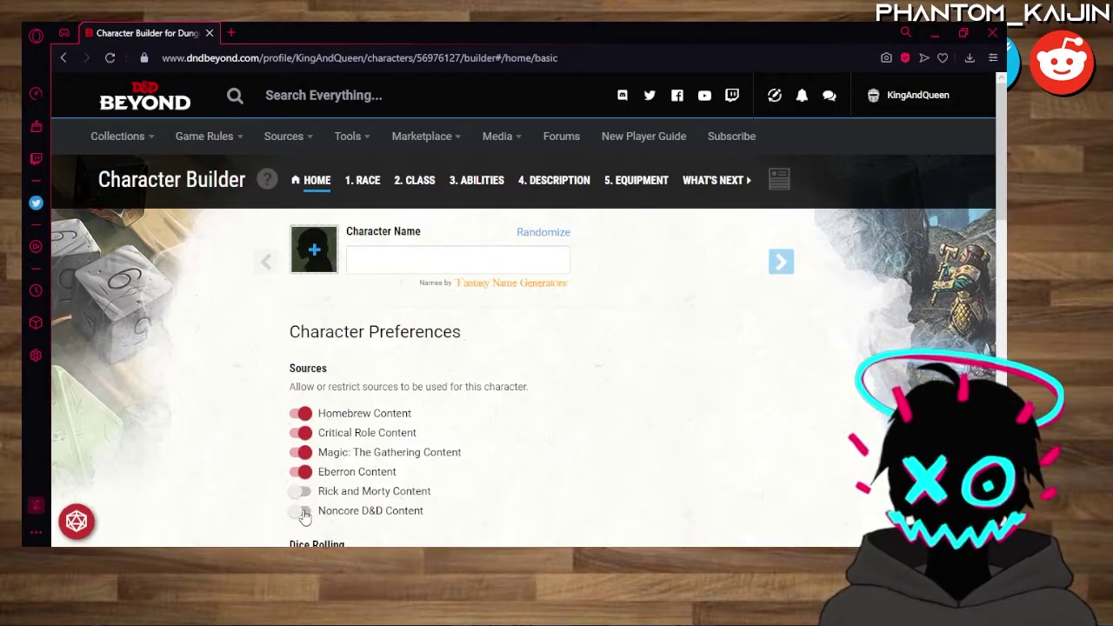
left_click(391, 257)
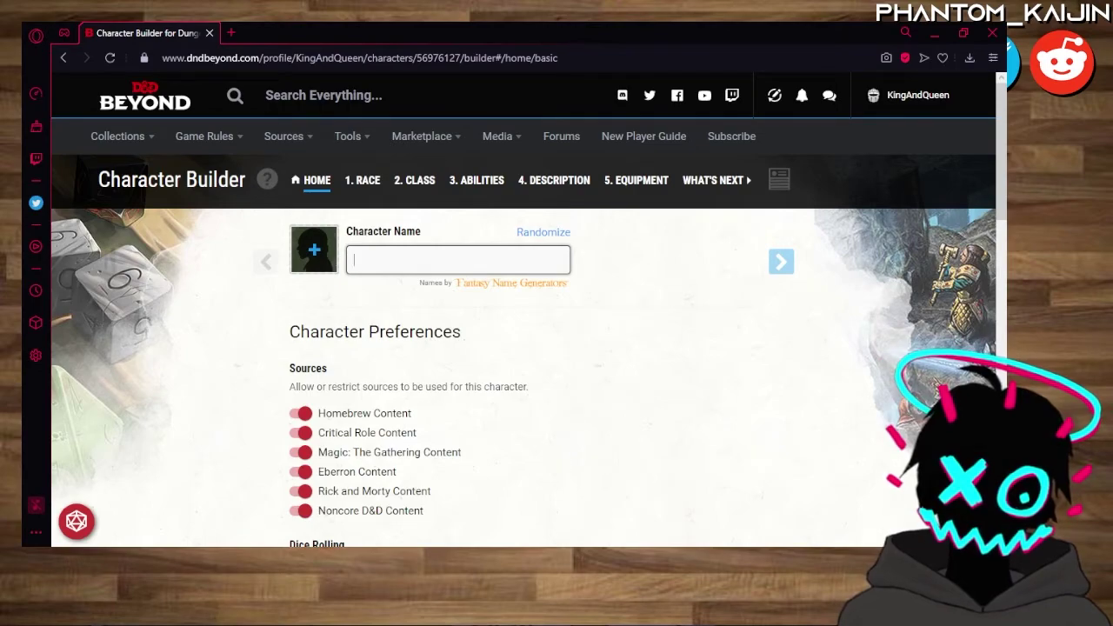
left_click(420, 261)
type("Myron")
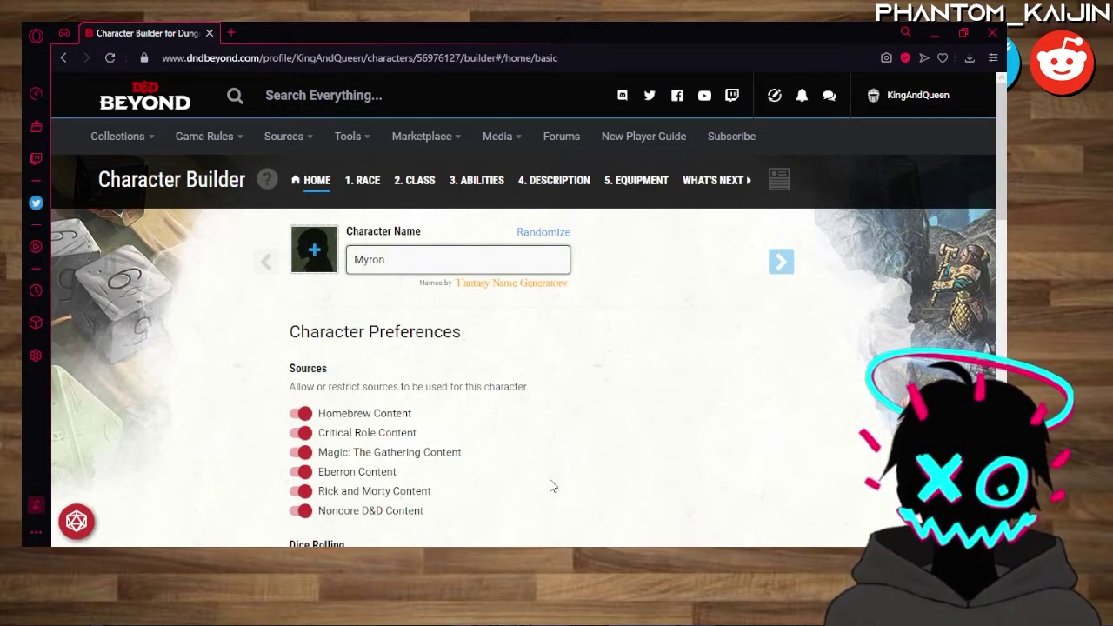
key("Tab")
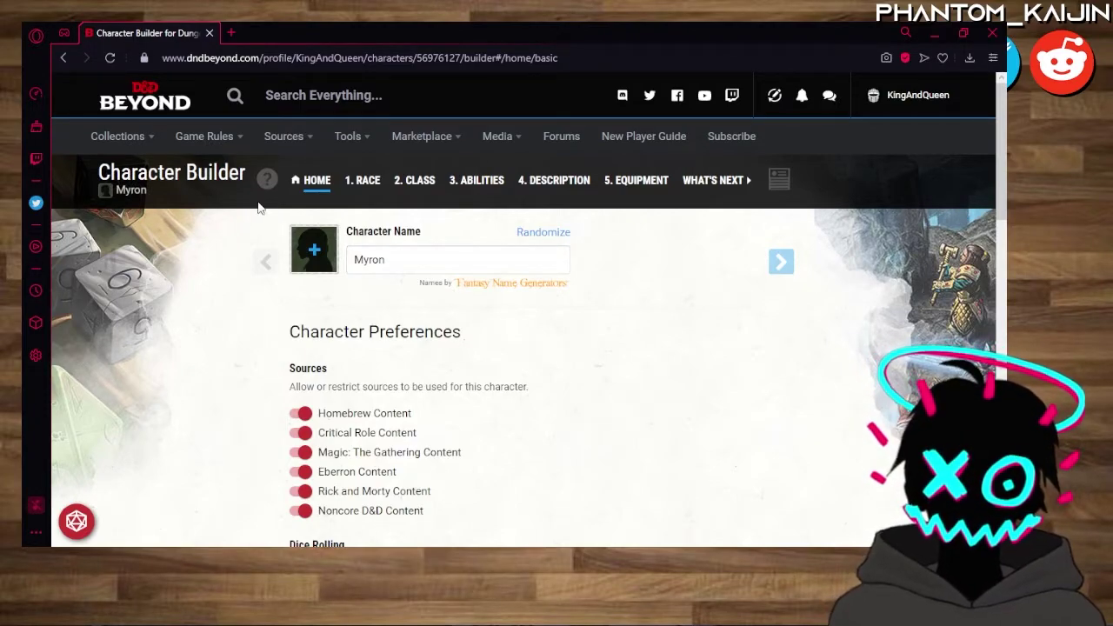
Look up synonyms for swamp on the web and return to the character builder.
left_click(237, 33)
type("swamp synonyms")
key("Return")
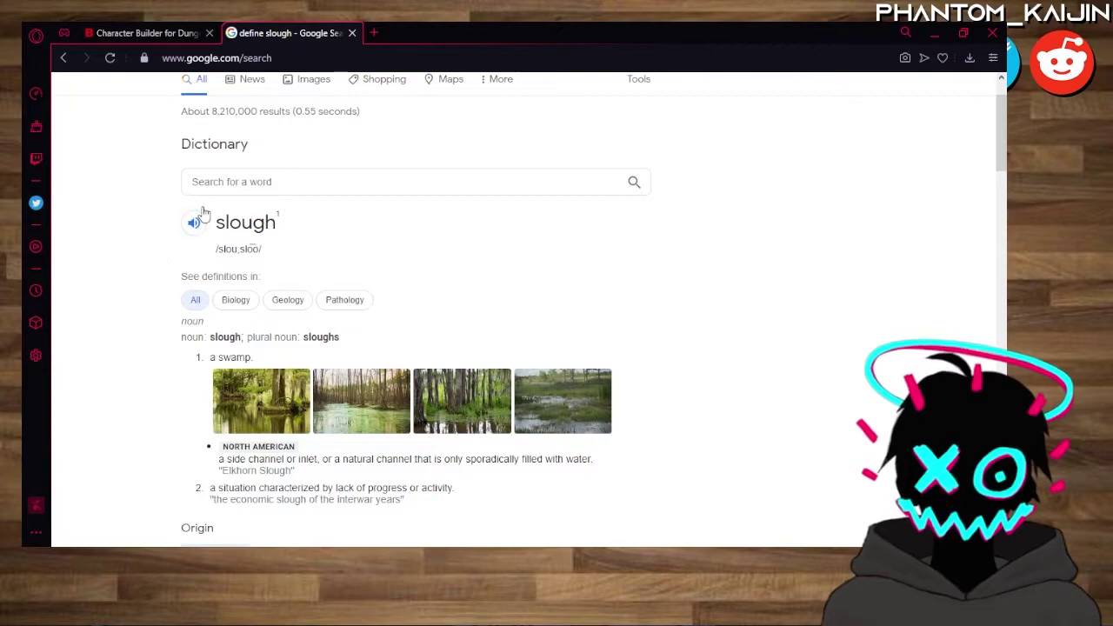
key("ctrl+w")
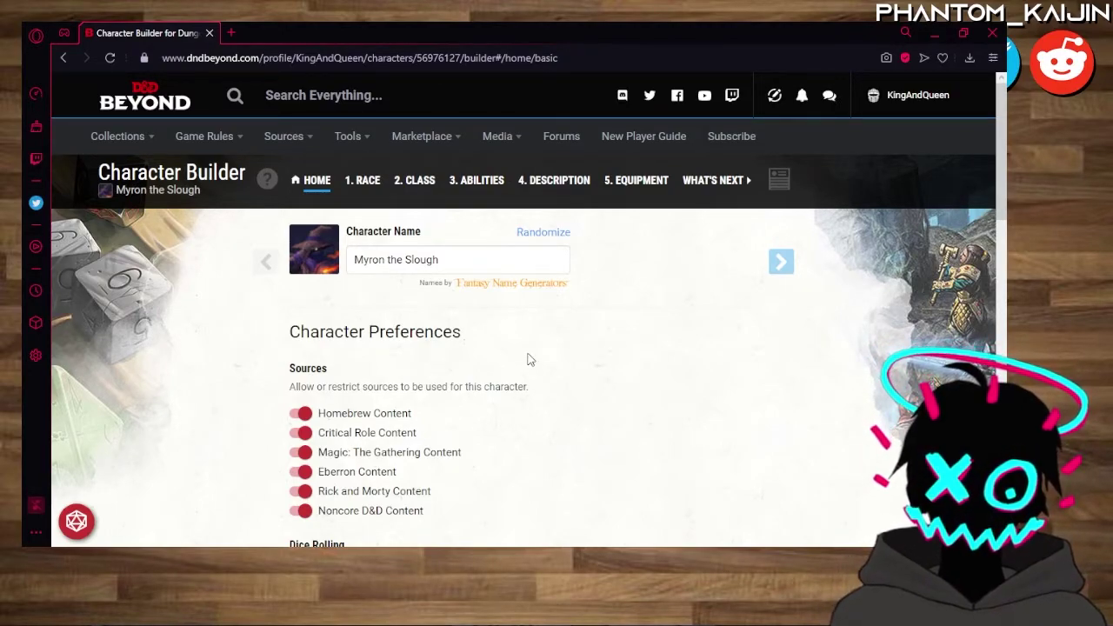
Continue to the race selection and choose Half-Elf as the character's race.
scroll(750, 385, "down", 9)
scroll(773, 385, "down", 3)
scroll(773, 386, "up", 12)
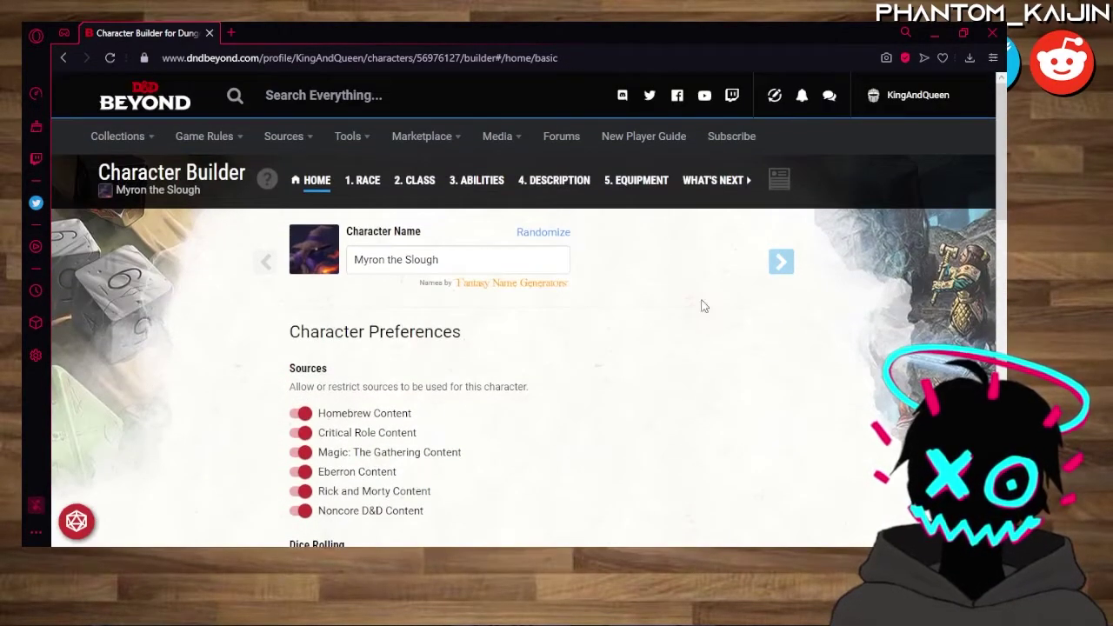
left_click(781, 263)
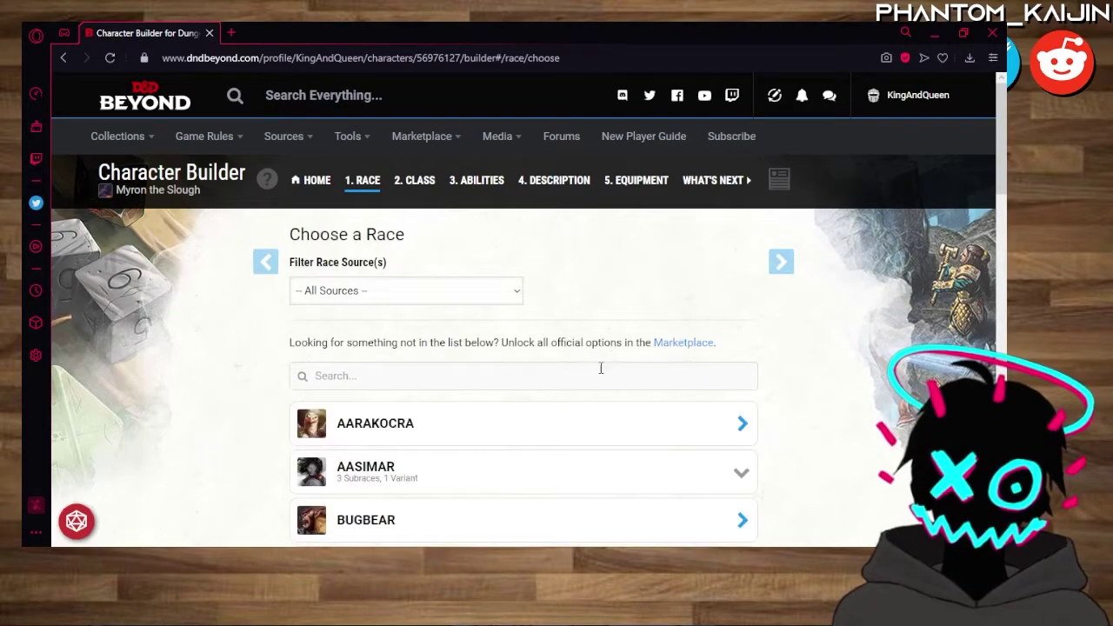
scroll(513, 374, "down", 3)
scroll(557, 389, "down", 3)
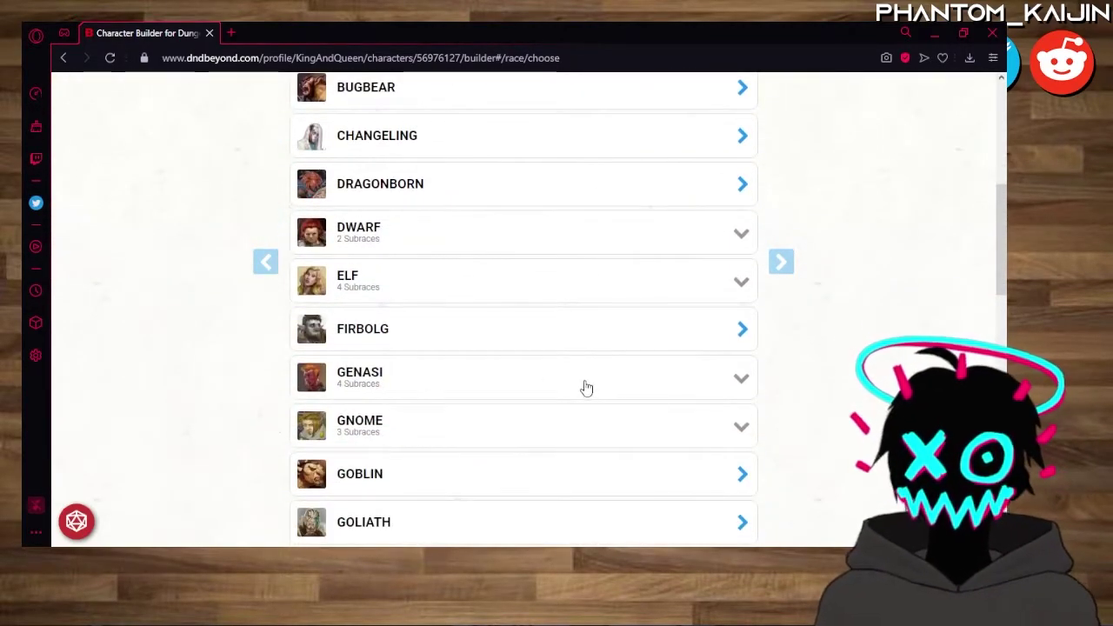
scroll(617, 397, "down", 2)
scroll(620, 394, "down", 9)
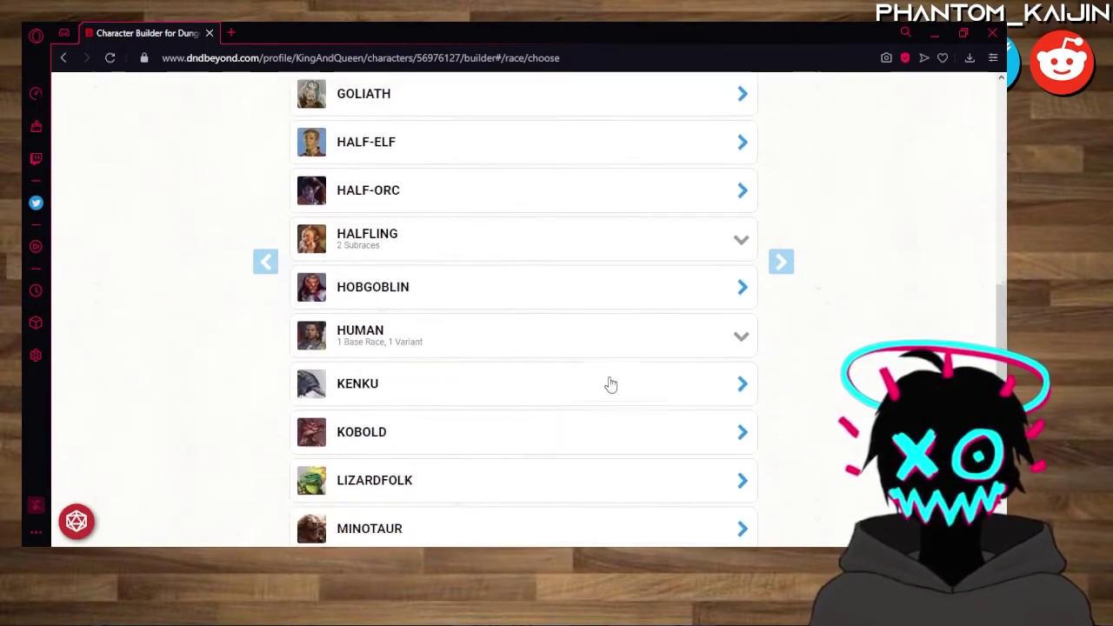
scroll(612, 383, "up", 6)
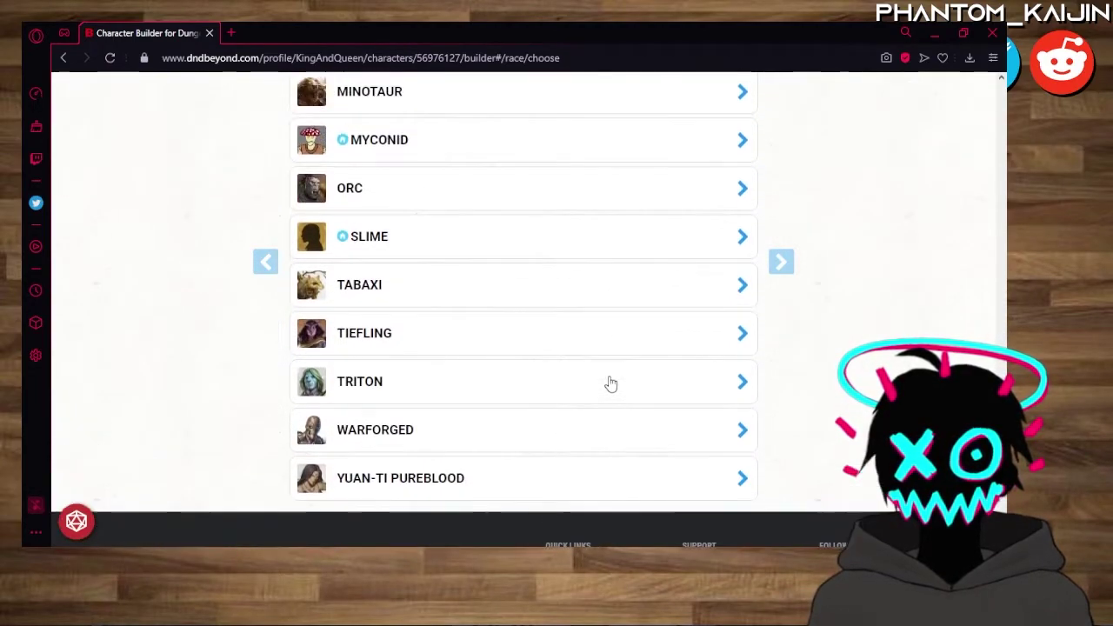
scroll(609, 382, "up", 3)
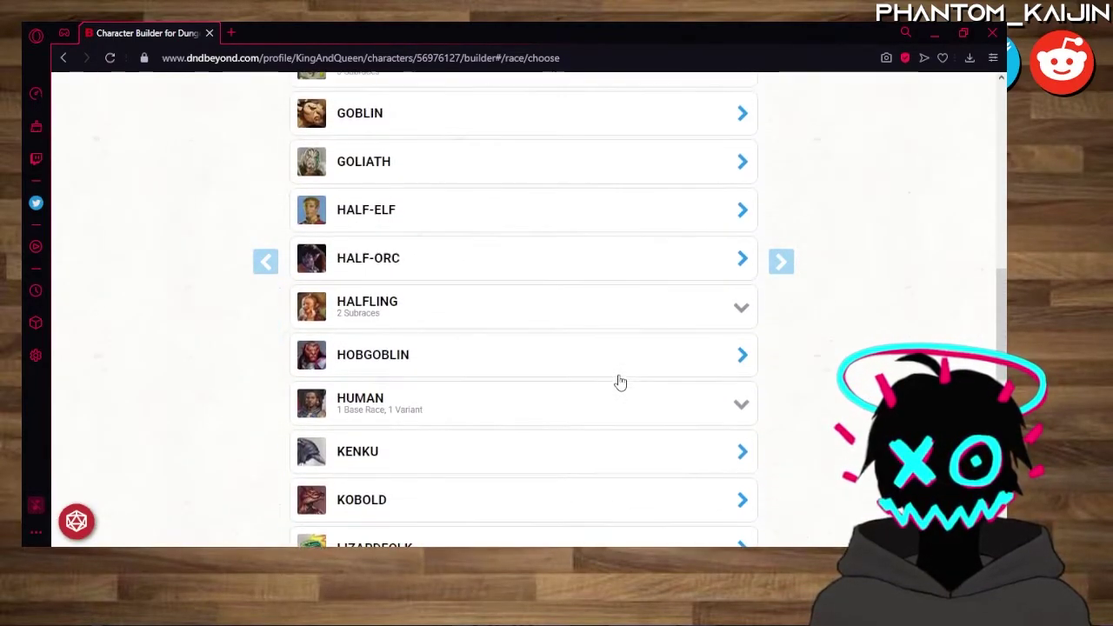
left_click(454, 365)
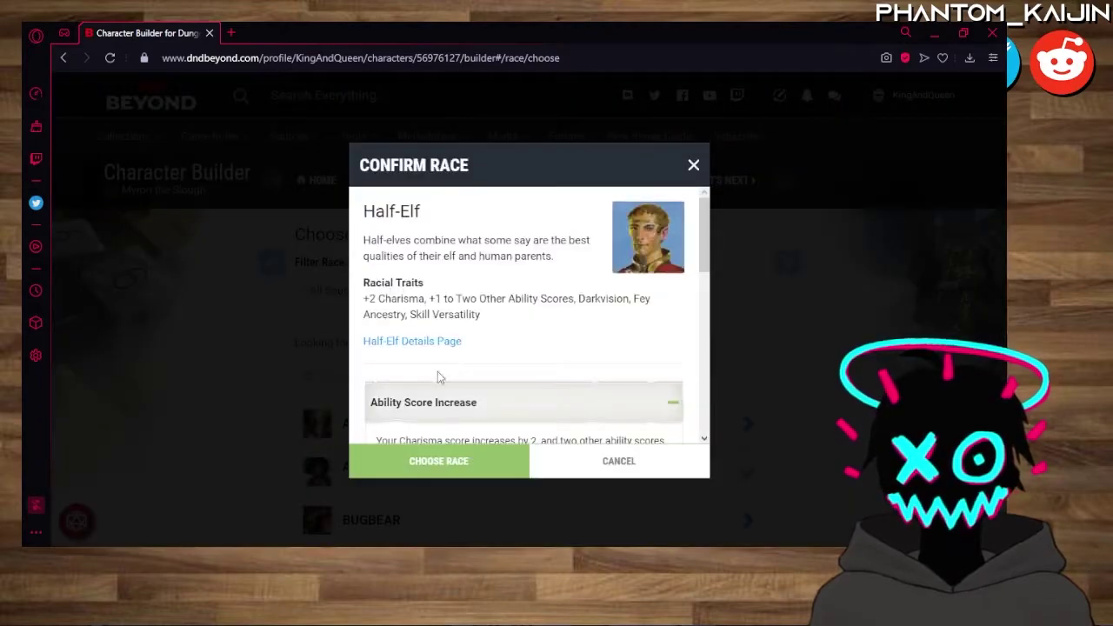
left_click(471, 474)
Set the two Half-Elf Skill Versatility proficiencies to Arcana and Insight.
scroll(452, 356, "down", 2)
left_click(365, 277)
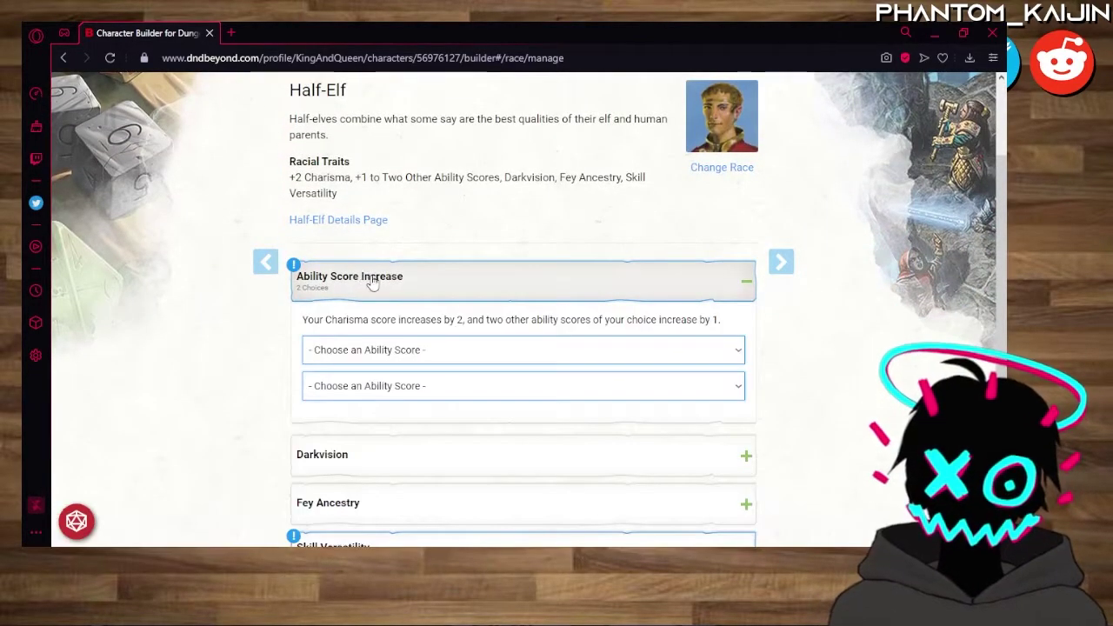
scroll(365, 277, "down", 2)
left_click(359, 139)
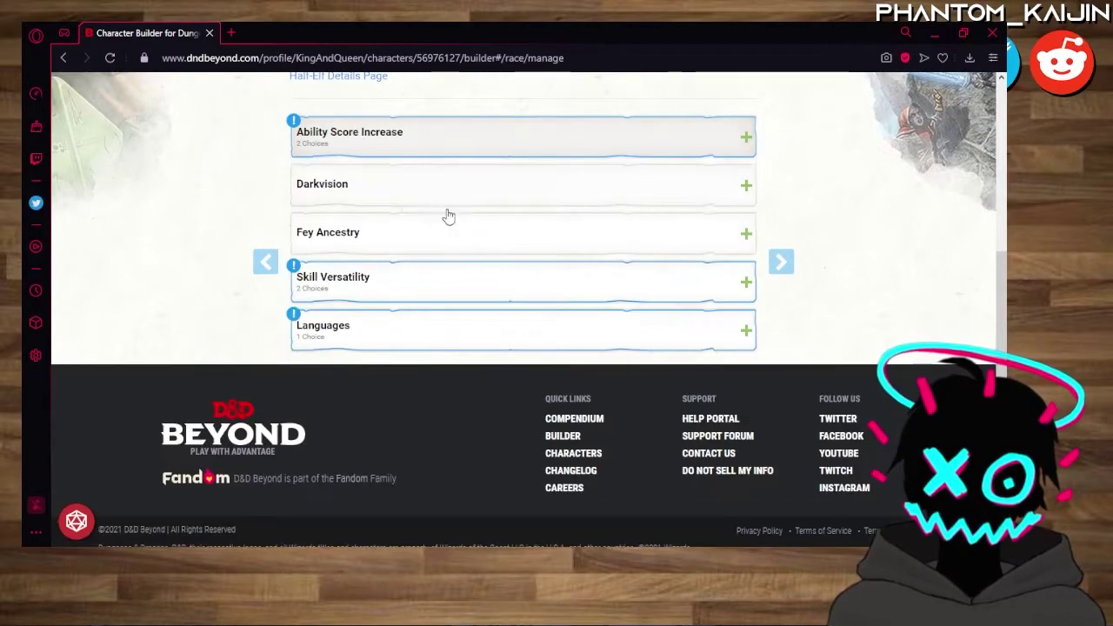
left_click(409, 304)
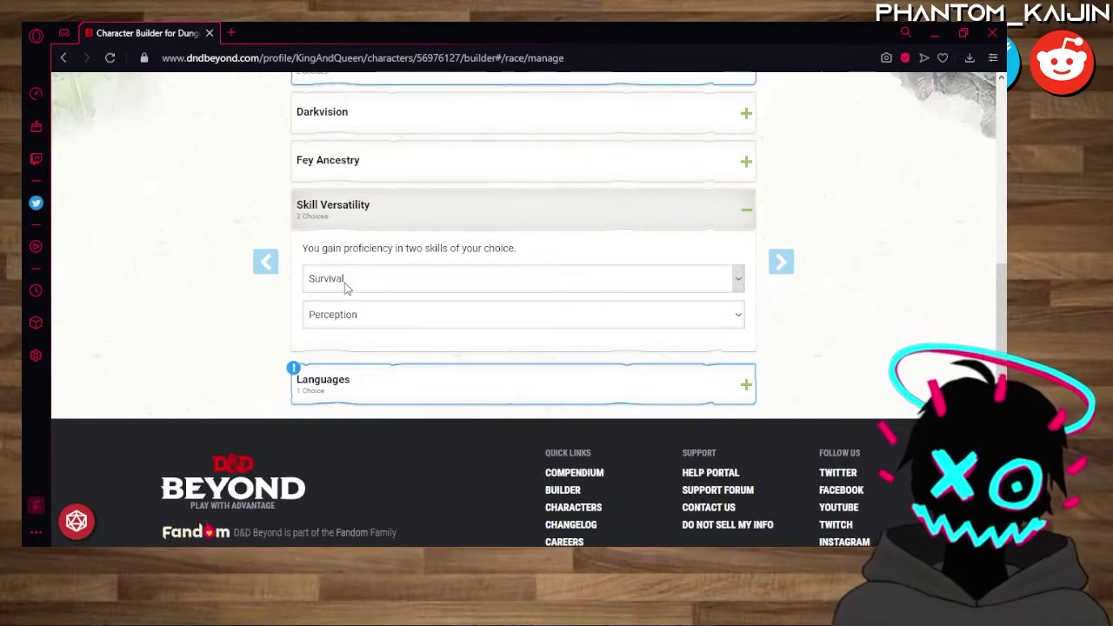
left_click(364, 348)
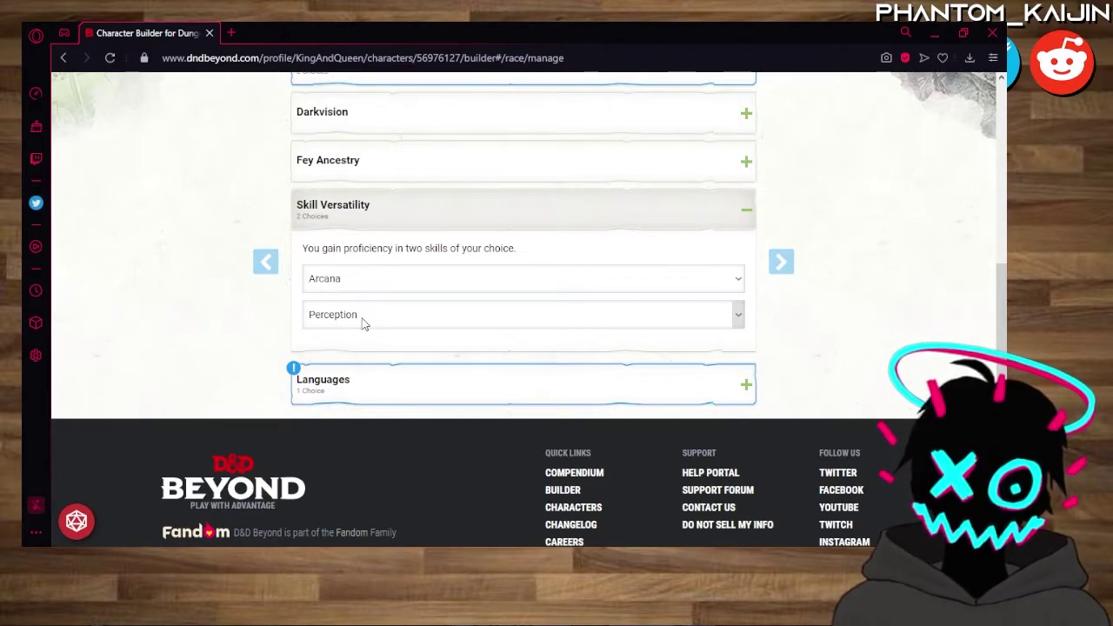
left_click(355, 153)
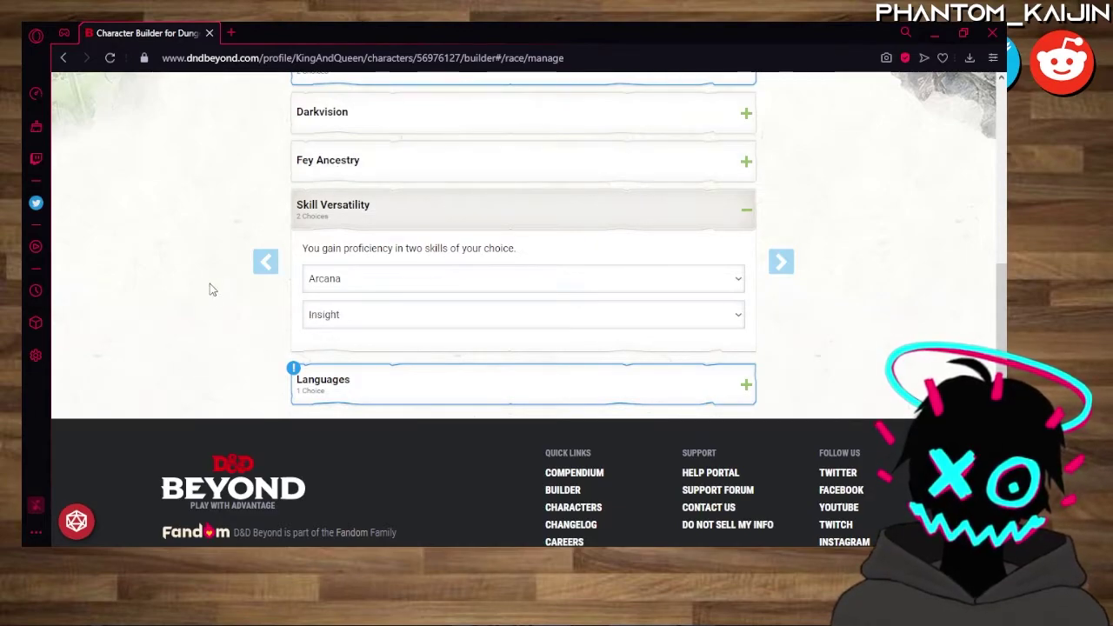
Choose the Half-Elf's extra language and collapse the Skill Versatility trait.
left_click(567, 404)
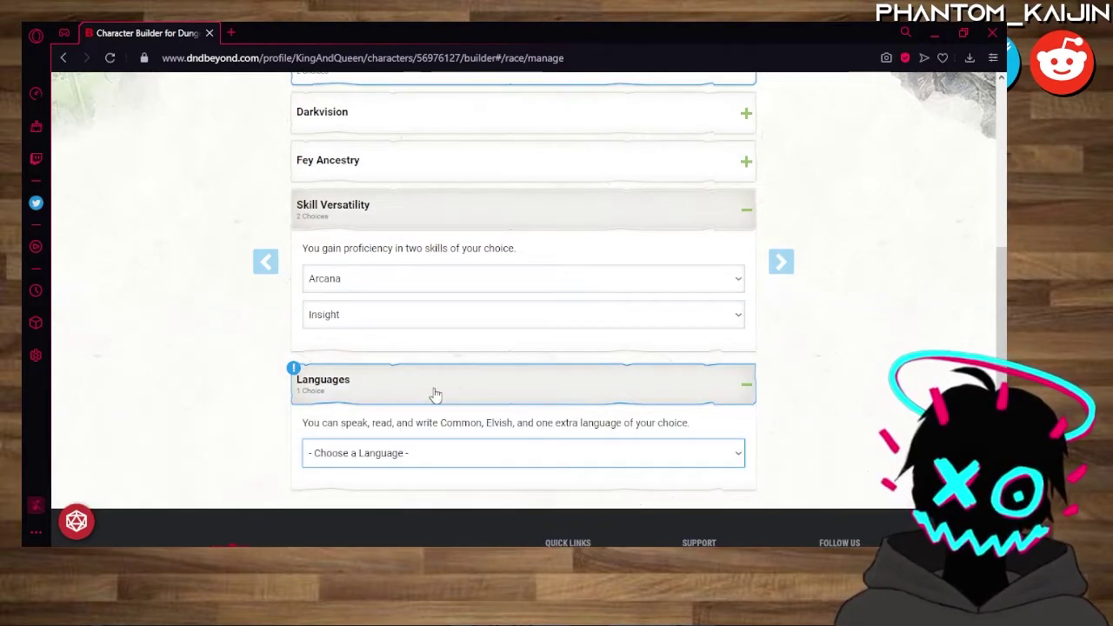
scroll(365, 387, "down", 1)
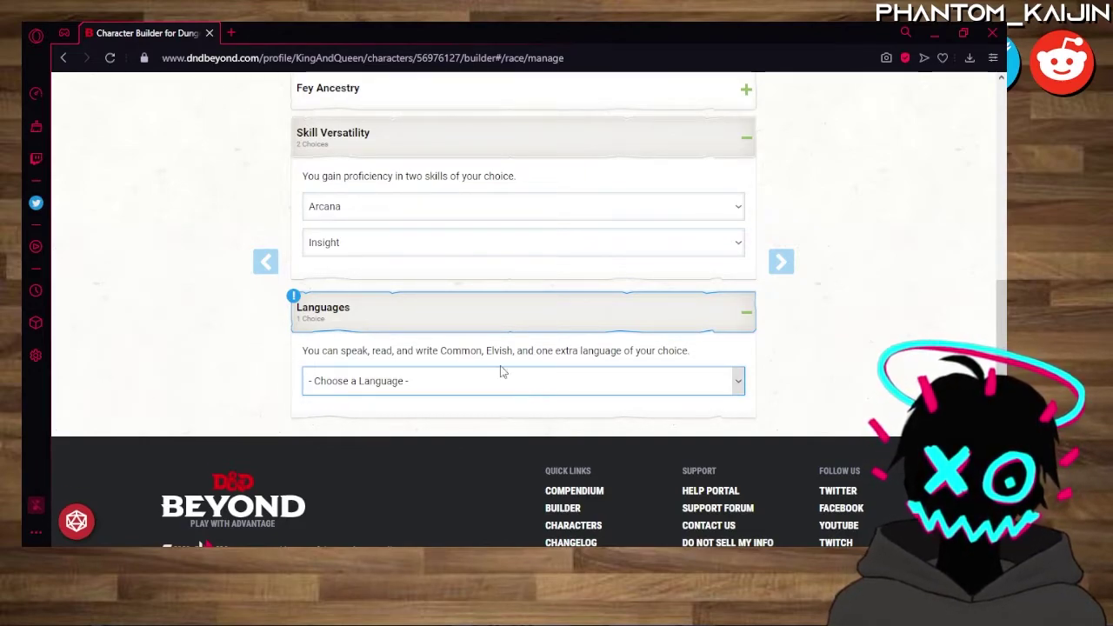
key("u")
scroll(348, 293, "up", 3)
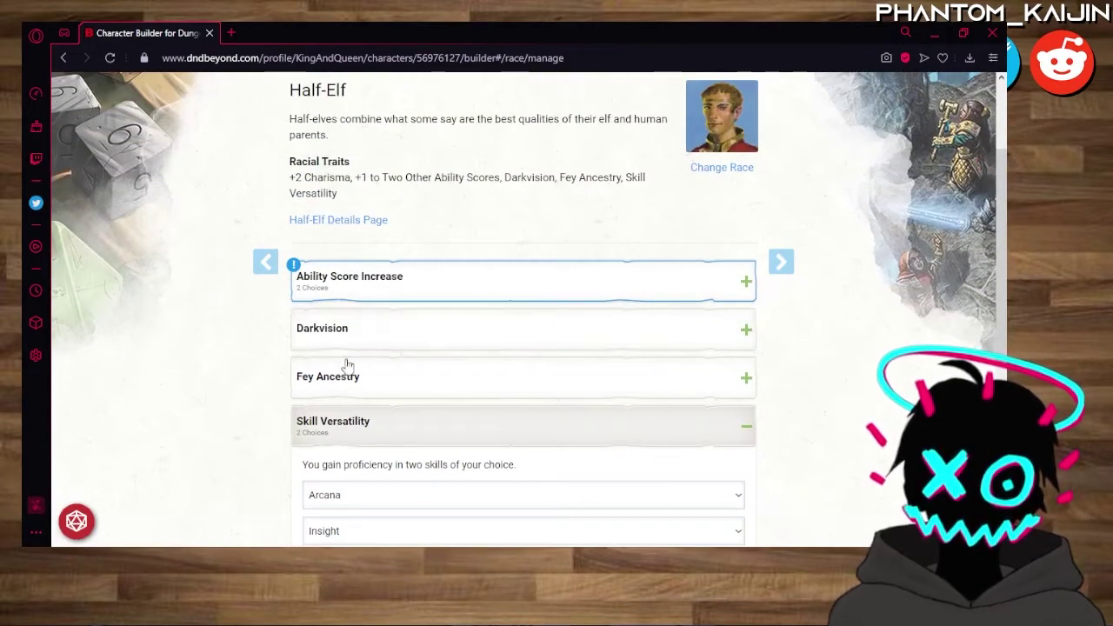
left_click(398, 425)
scroll(435, 417, "down", 1)
scroll(252, 378, "up", 2)
Review the Half-Elf's Ability Score Increase choices and collapse that trait.
left_click(390, 352)
scroll(348, 352, "down", 3)
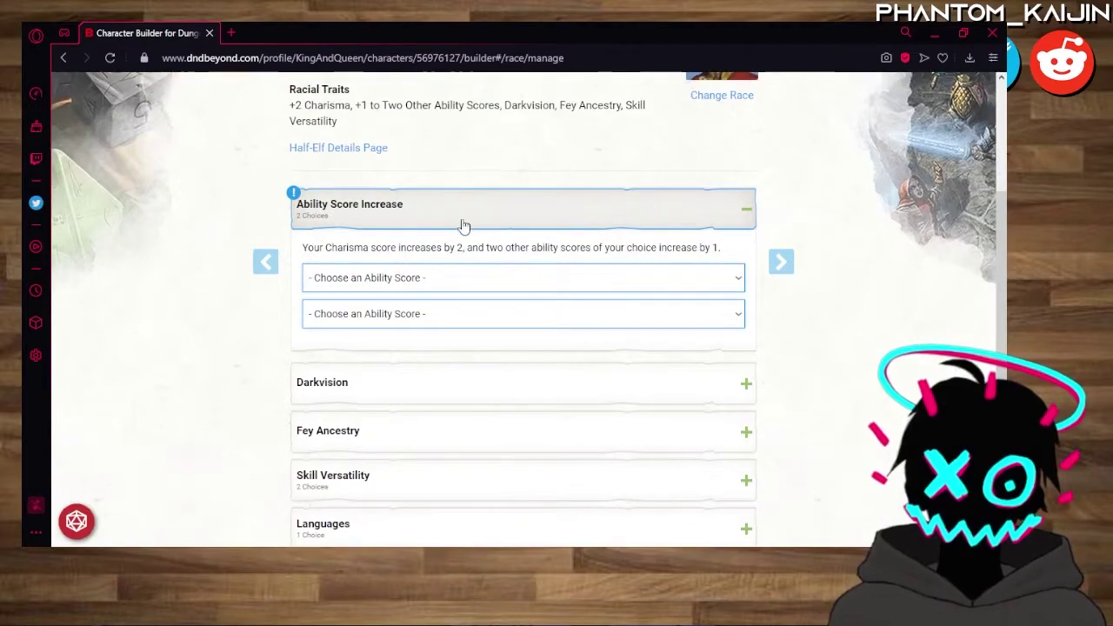
left_click(474, 232)
scroll(814, 304, "up", 3)
Continue to the class selection, choose Wizard as the character's class and set its level to 3.
left_click(781, 262)
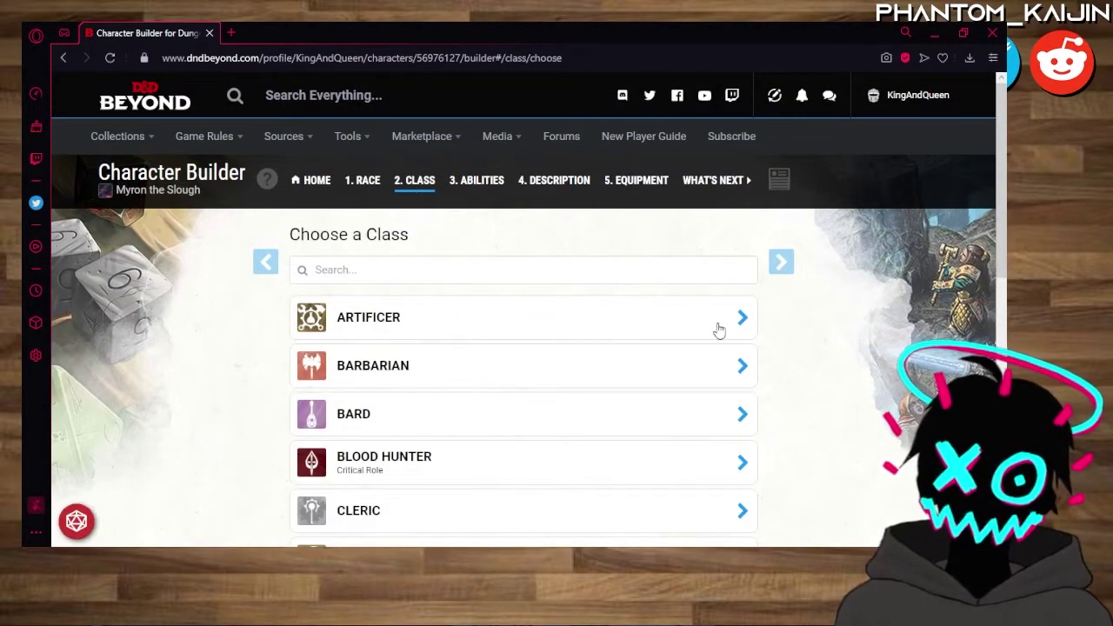
scroll(686, 365, "down", 5)
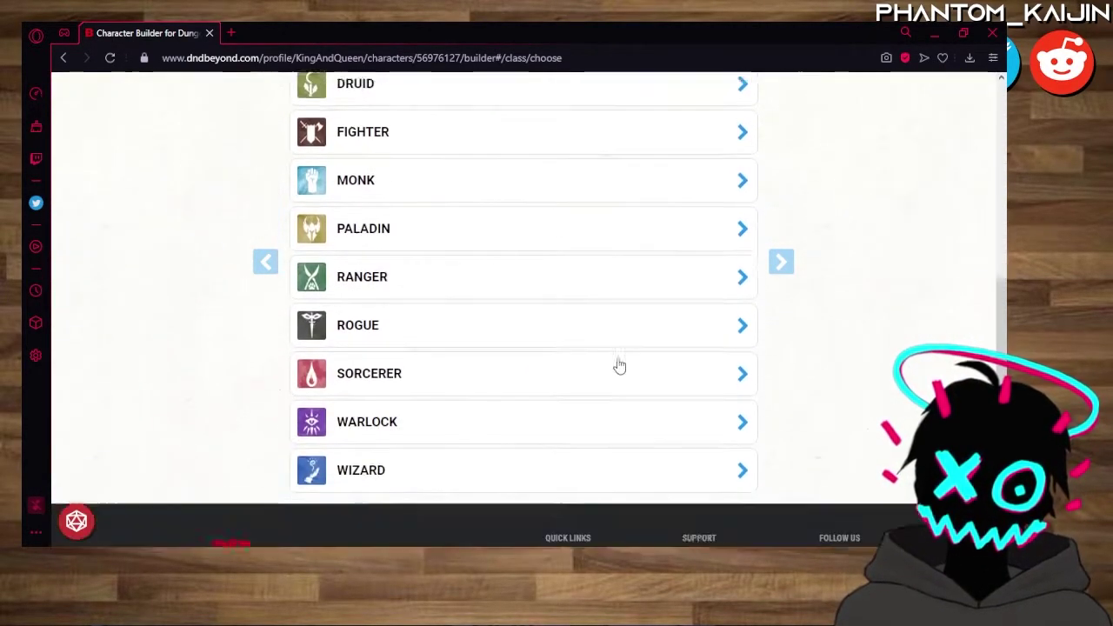
left_click(398, 435)
left_click(485, 455)
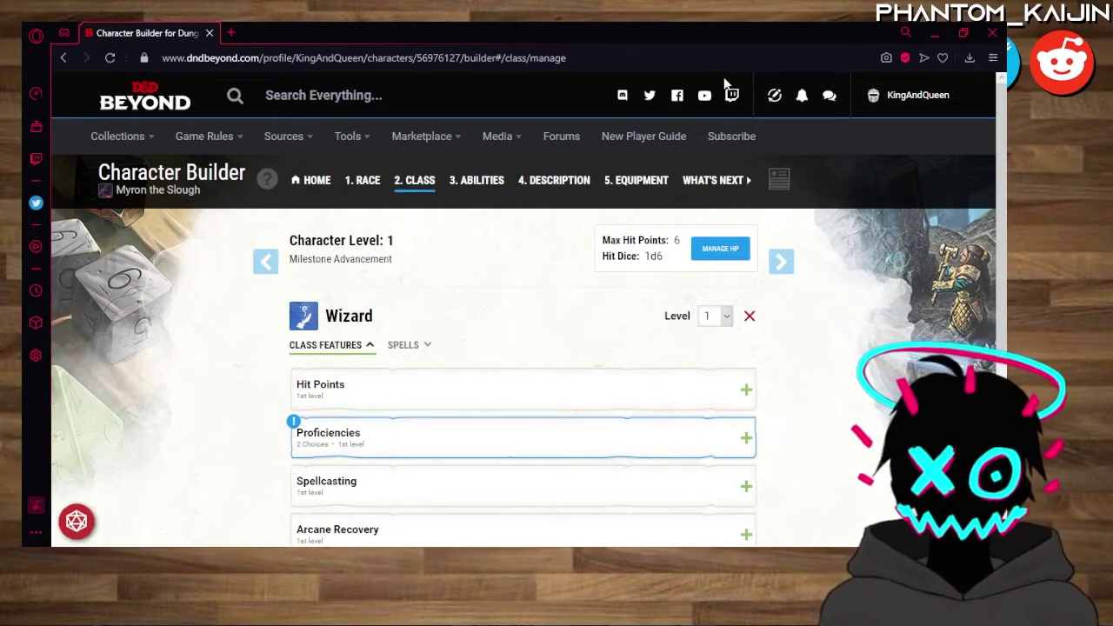
key("Down")
key("Down")
Set the Wizard's Arcane Tradition to School of Conjuration and collapse that feature.
scroll(872, 267, "down", 2)
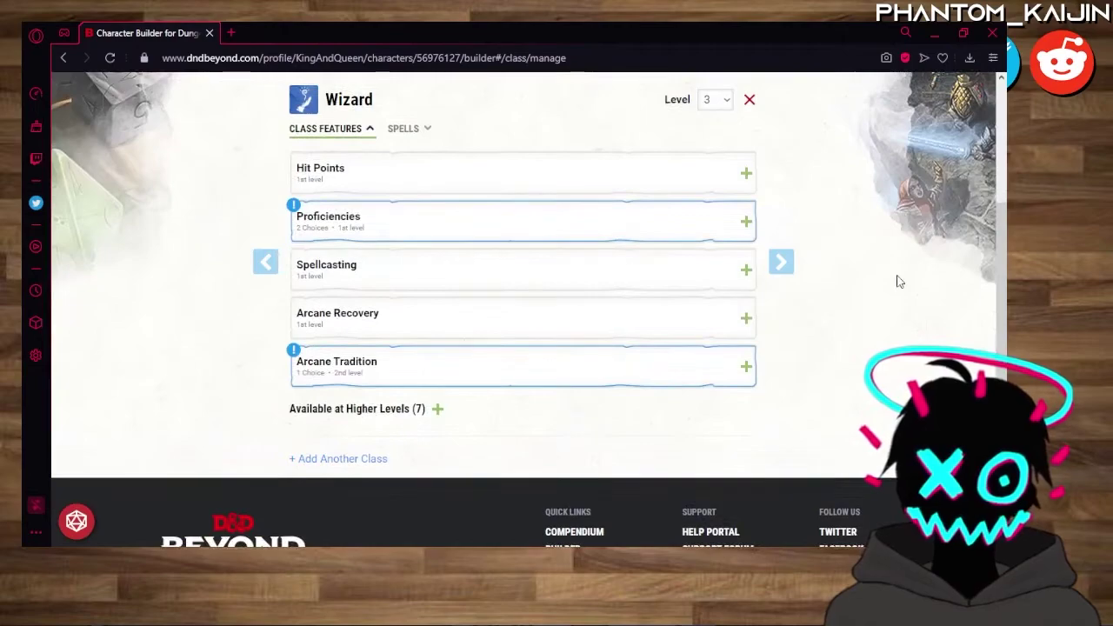
left_click(546, 374)
scroll(487, 396, "down", 2)
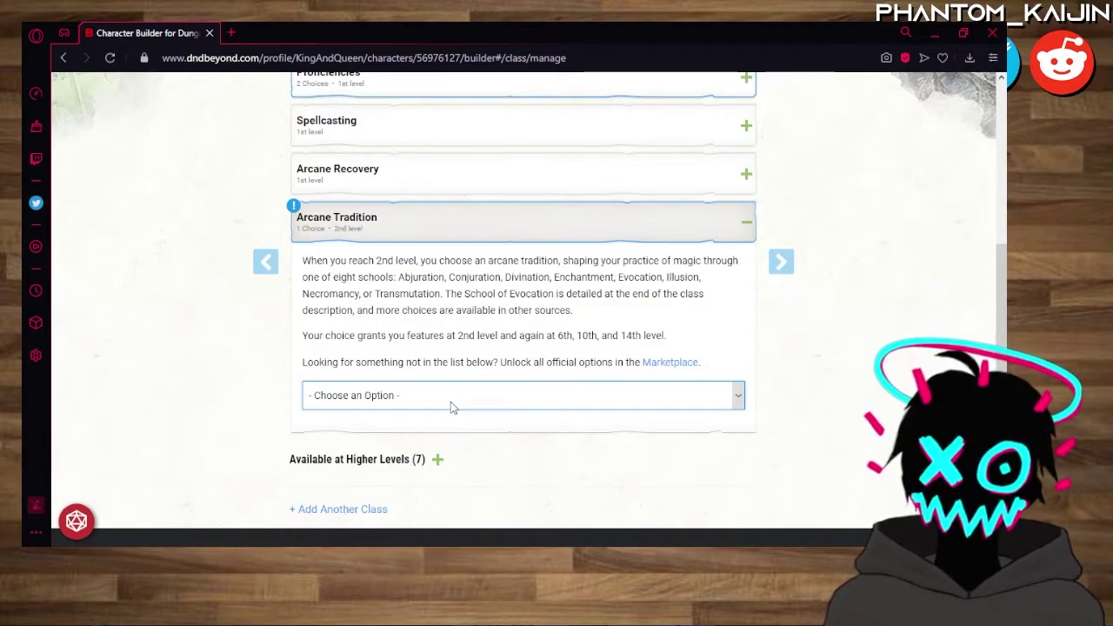
left_click(400, 283)
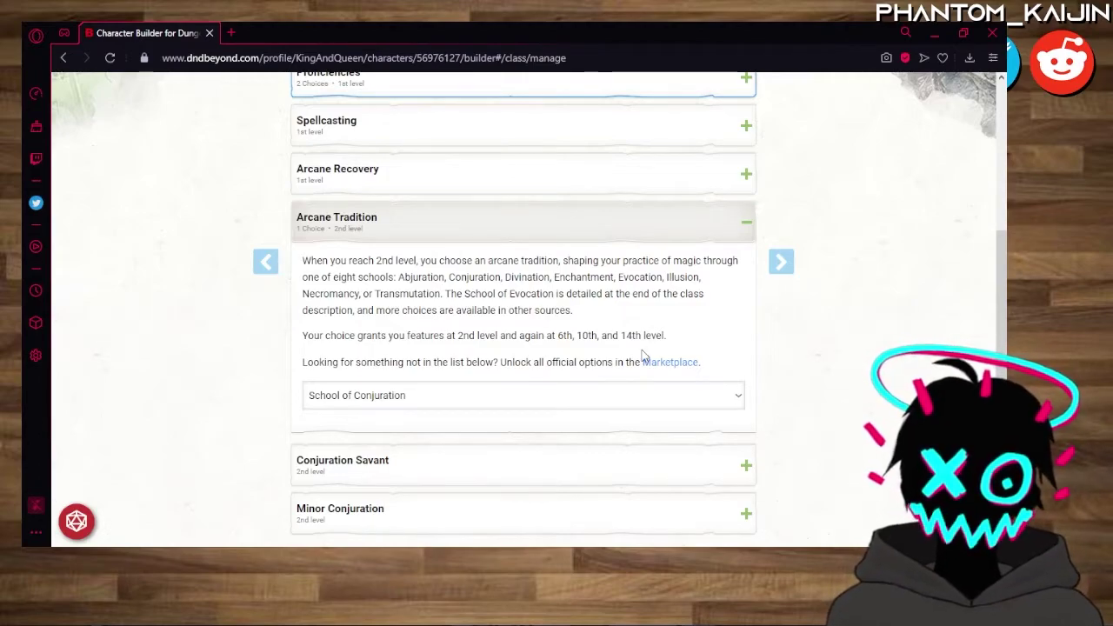
left_click(465, 222)
Choose the Wizard's two skill proficiencies, with History as the first, and collapse the Proficiencies feature.
scroll(476, 281, "up", 3)
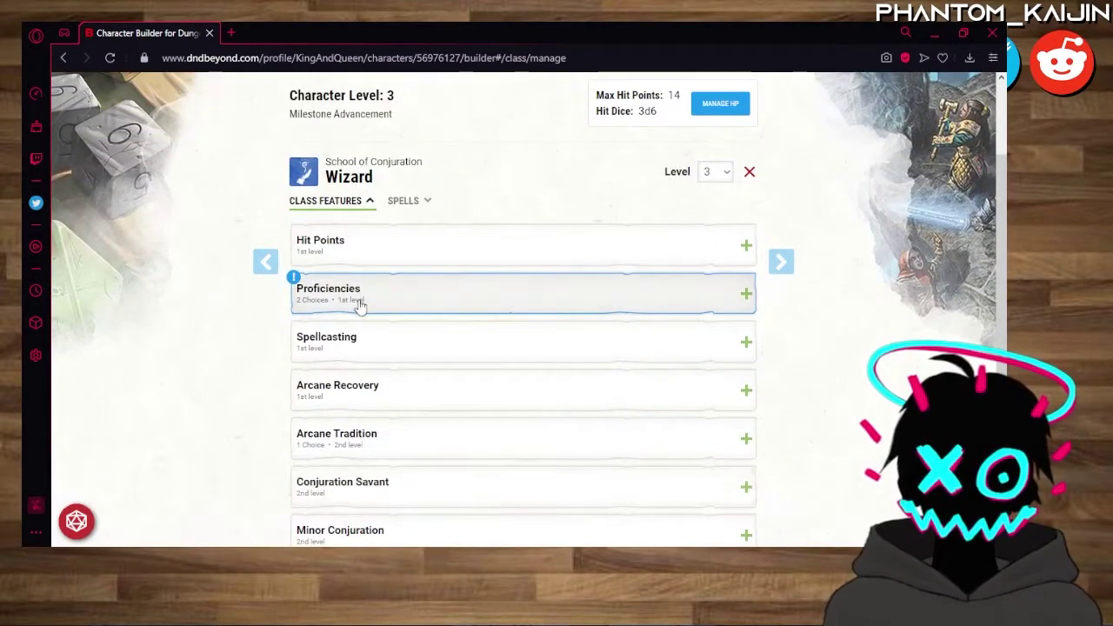
left_click(359, 304)
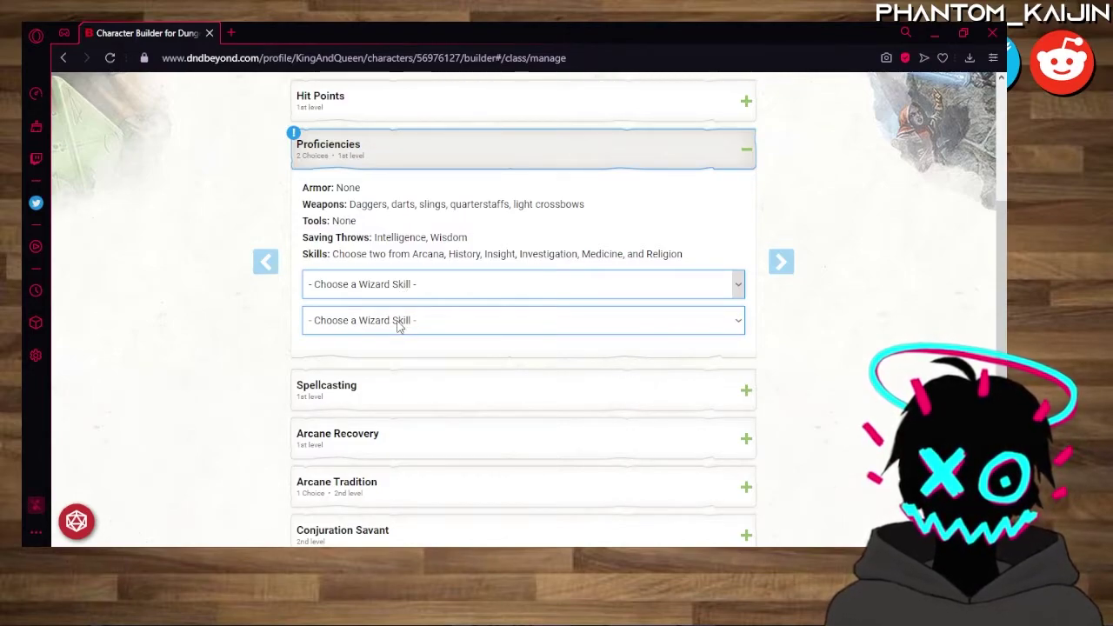
left_click(397, 325)
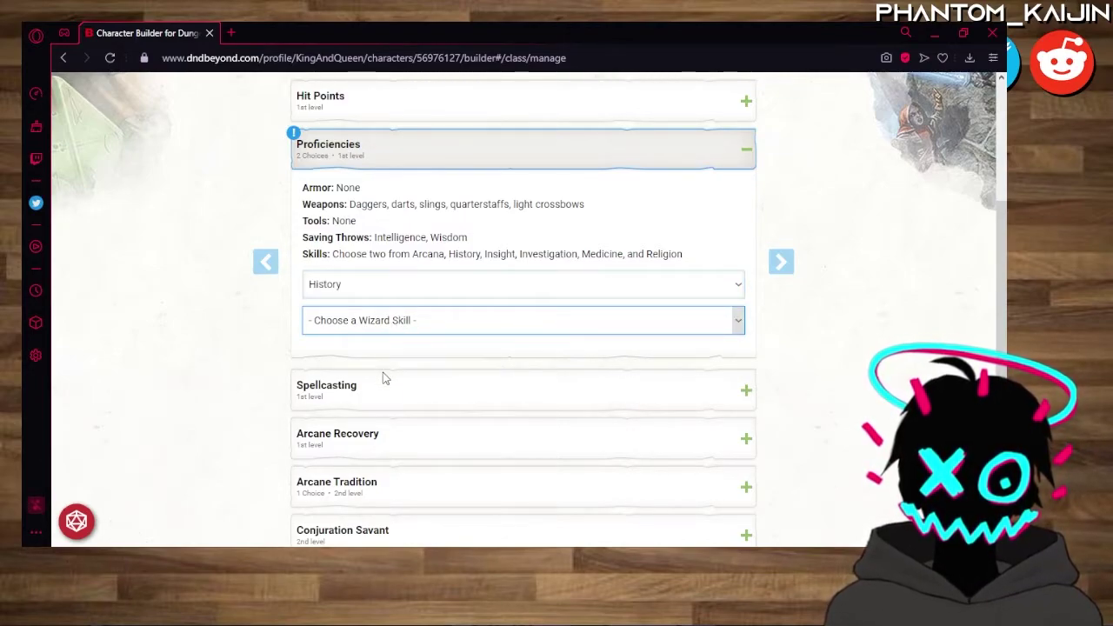
left_click(385, 397)
triple_click(344, 157)
scroll(787, 392, "up", 4)
scroll(796, 393, "down", 3)
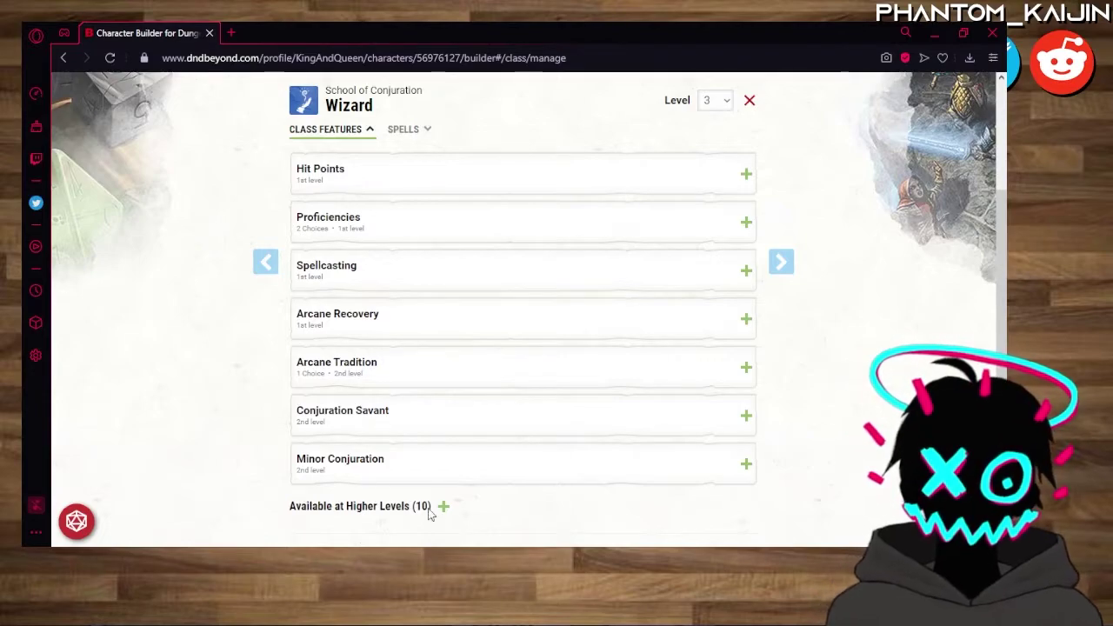
scroll(867, 348, "up", 3)
scroll(861, 346, "up", 1)
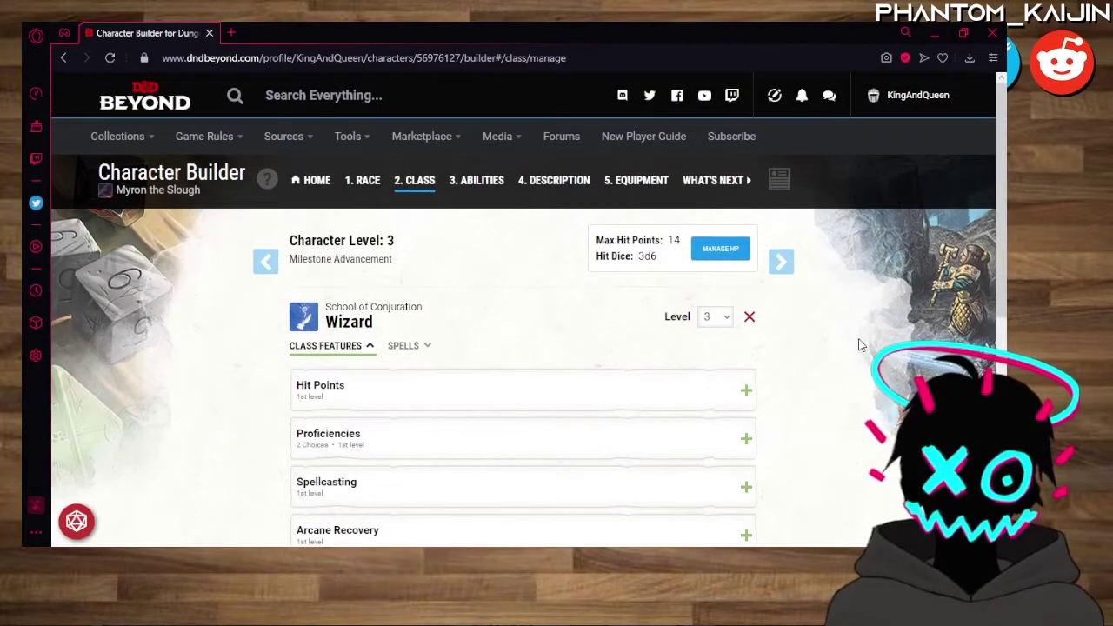
scroll(857, 346, "down", 1)
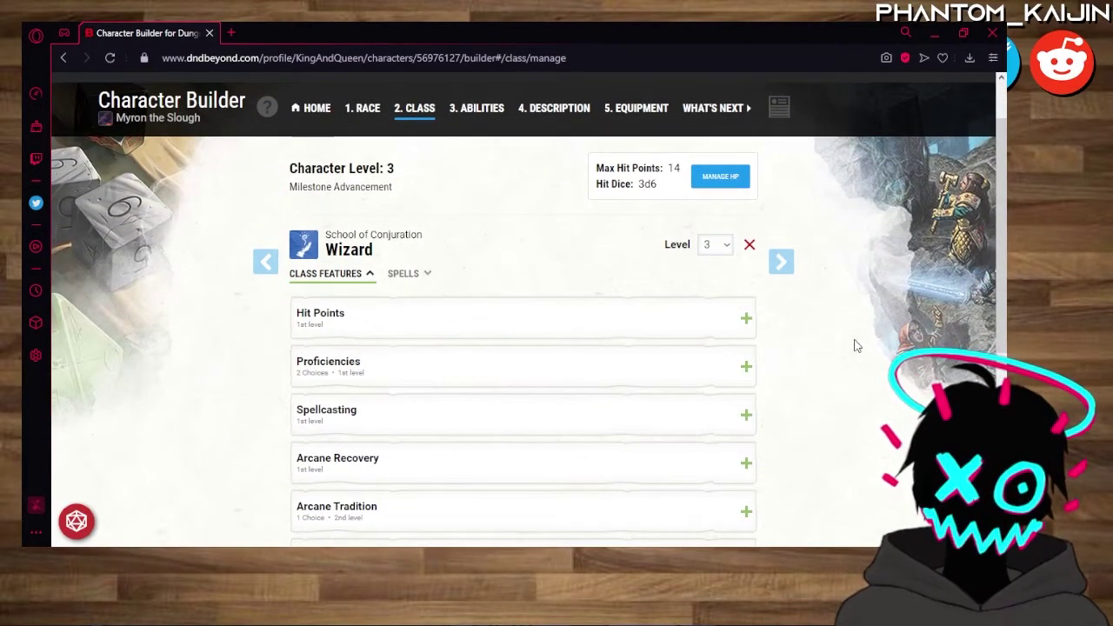
left_click(599, 366)
left_click(609, 380)
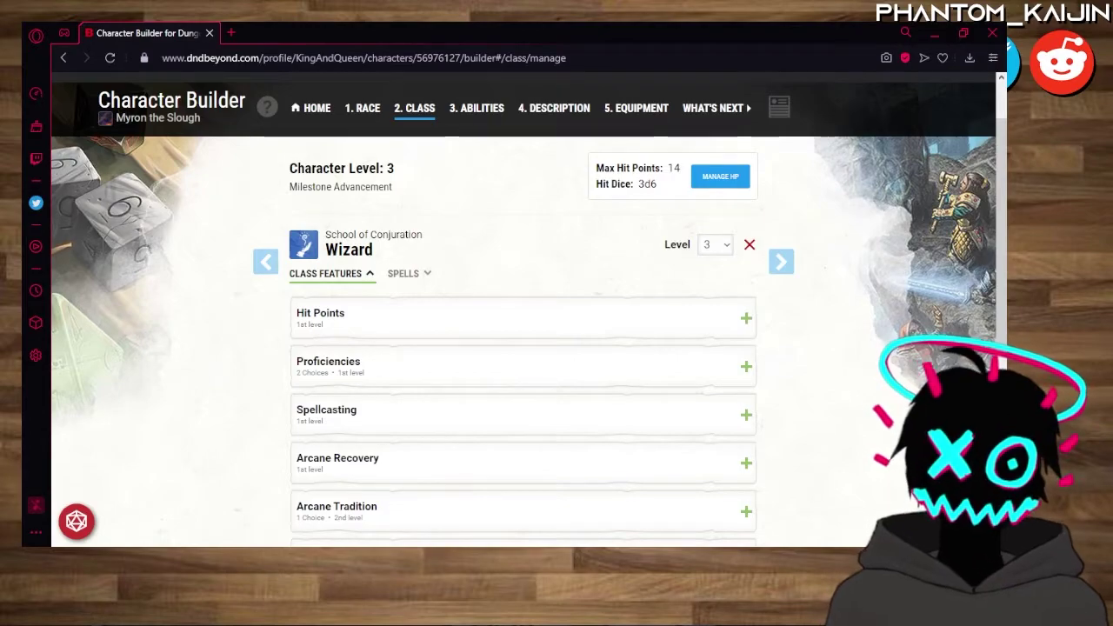
Continue to the ability scores, choose Standard Array as the generation method and set Intelligence to 15.
left_click(787, 261)
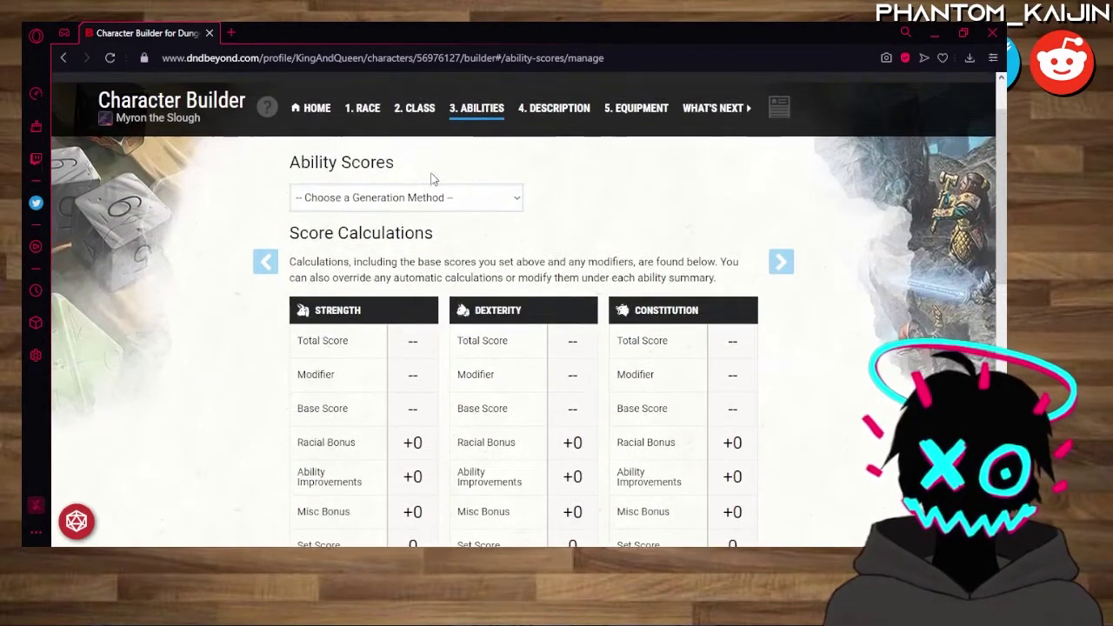
left_click(405, 235)
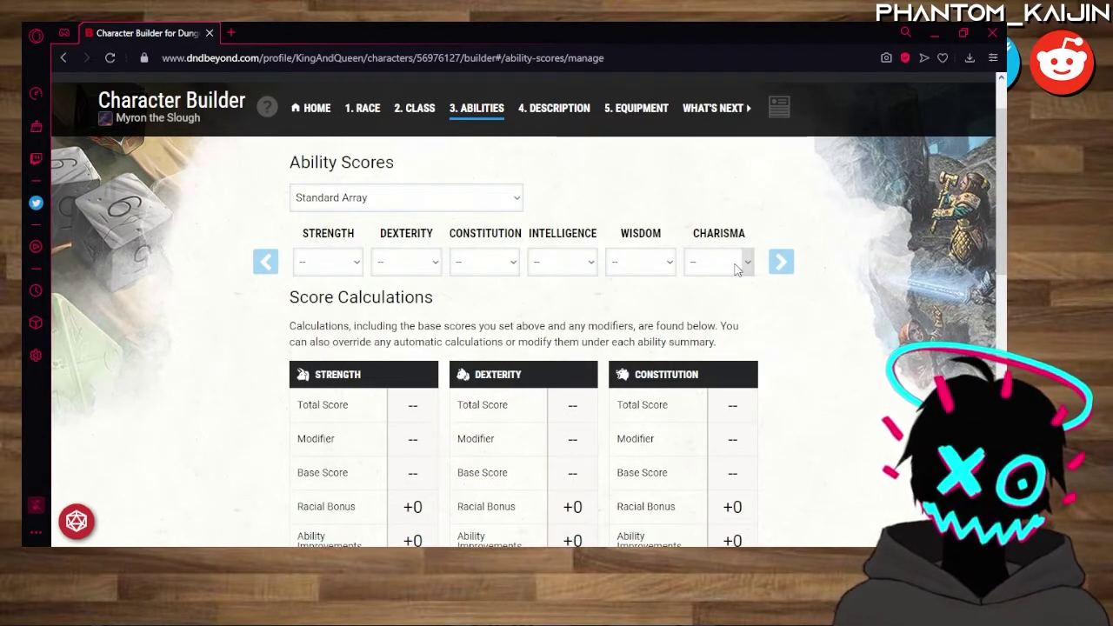
left_click(560, 262)
left_click(571, 301)
scroll(820, 315, "down", 3)
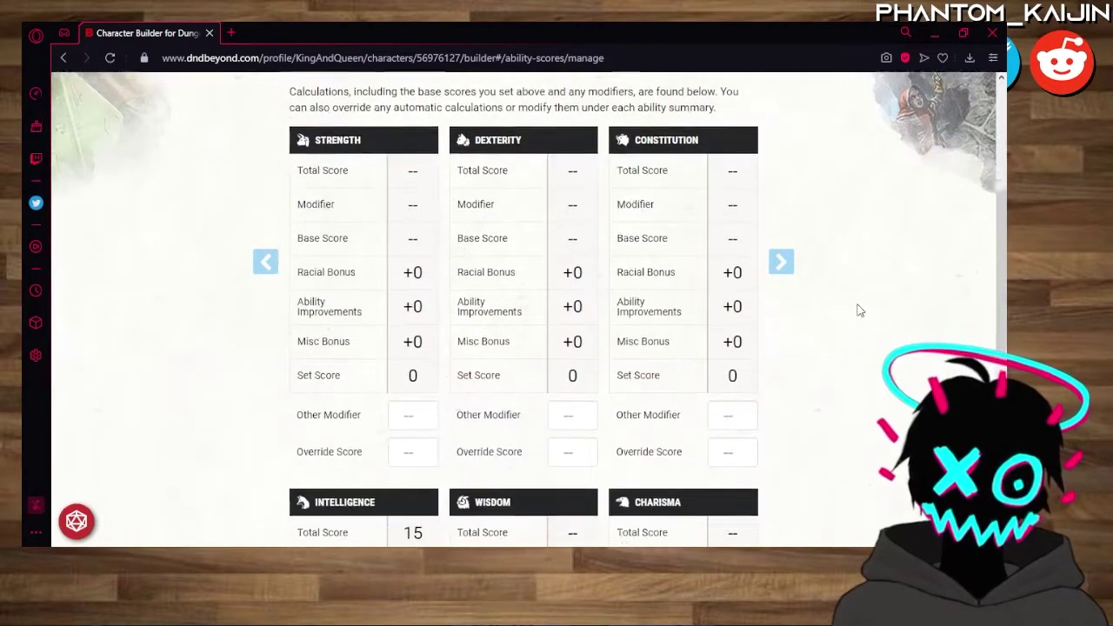
scroll(859, 311, "down", 2)
scroll(859, 310, "up", 4)
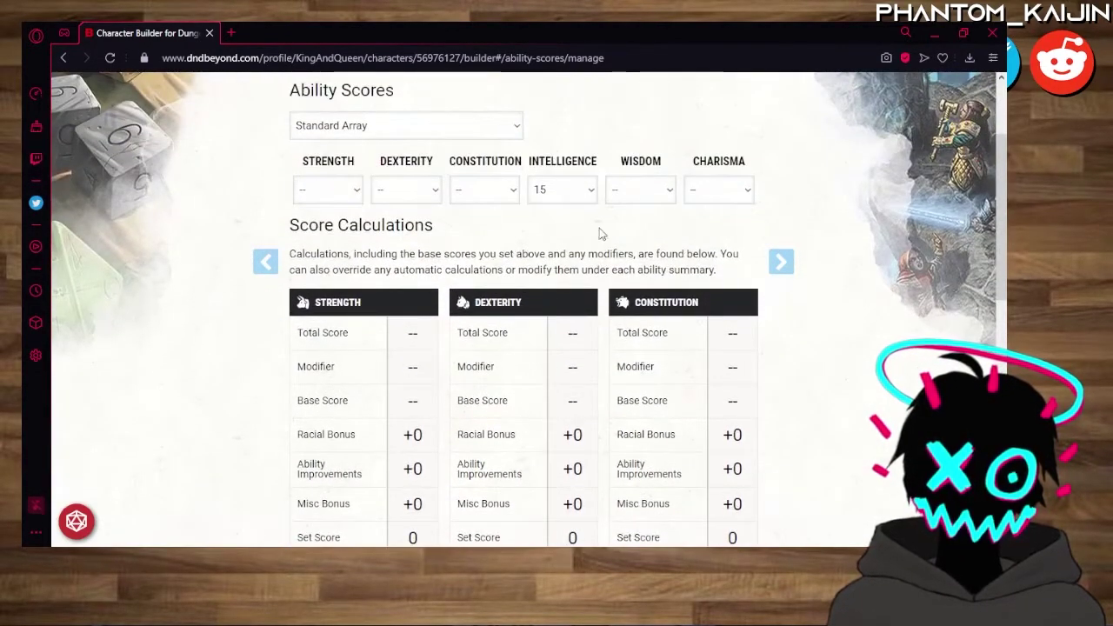
Assign 12 to Constitution, 14 to Wisdom and 10 to Charisma.
left_click(492, 258)
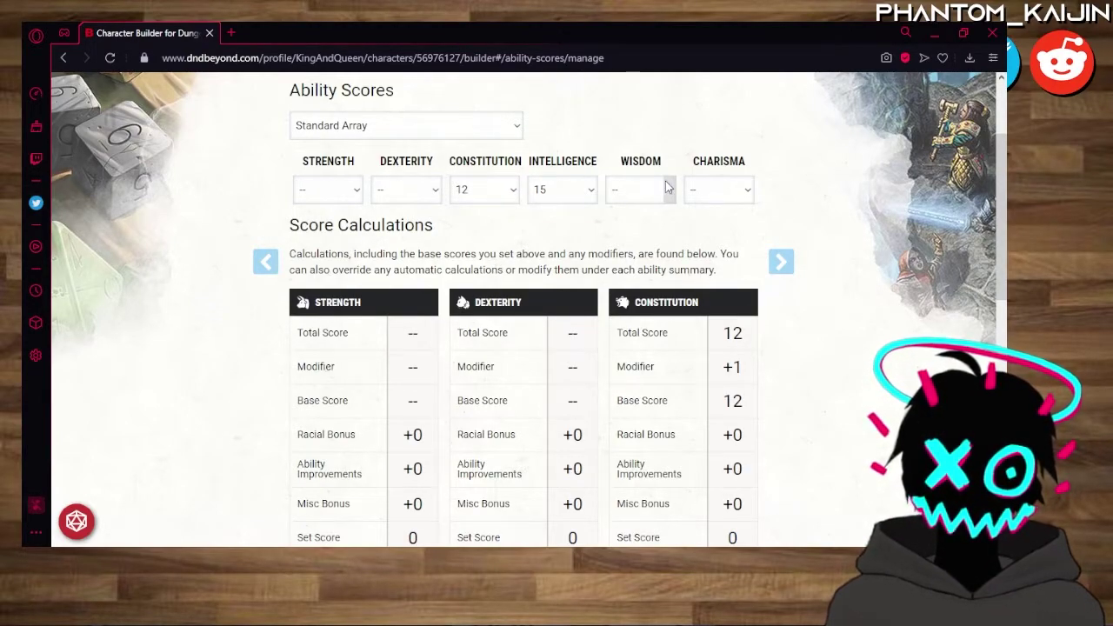
left_click(647, 276)
scroll(661, 276, "down", 3)
scroll(696, 277, "up", 4)
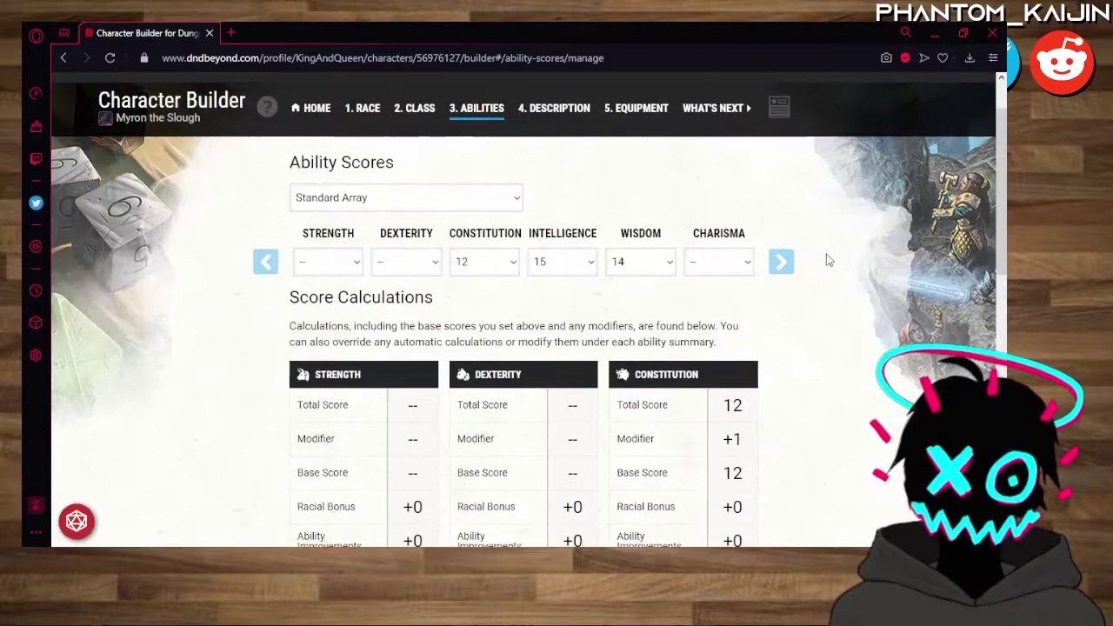
left_click(710, 268)
left_click(718, 321)
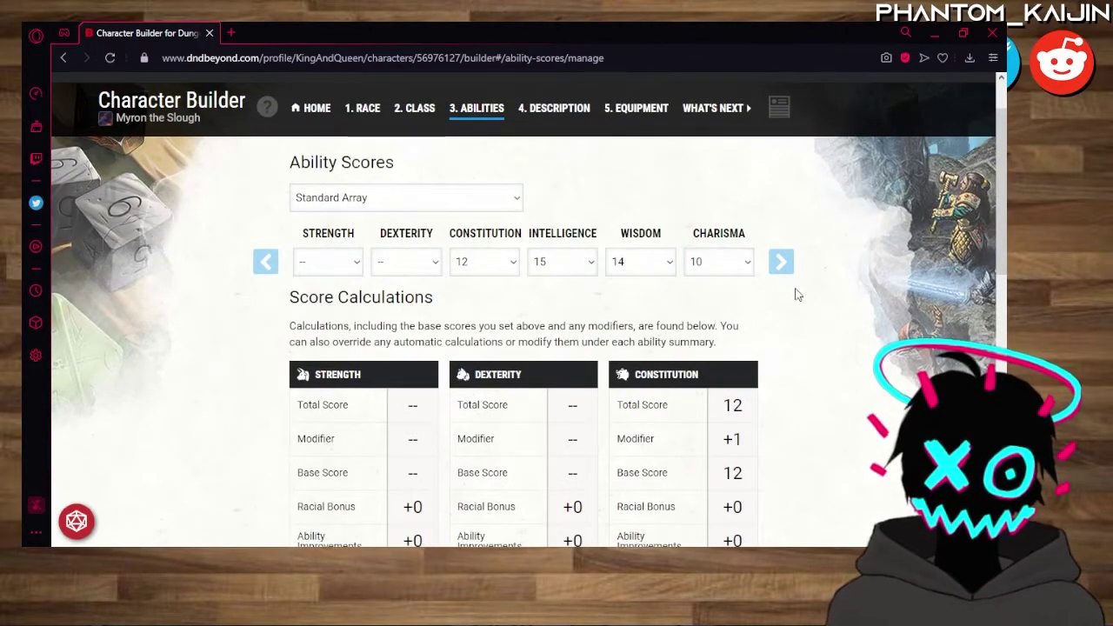
Assign the remaining array scores, 8 to Strength and 13 to Dexterity.
left_click(378, 313)
left_click(349, 263)
left_click(351, 297)
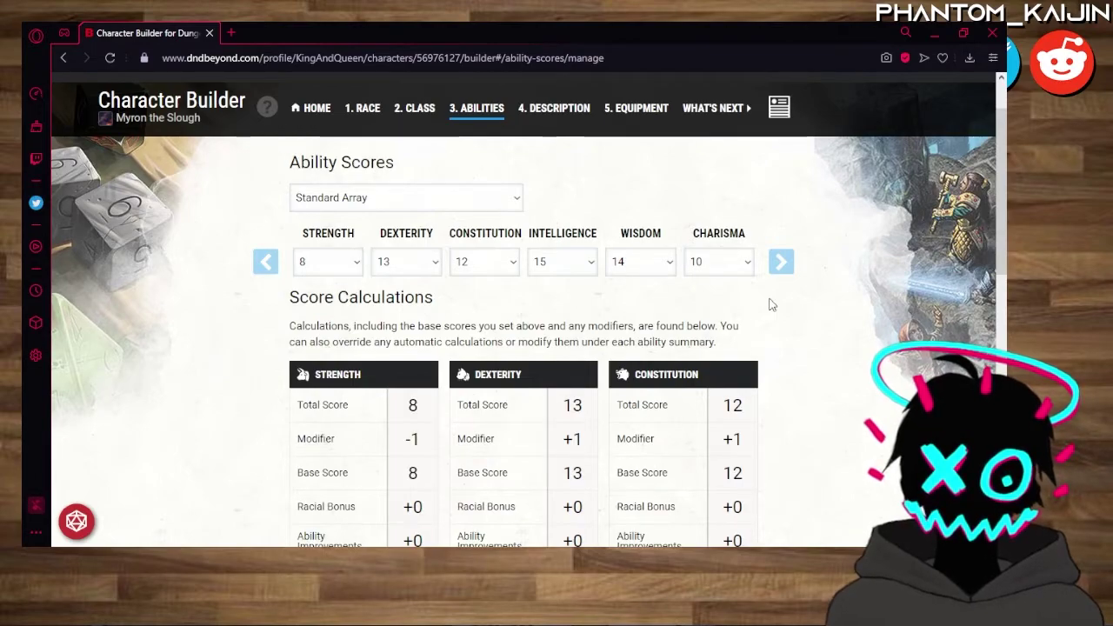
Review the score calculations of all six abilities, including their modifiers and racial bonuses.
scroll(809, 307, "down", 5)
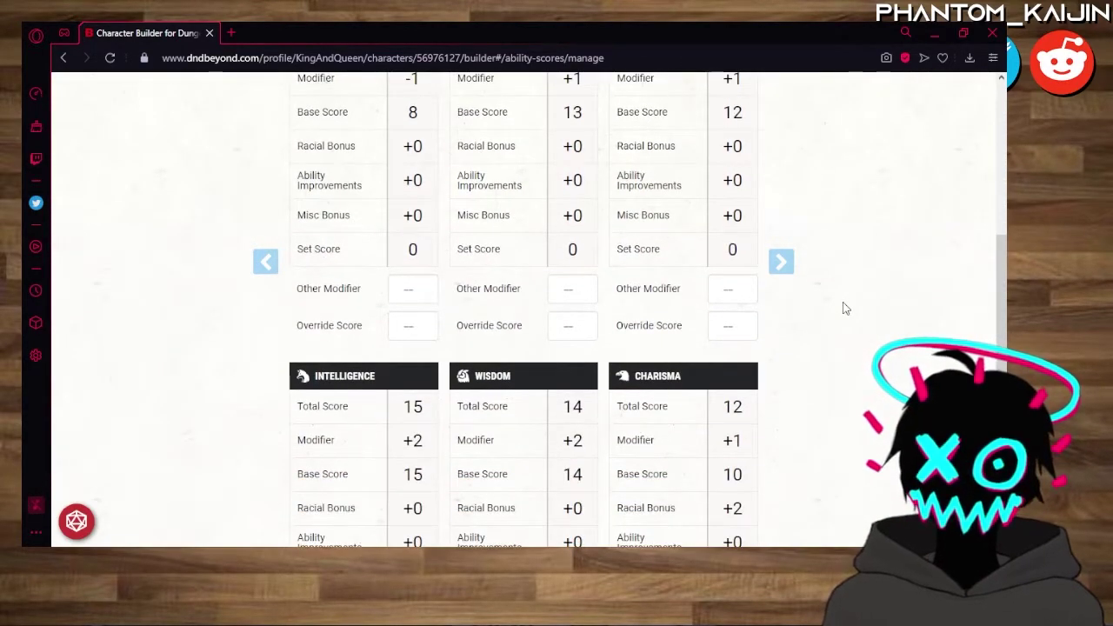
scroll(843, 308, "up", 2)
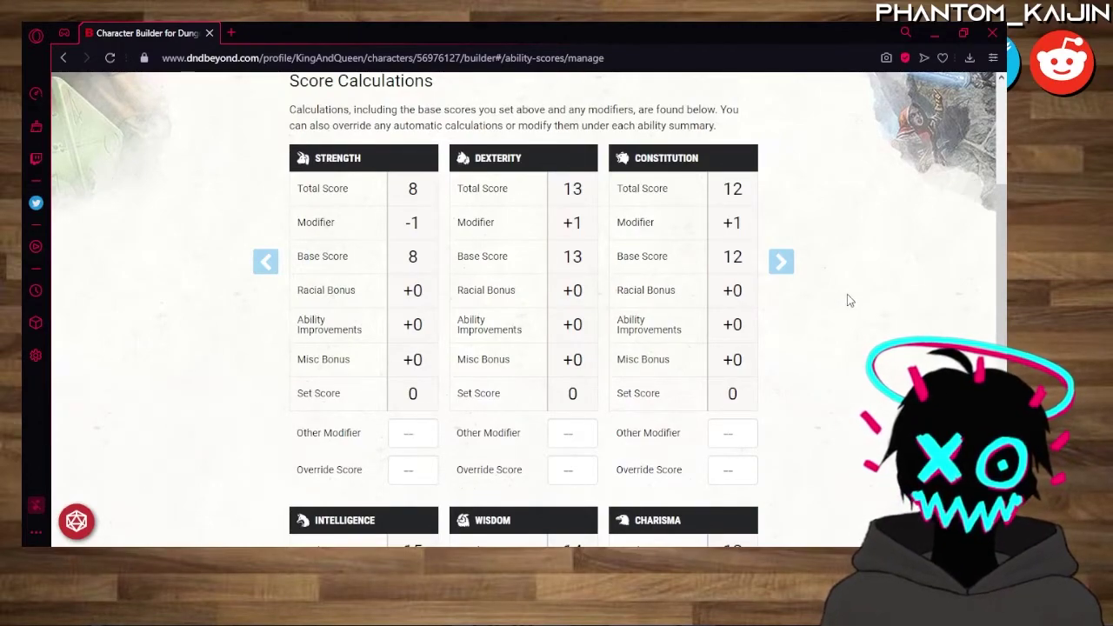
scroll(843, 304, "down", 4)
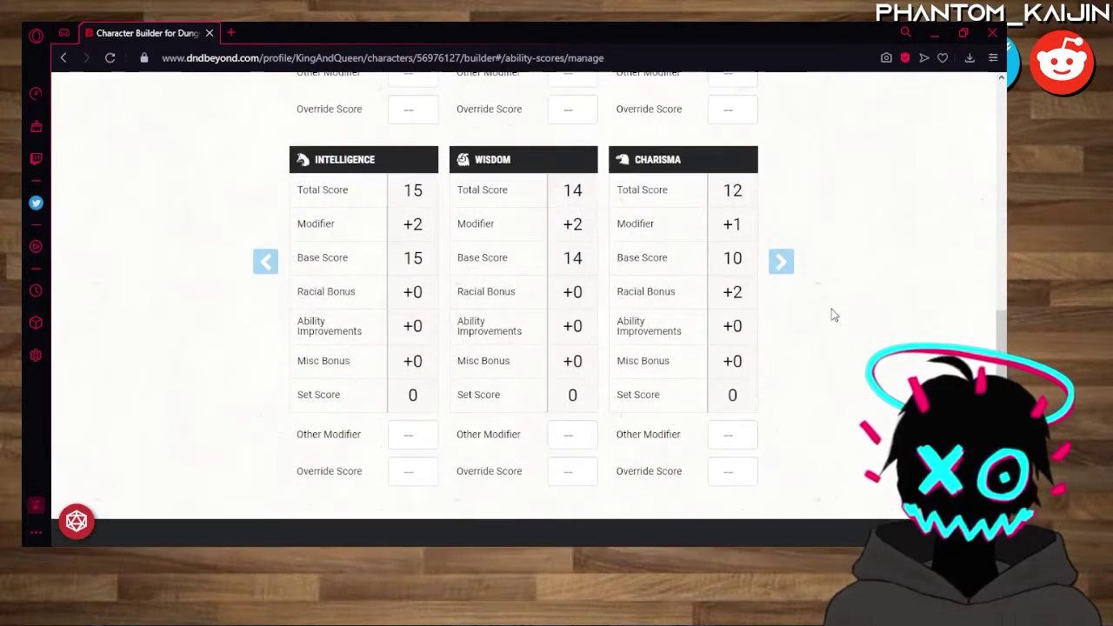
scroll(833, 315, "down", 1)
scroll(833, 314, "up", 3)
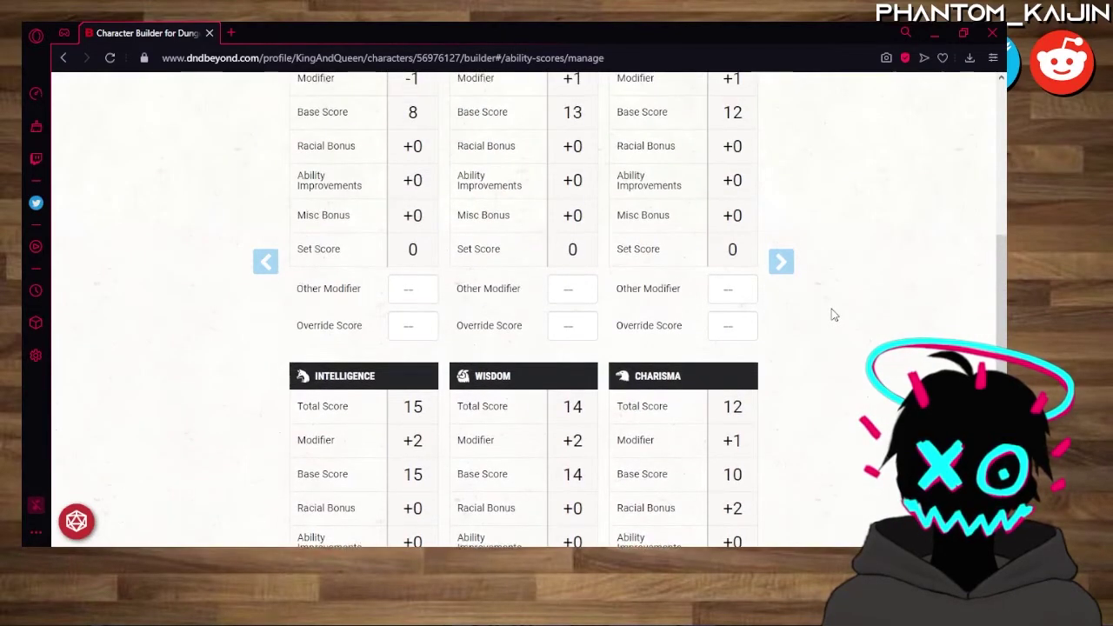
scroll(831, 314, "up", 2)
scroll(831, 313, "down", 2)
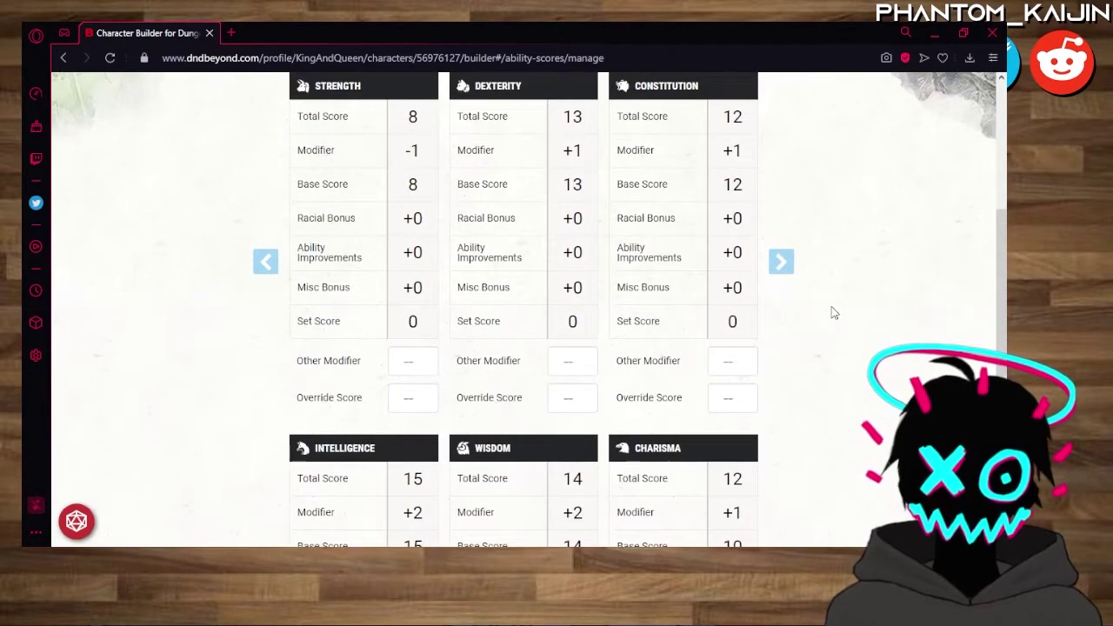
scroll(513, 300, "up", 3)
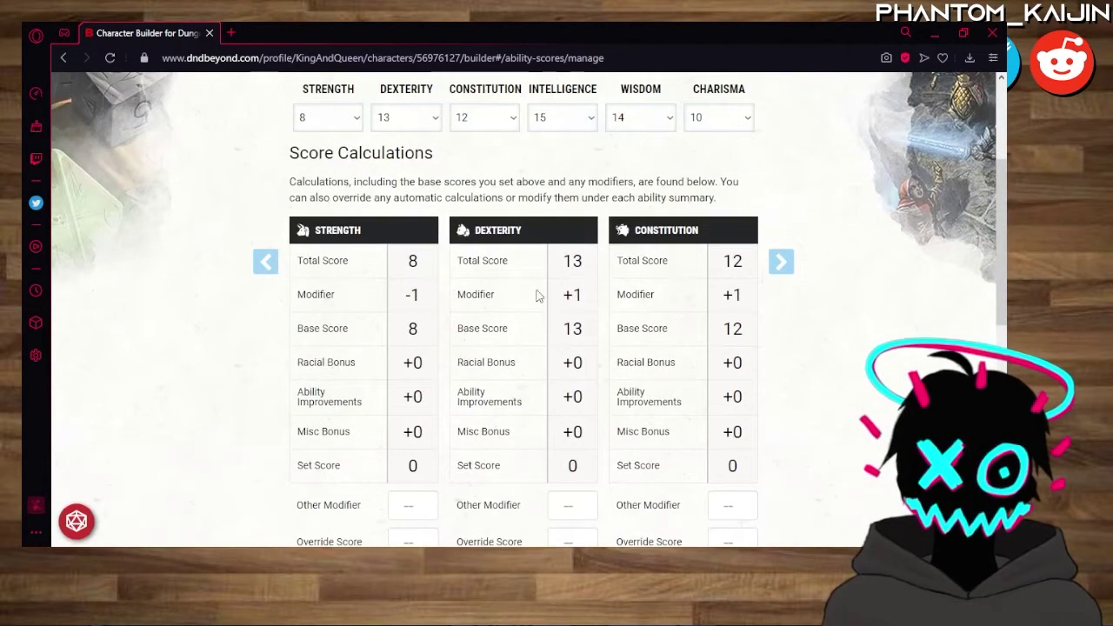
scroll(544, 218, "down", 2)
Return to the race page and set the Half-Elf's two Ability Score Increase choices to Dexterity Score and Intelligence Score.
scroll(543, 218, "up", 5)
left_click(354, 193)
scroll(353, 199, "down", 3)
left_click(350, 139)
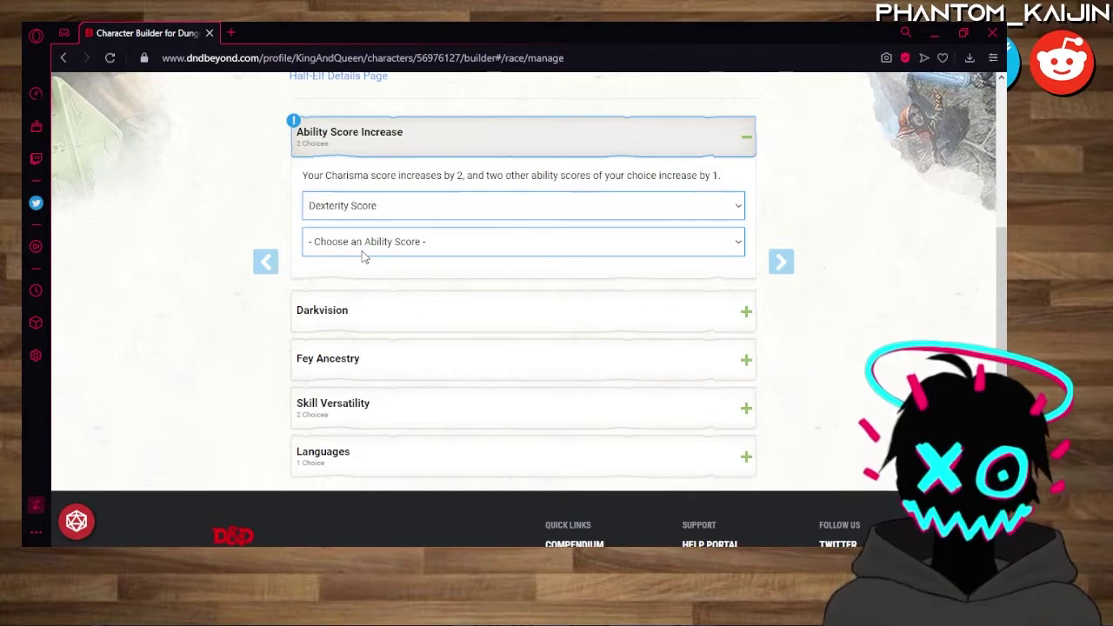
scroll(829, 273, "up", 3)
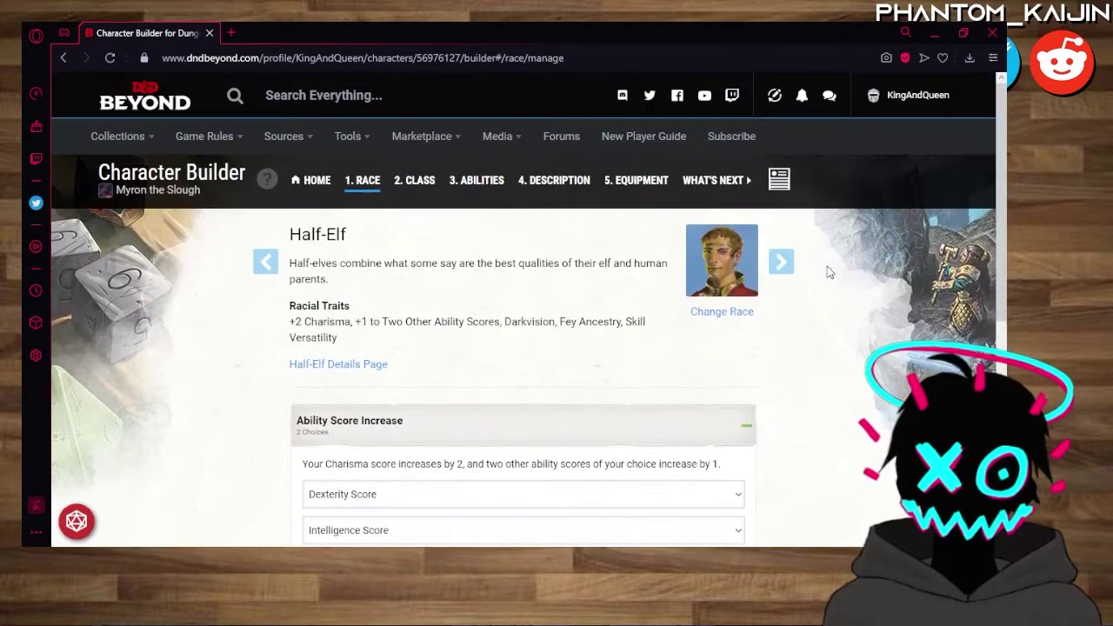
Go back to the ability scores and check how the racial bonuses apply in the score calculations.
left_click(446, 187)
scroll(849, 241, "down", 3)
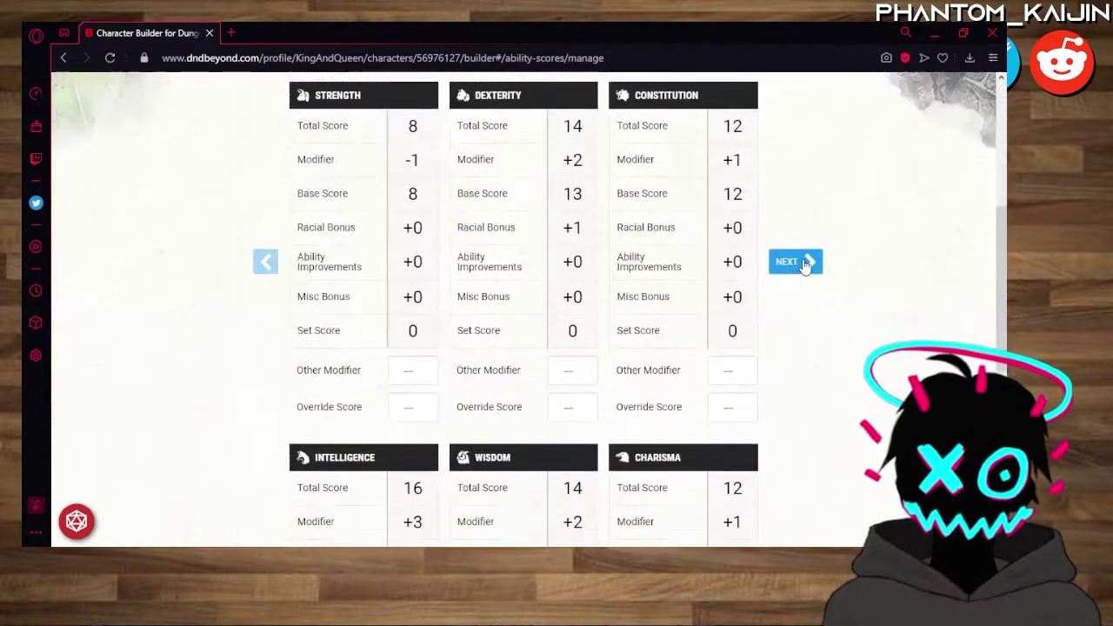
scroll(847, 240, "down", 2)
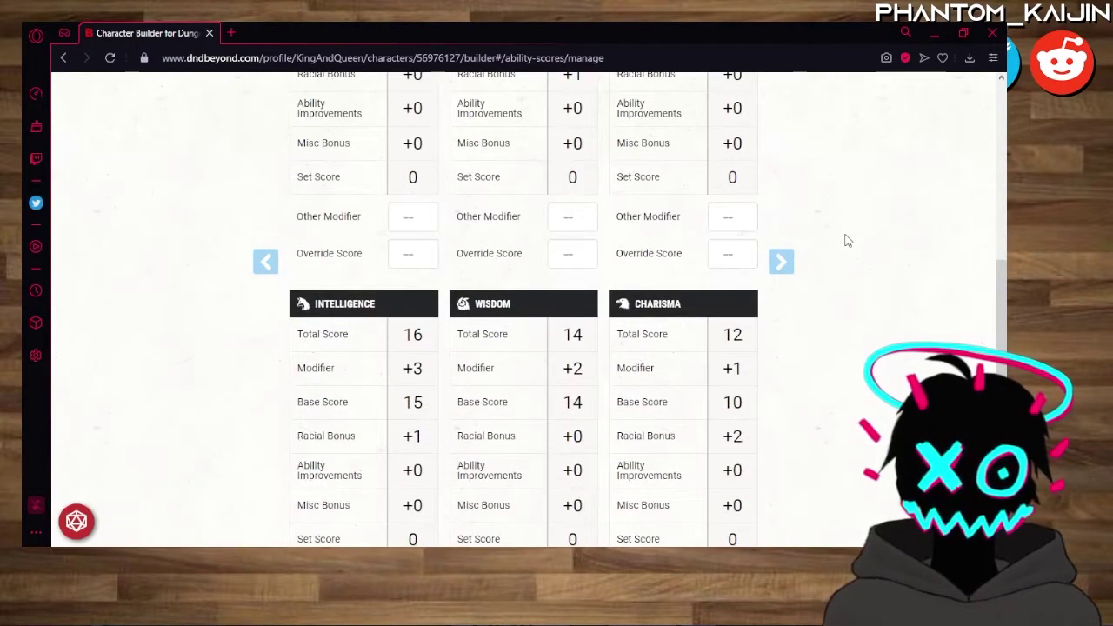
scroll(850, 240, "up", 3)
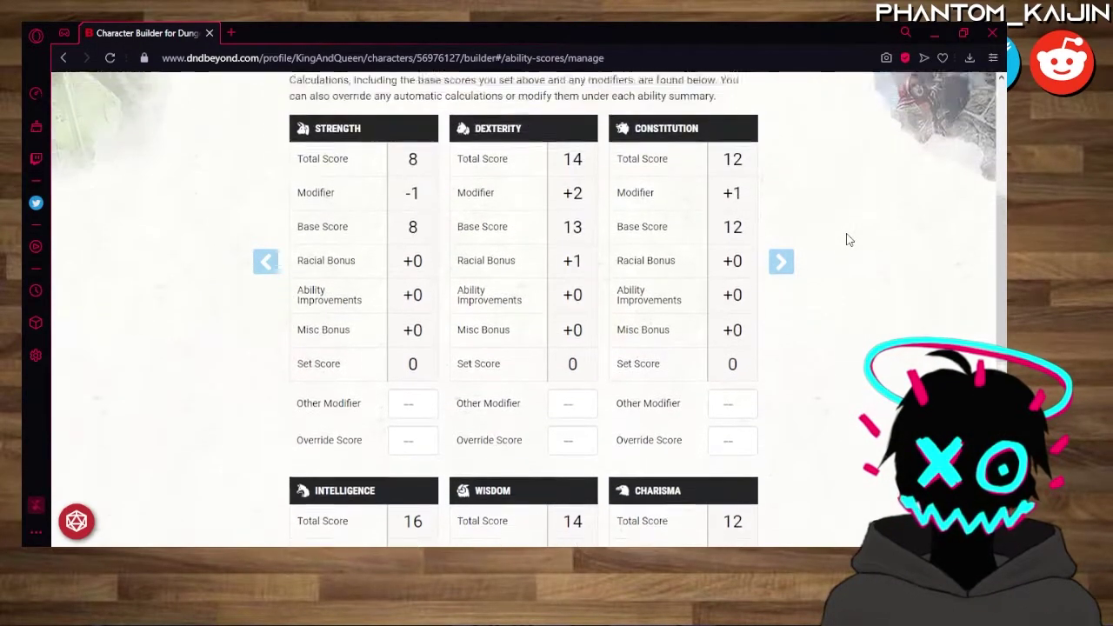
scroll(646, 236, "up", 2)
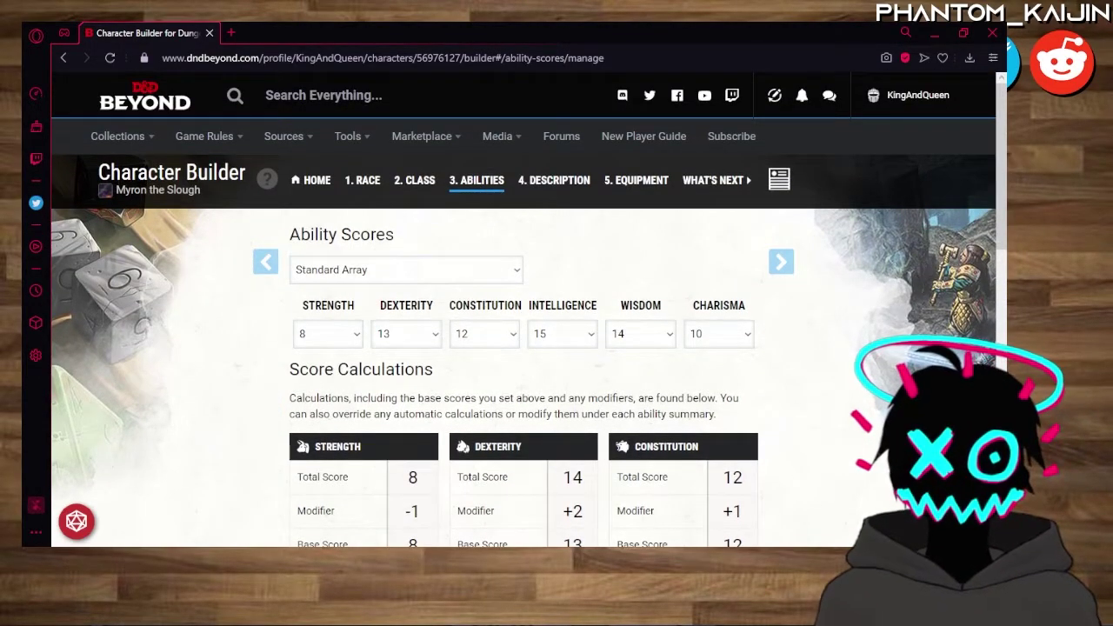
scroll(574, 250, "down", 1)
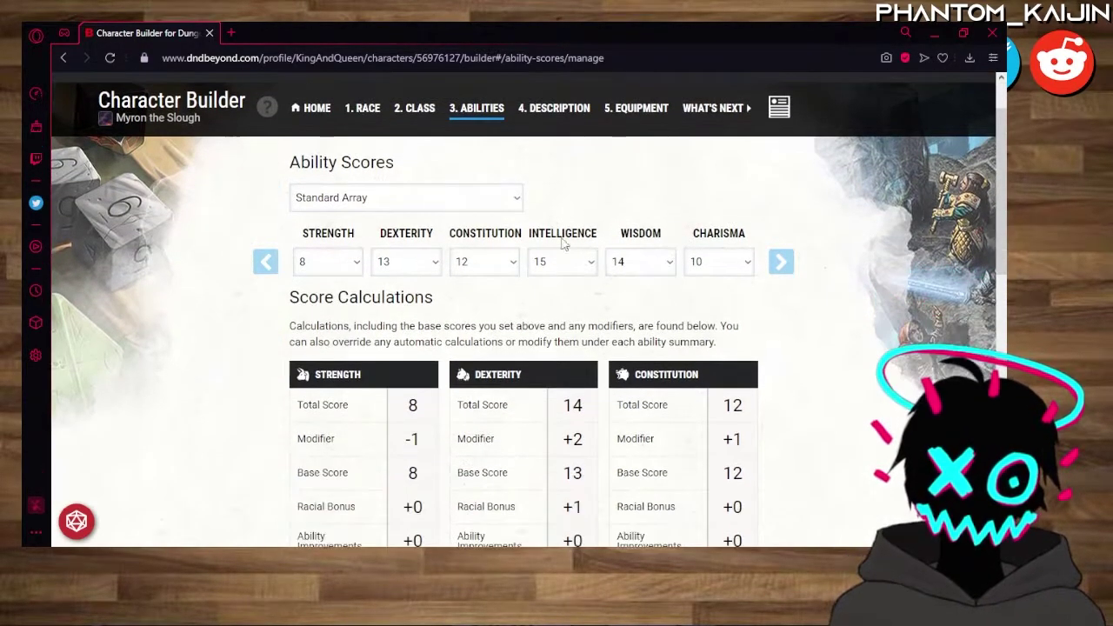
Return to the class page, open the Wizard's spells and check the Prepared Spells list.
left_click(544, 108)
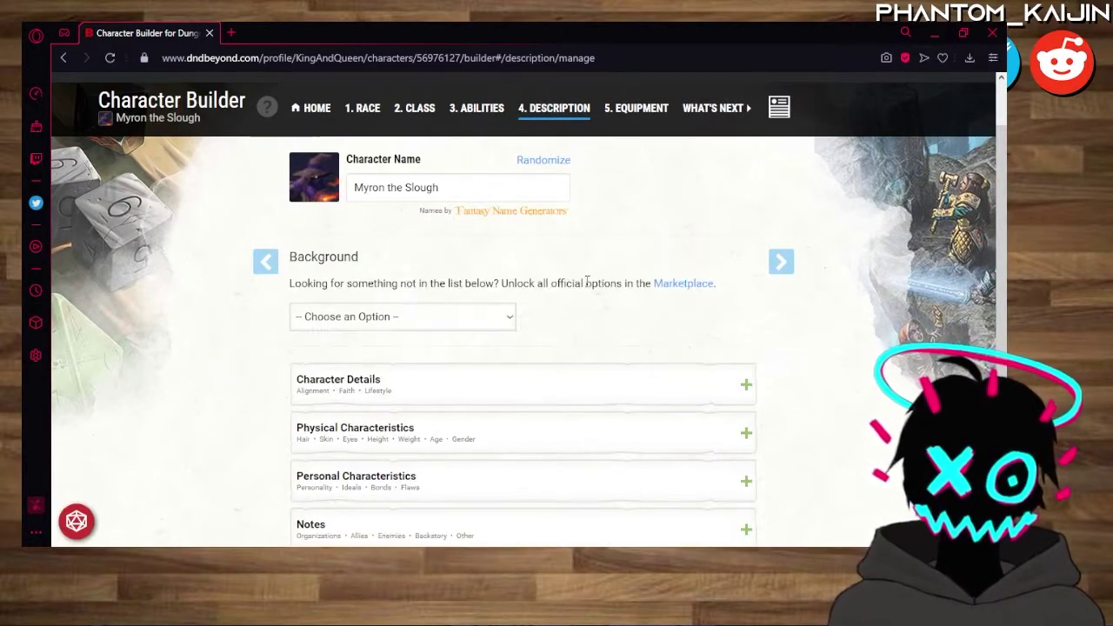
left_click(409, 109)
left_click(405, 275)
scroll(557, 233, "down", 2)
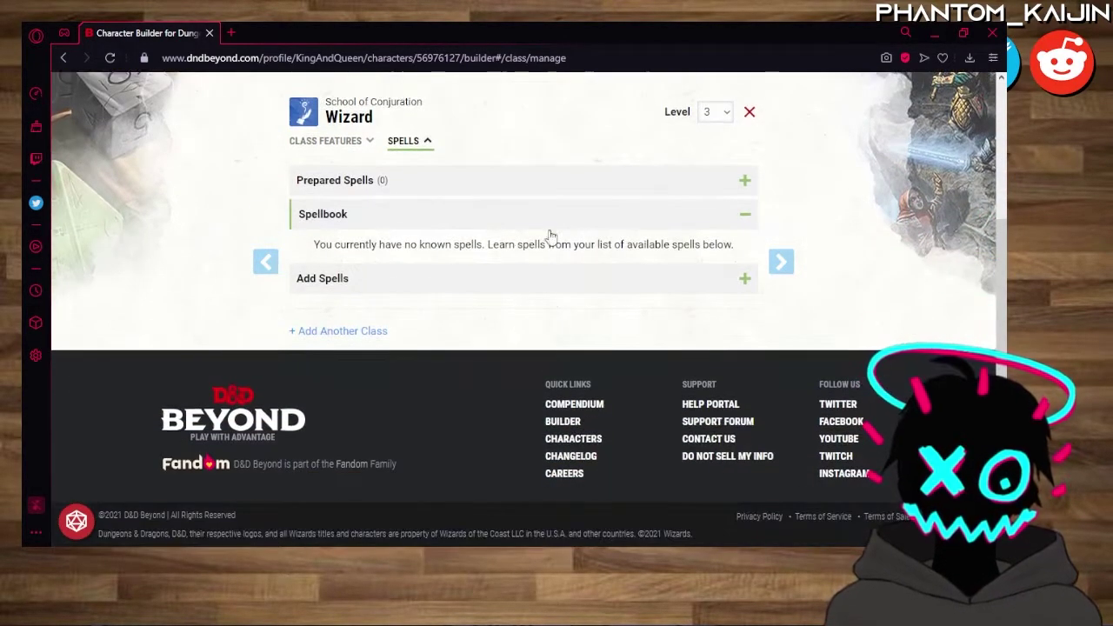
left_click(653, 181)
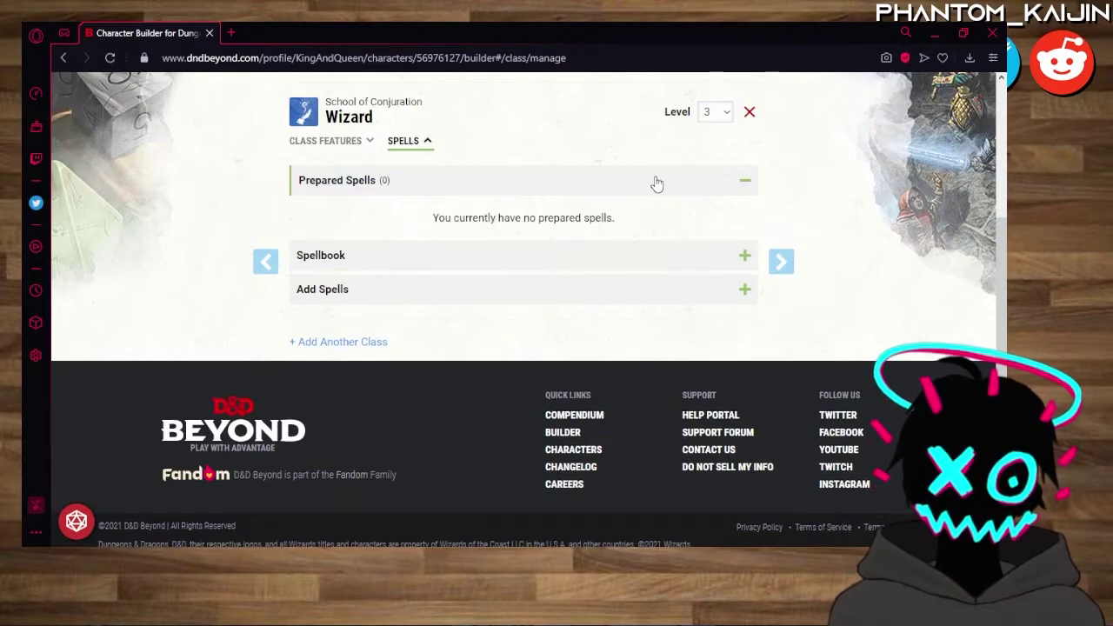
left_click(648, 186)
Filter the Wizard's spells available to add to level 0 and learn the Shape Water and Prestidigitation cantrips.
left_click(561, 262)
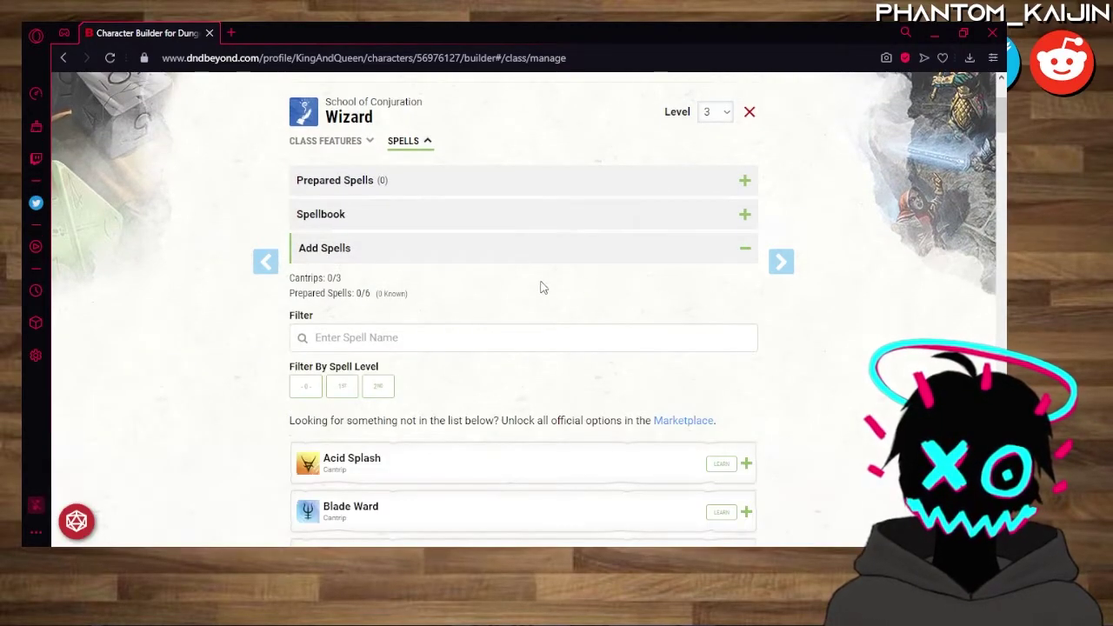
left_click(308, 386)
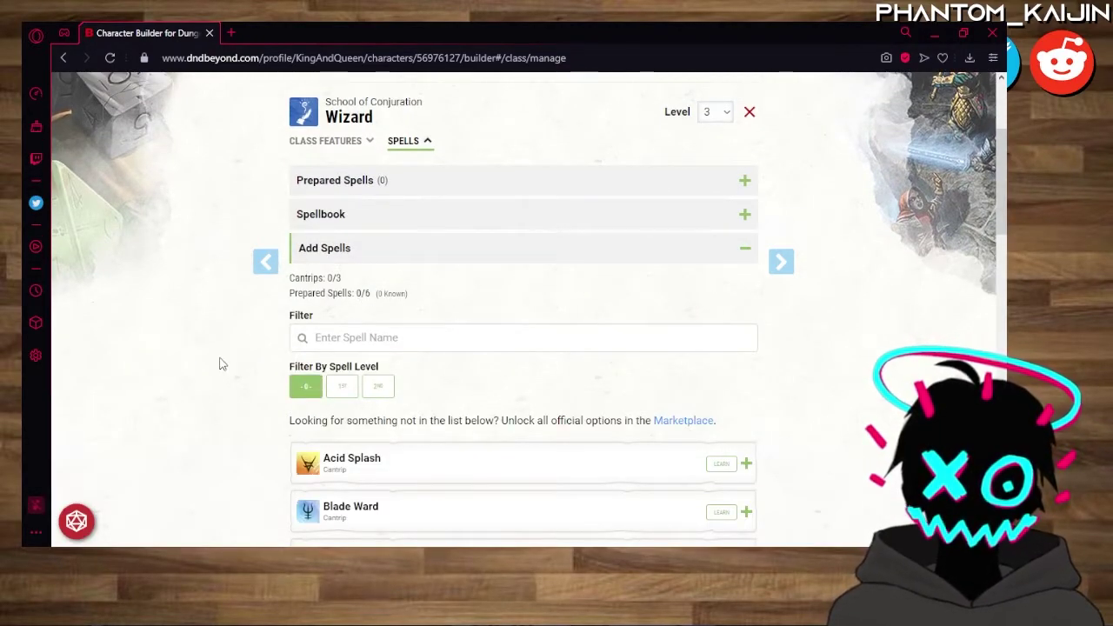
scroll(273, 323, "down", 4)
scroll(554, 301, "down", 5)
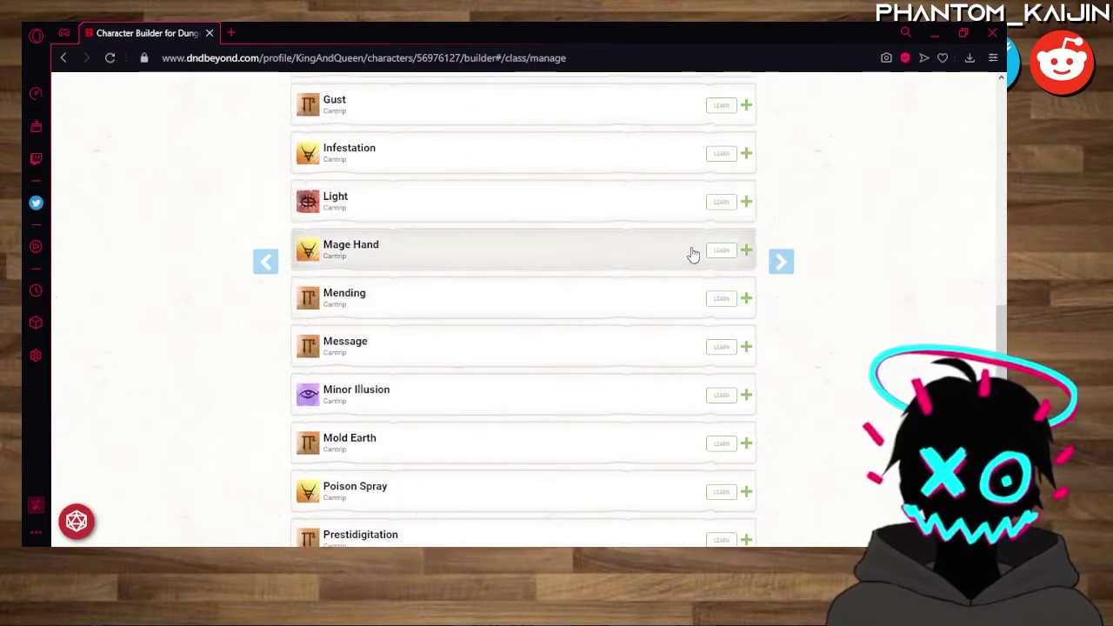
scroll(723, 261, "down", 4)
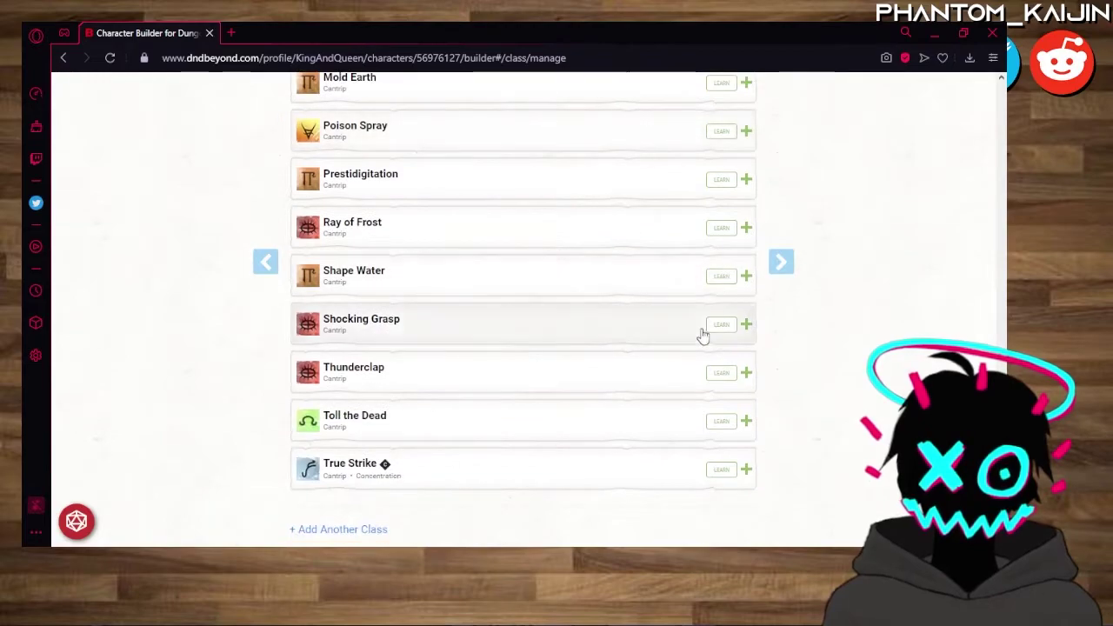
scroll(704, 409, "up", 1)
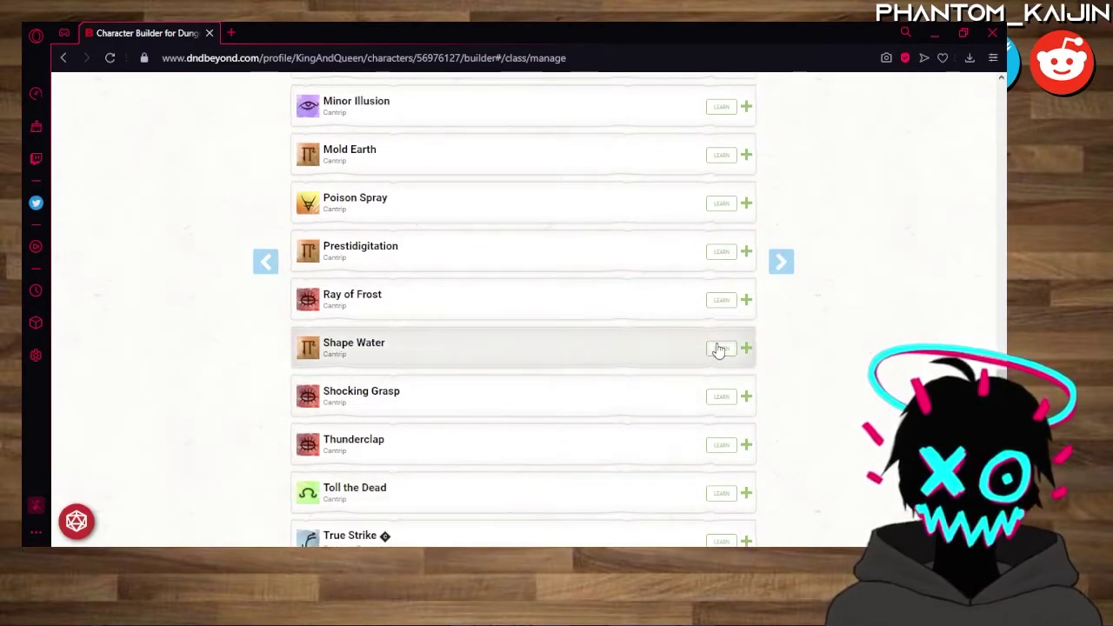
scroll(644, 348, "up", 1)
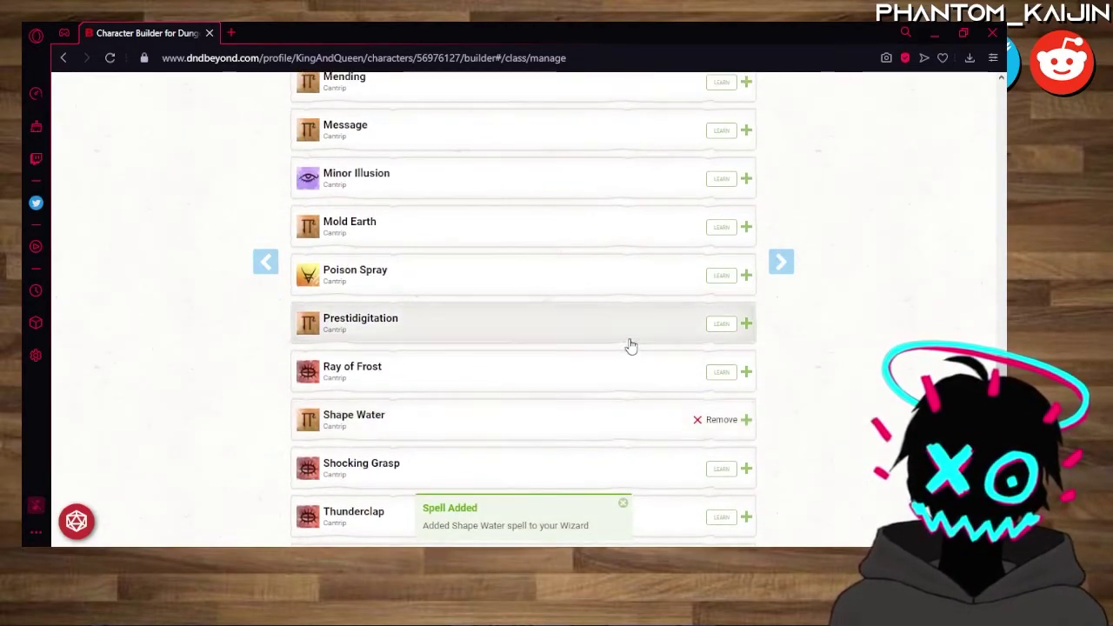
left_click(709, 325)
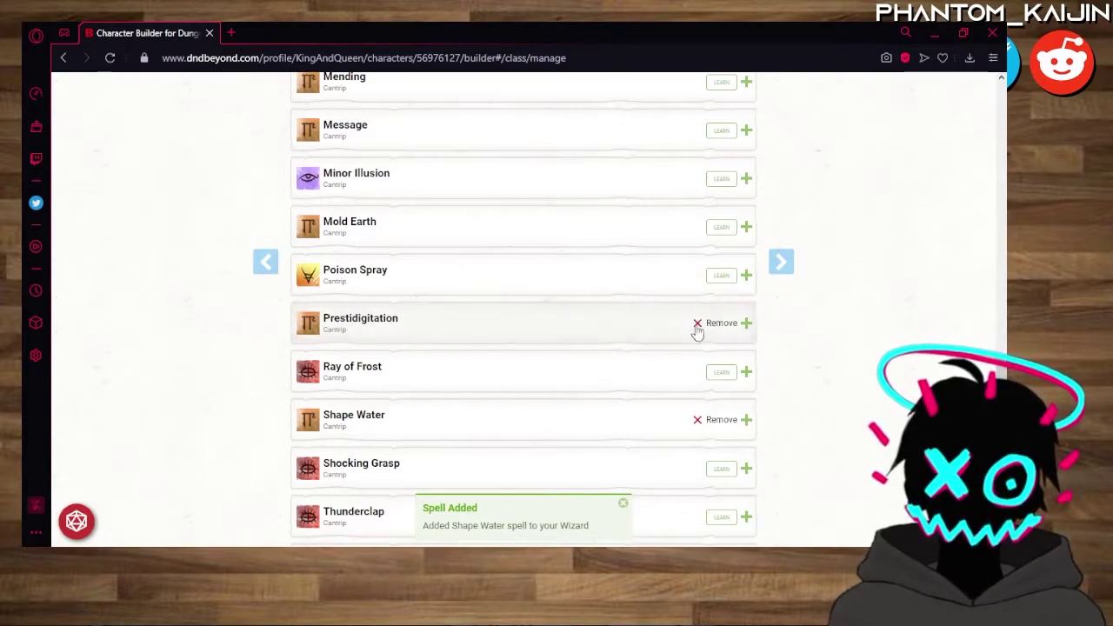
Browse the remaining cantrips and expand Prestidigitation to read its description.
scroll(613, 334, "up", 2)
scroll(614, 334, "up", 3)
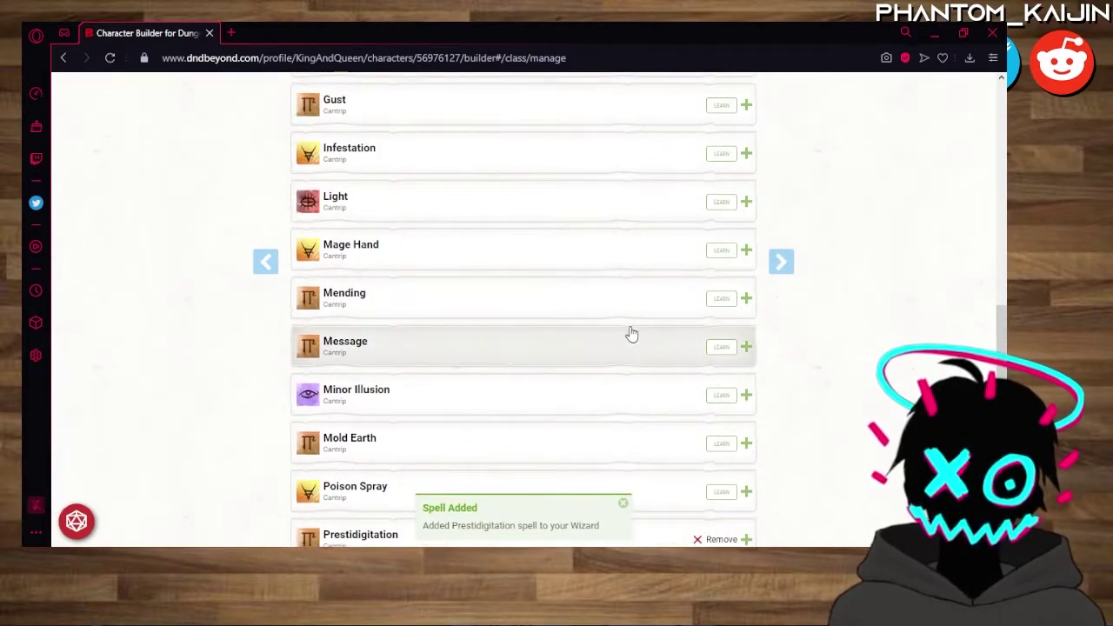
scroll(622, 329, "up", 3)
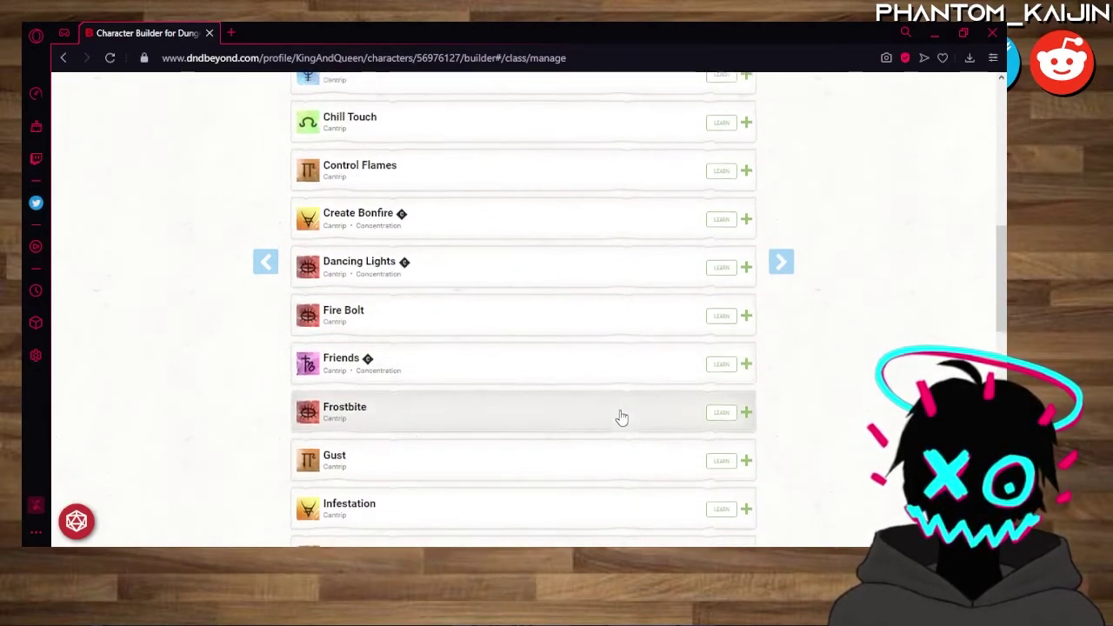
scroll(621, 416, "down", 5)
scroll(658, 394, "down", 2)
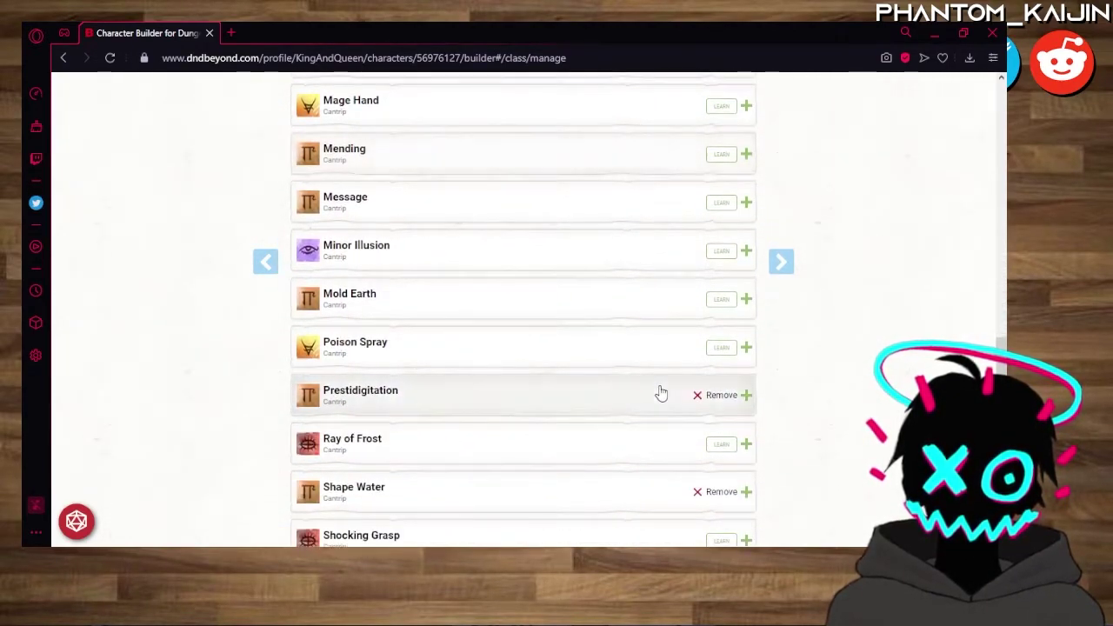
left_click(592, 394)
scroll(510, 241, "down", 2)
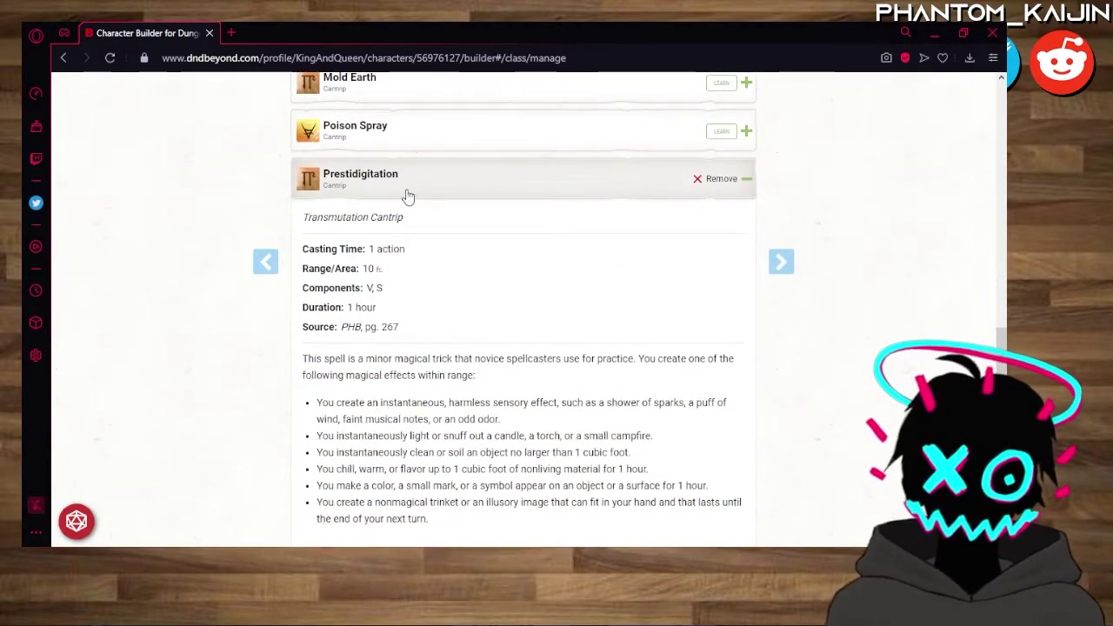
Close the Prestidigitation description and learn the Frostbite cantrip.
left_click(409, 196)
scroll(617, 278, "up", 4)
scroll(617, 278, "up", 2)
scroll(561, 350, "up", 1)
scroll(560, 352, "down", 3)
scroll(561, 348, "up", 1)
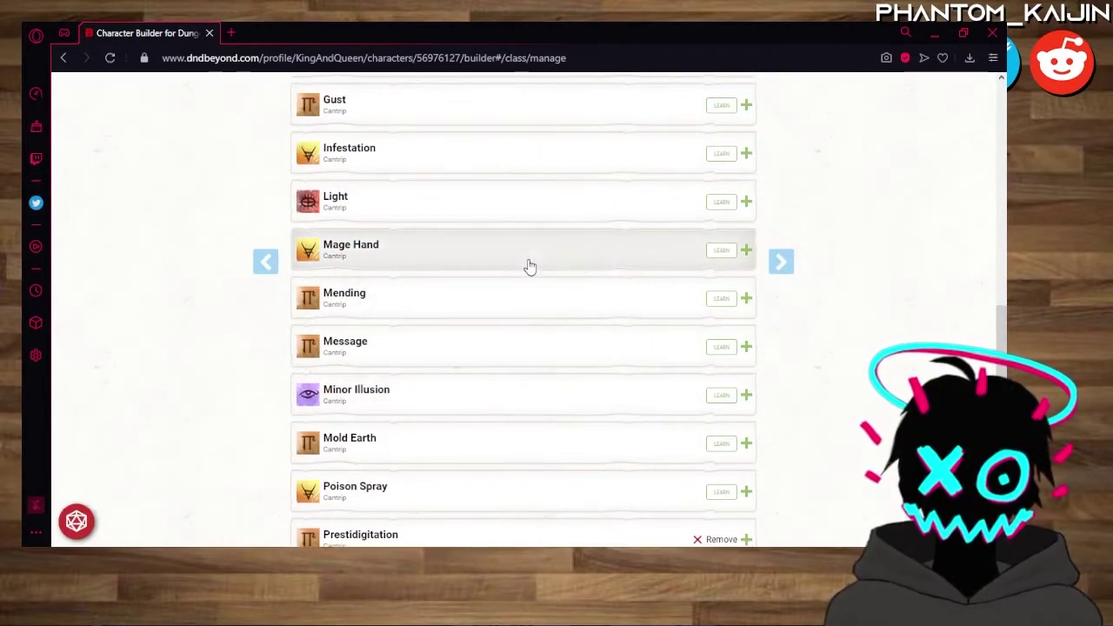
scroll(541, 271, "up", 2)
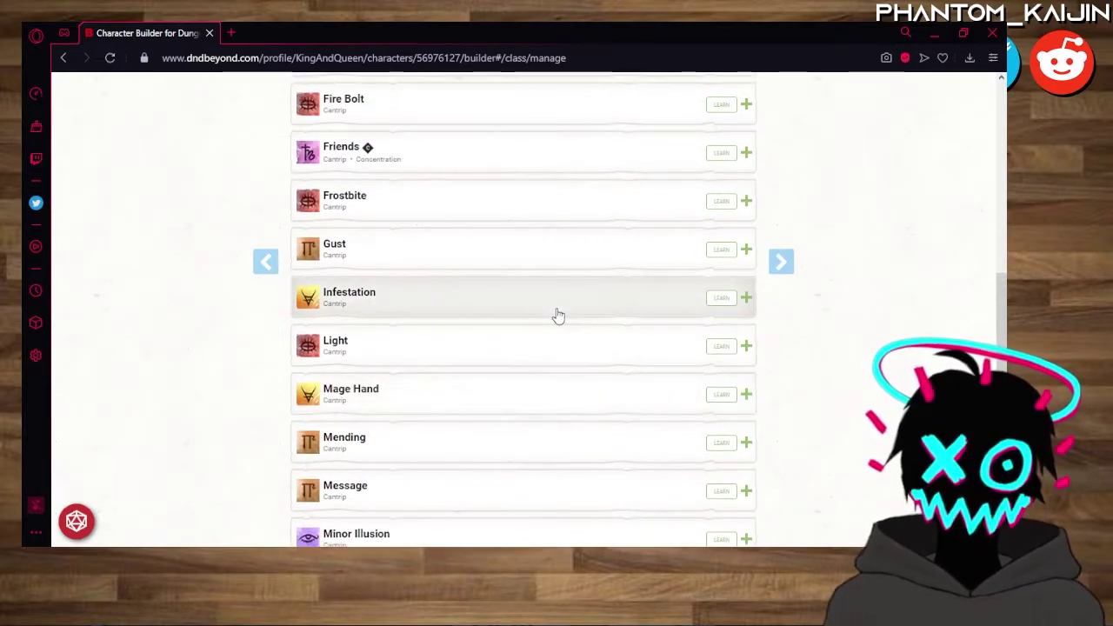
scroll(551, 313, "up", 2)
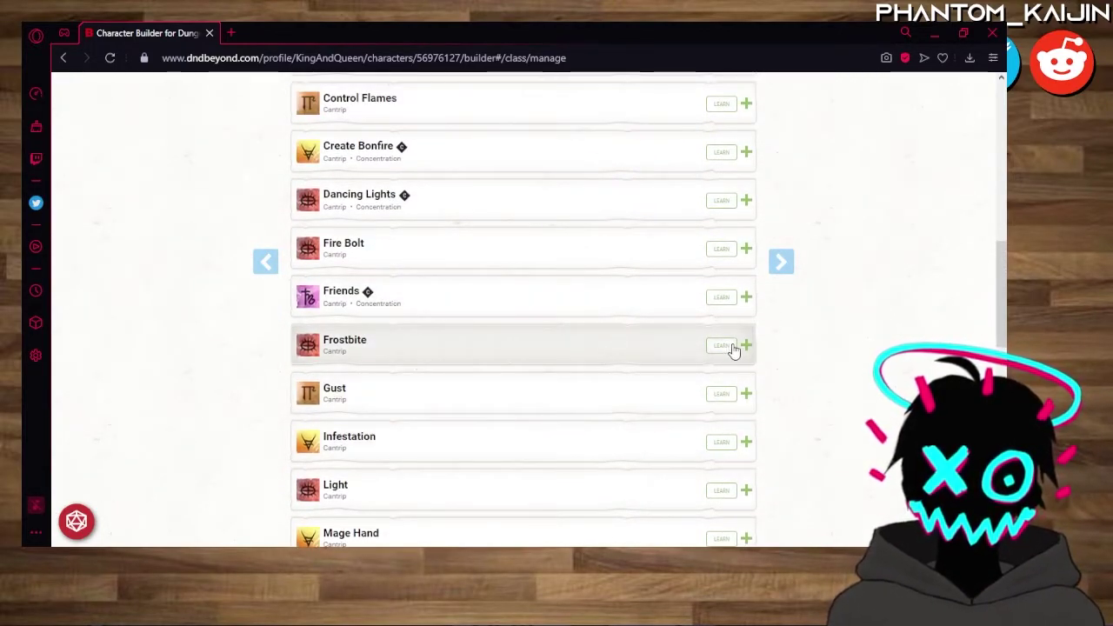
left_click(724, 346)
Expand the Frostbite cantrip to read its description and collapse it again.
left_click(557, 346)
scroll(514, 313, "down", 2)
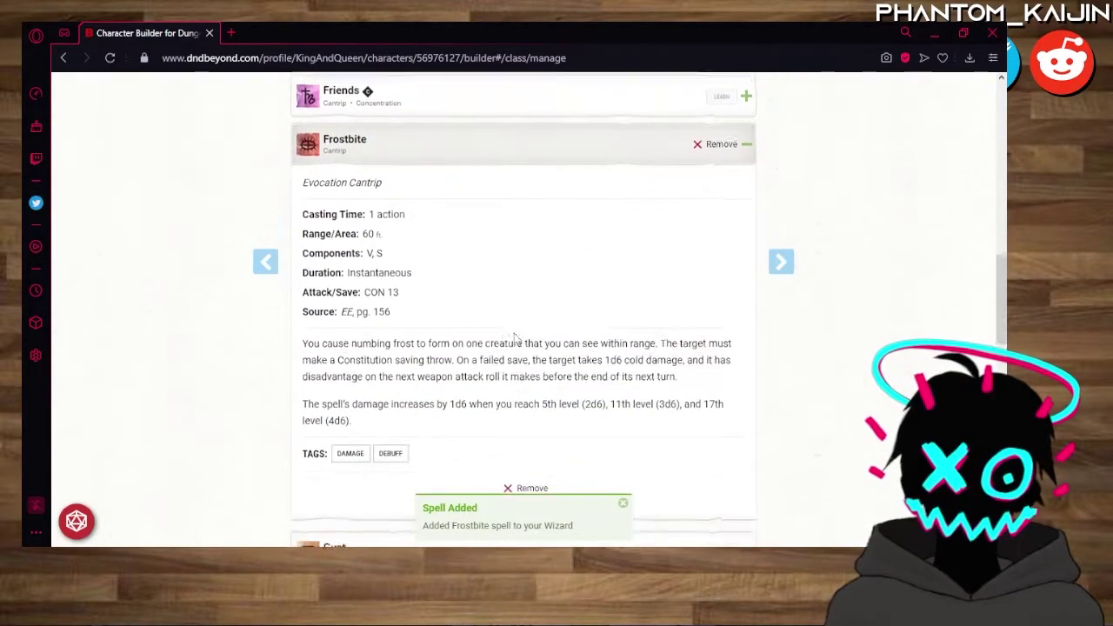
scroll(487, 306, "up", 2)
left_click(480, 292)
Switch the Wizard's spell level filter to 1st-level spells.
scroll(547, 319, "up", 2)
scroll(545, 320, "up", 2)
scroll(547, 322, "up", 1)
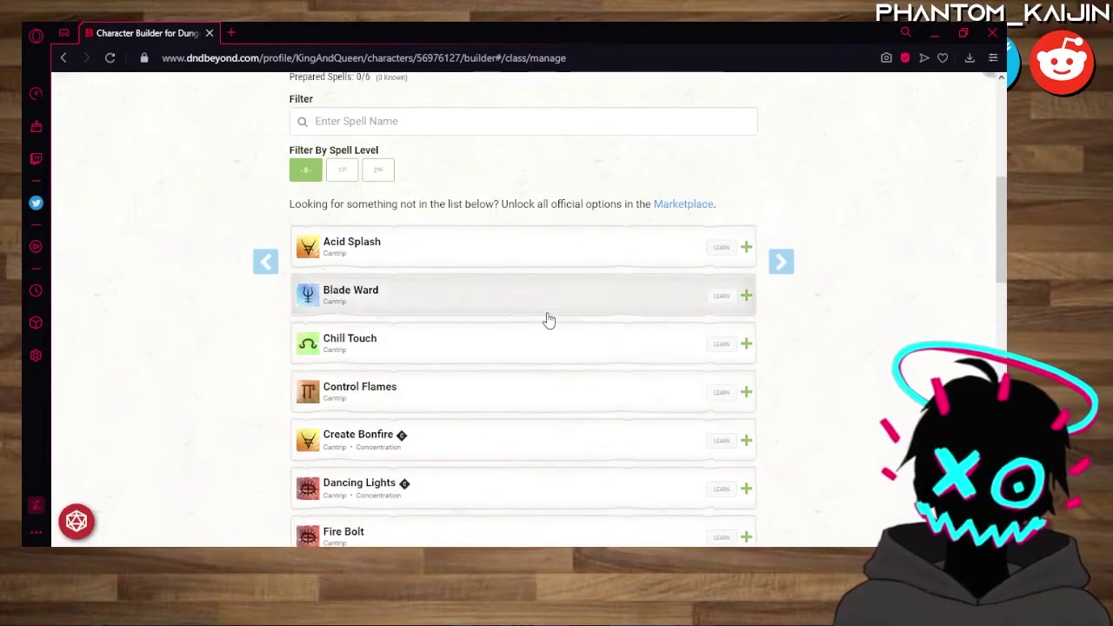
scroll(544, 311, "up", 1)
left_click(343, 243)
scroll(609, 265, "down", 2)
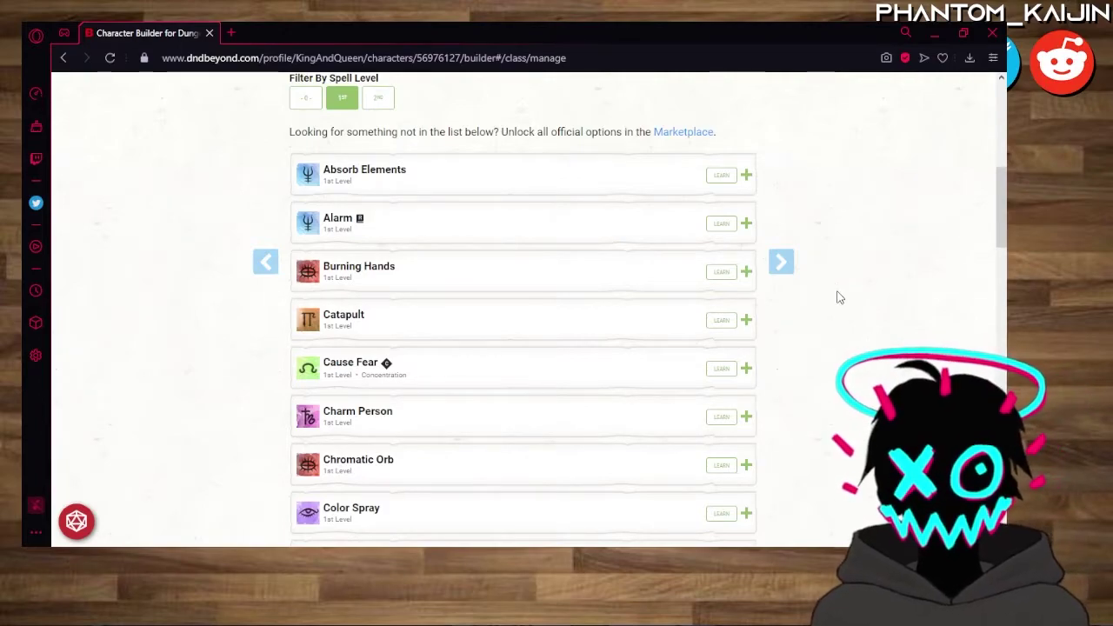
Find Mage Armor among the 1st-level spells, read its description and learn it.
scroll(832, 246, "down", 4)
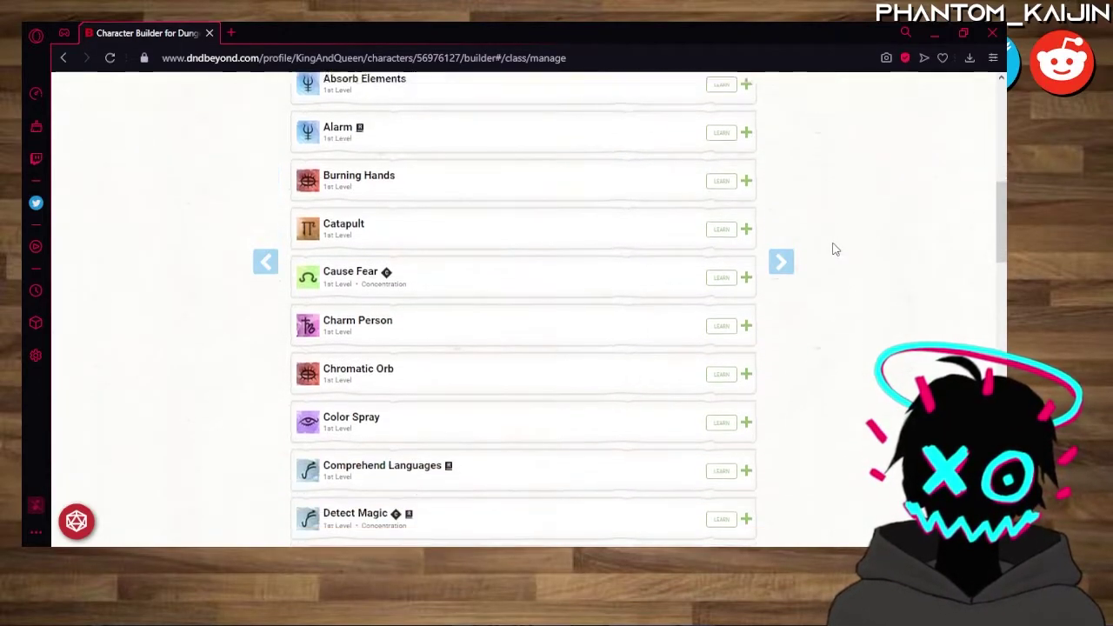
scroll(919, 295, "down", 5)
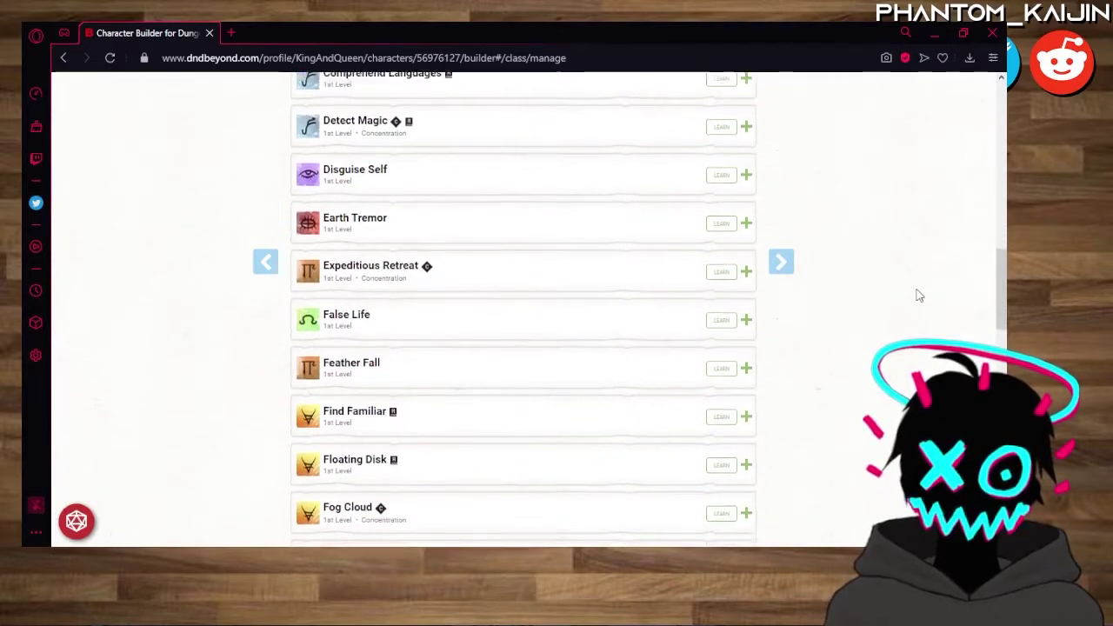
scroll(916, 296, "down", 1)
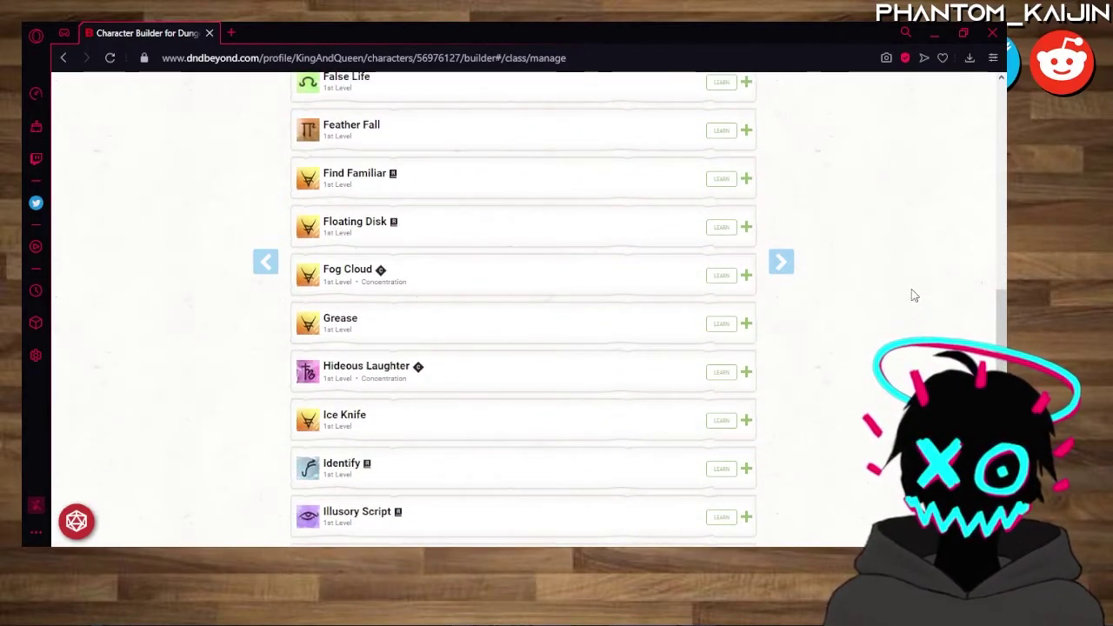
scroll(913, 296, "down", 4)
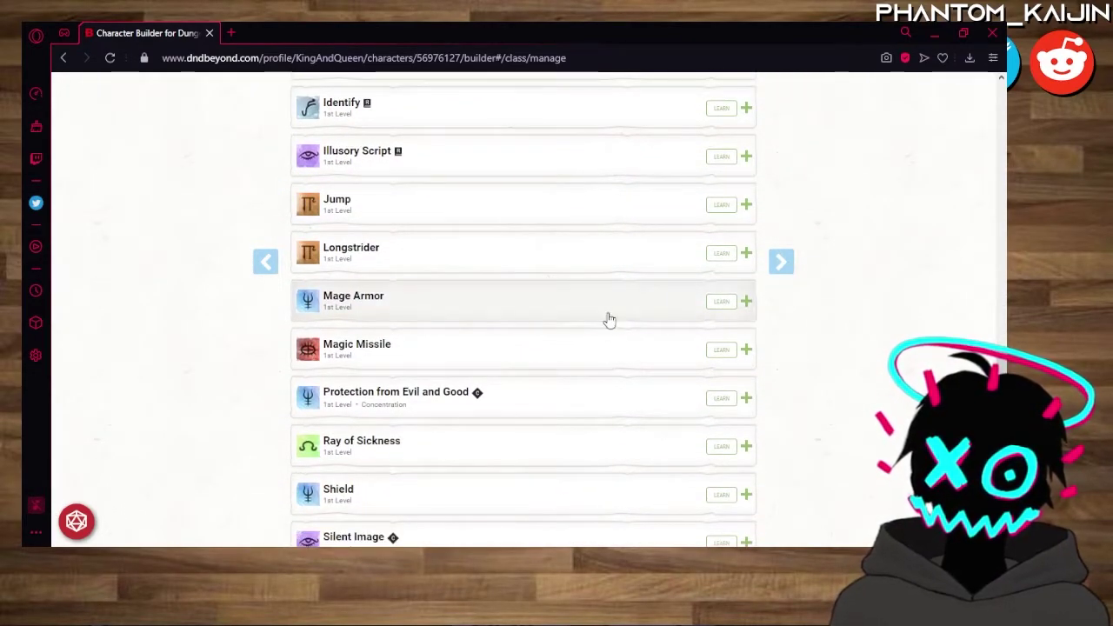
left_click(608, 320)
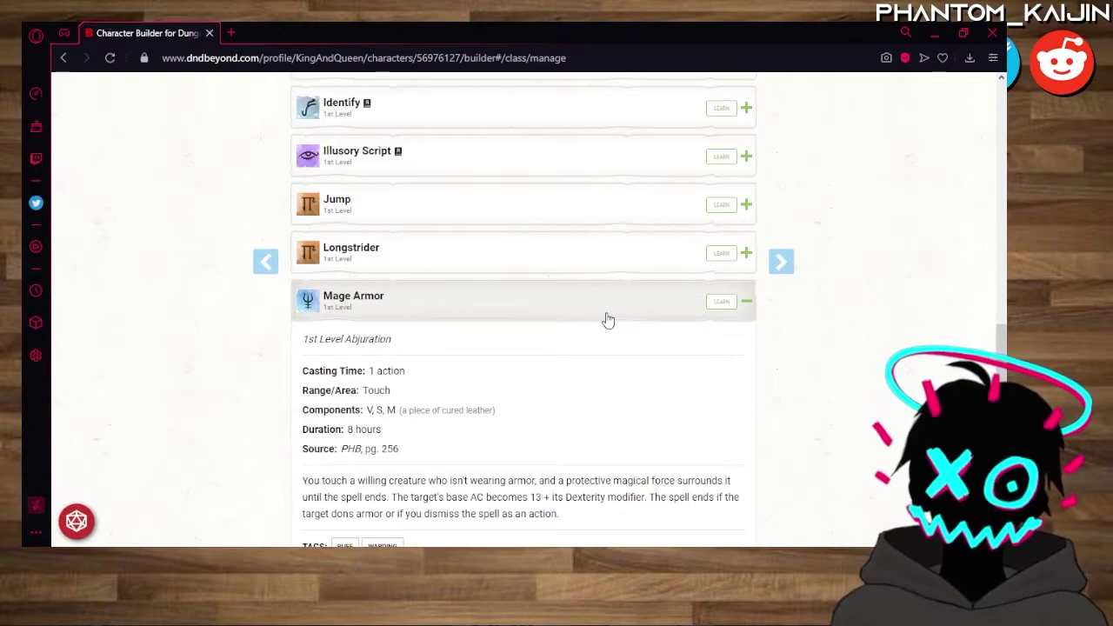
left_click(608, 320)
left_click(721, 302)
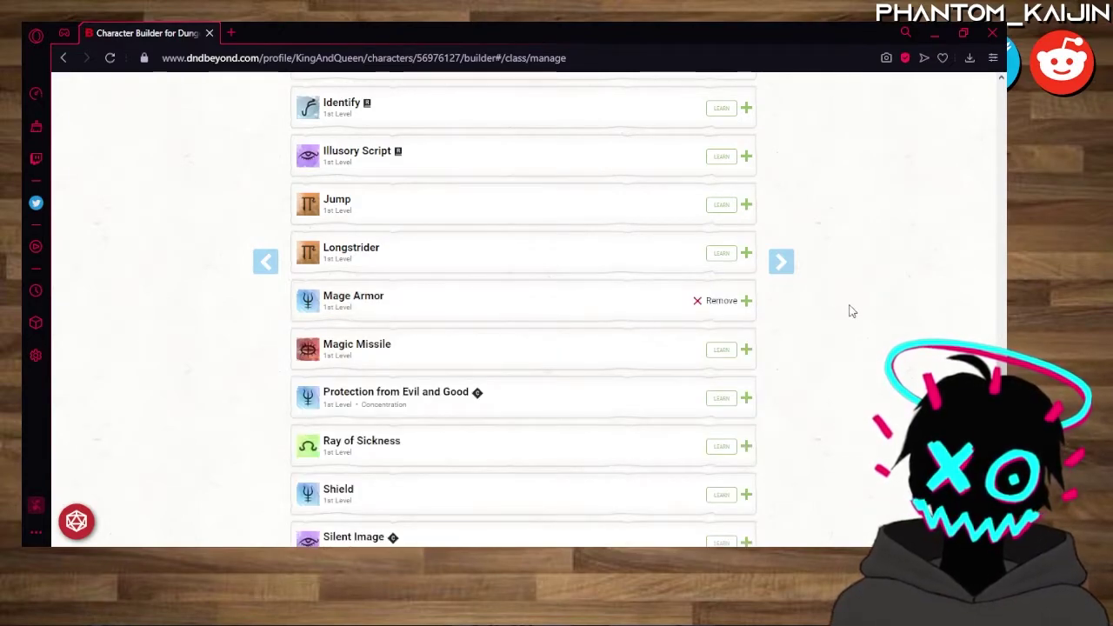
Learn the 1st-level spells Shield and Unseen Servant.
scroll(840, 357, "down", 2)
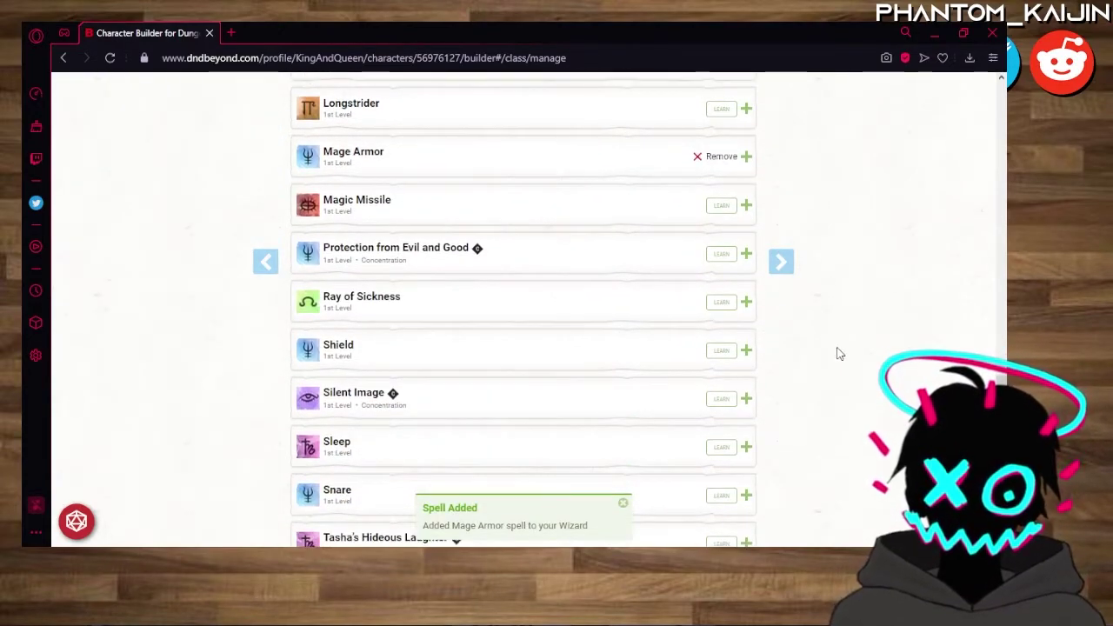
left_click(720, 357)
scroll(835, 342, "down", 4)
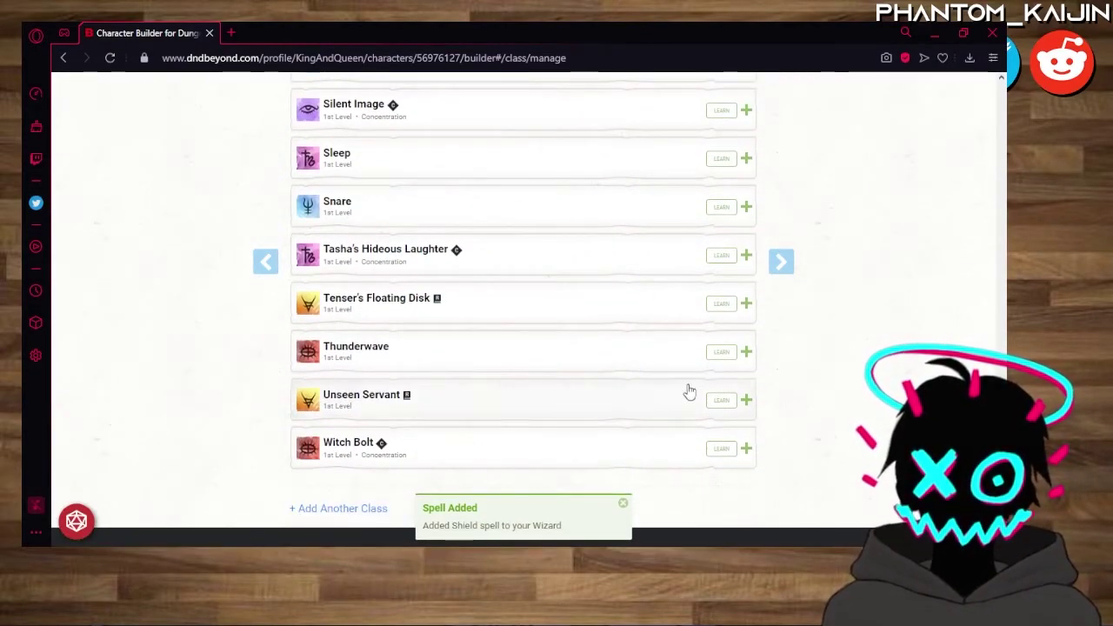
left_click(722, 400)
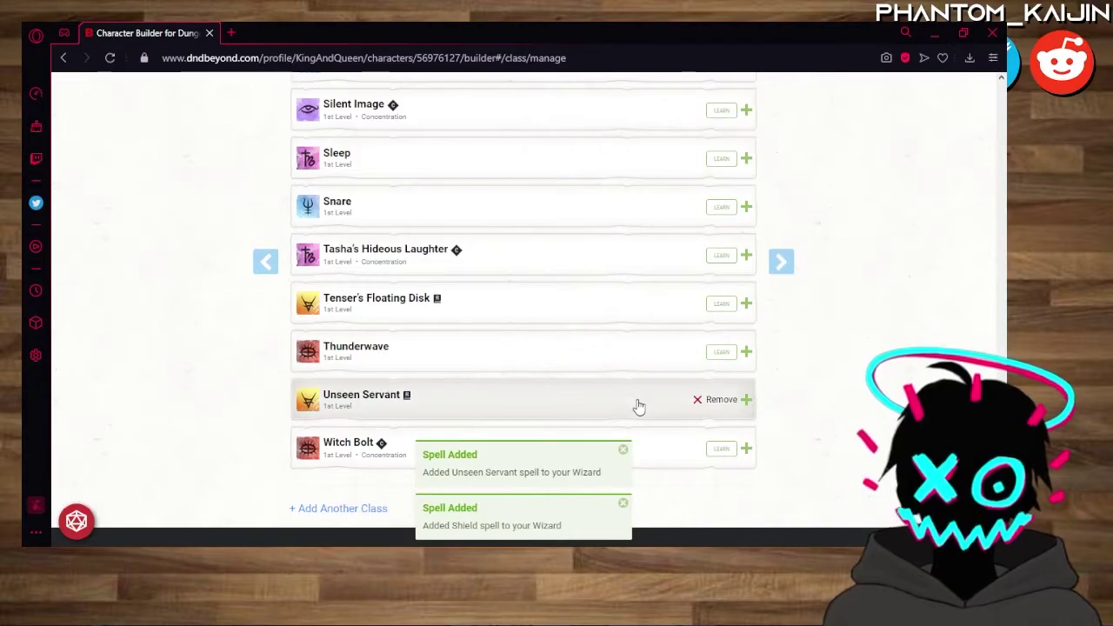
Expand the 1st-level spell Find Familiar and read through its full description.
scroll(638, 406, "up", 8)
scroll(639, 406, "up", 3)
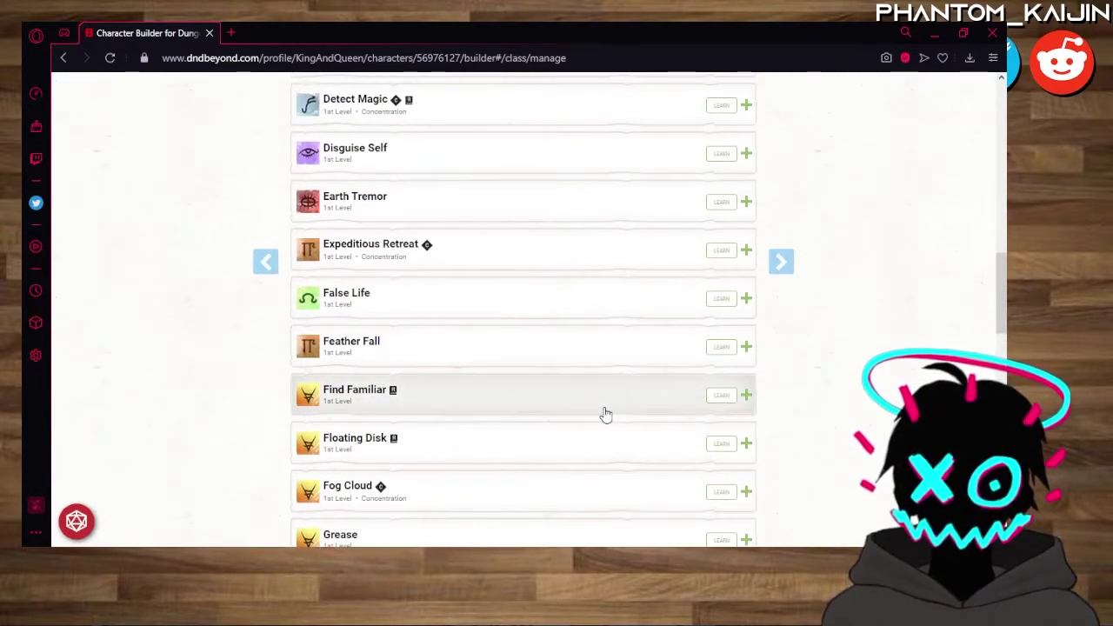
left_click(606, 415)
scroll(606, 408, "down", 8)
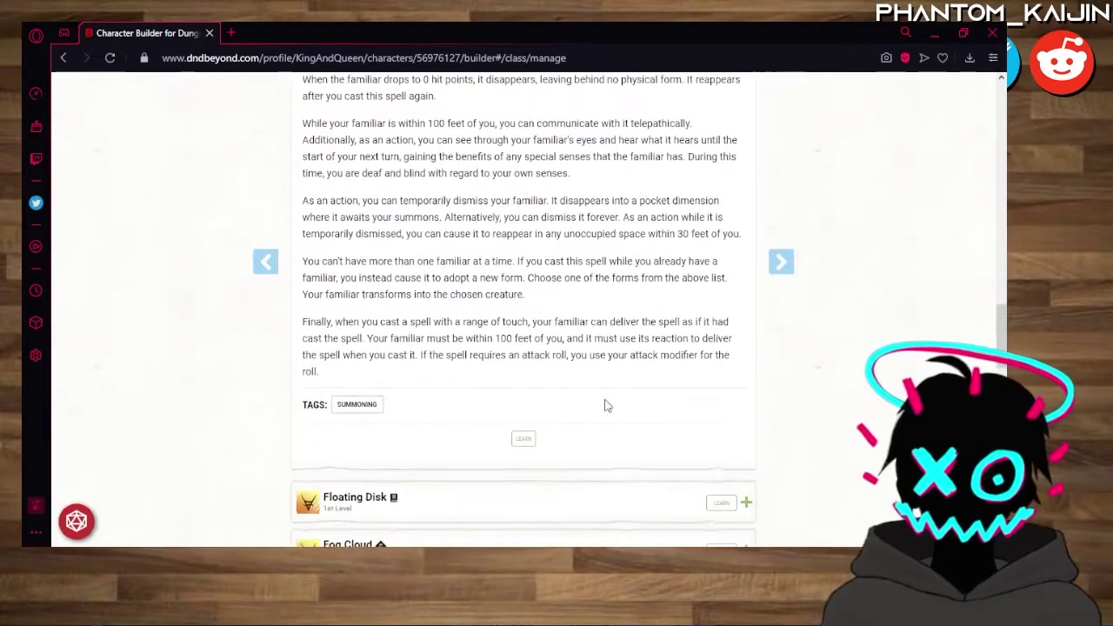
scroll(606, 391, "up", 11)
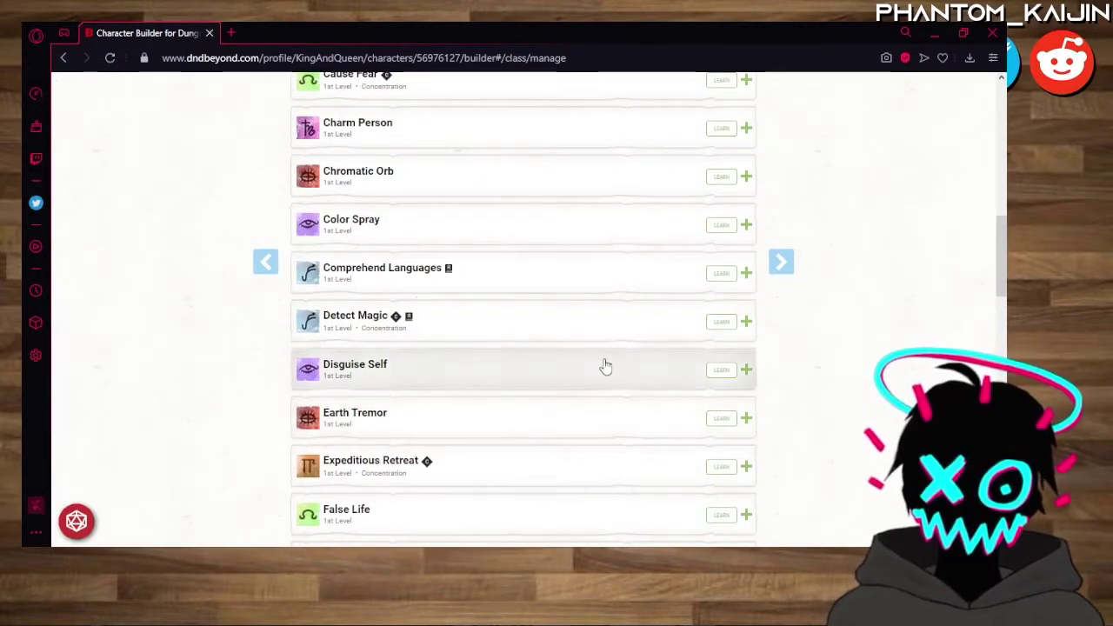
Learn the 1st-level spell Magic Missile.
scroll(606, 366, "up", 2)
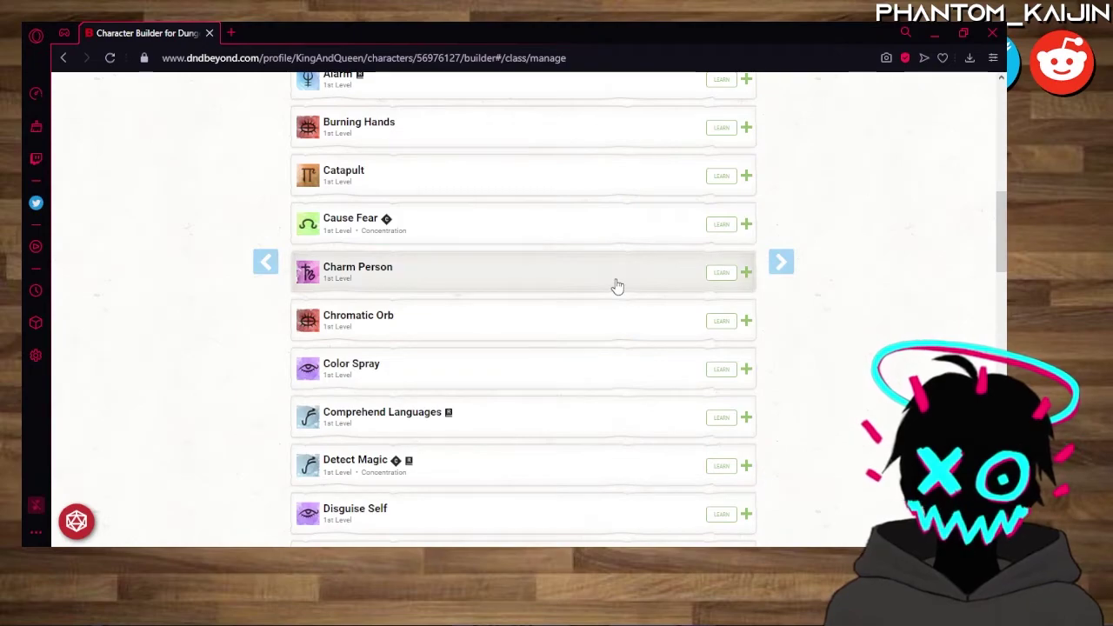
scroll(661, 252, "down", 10)
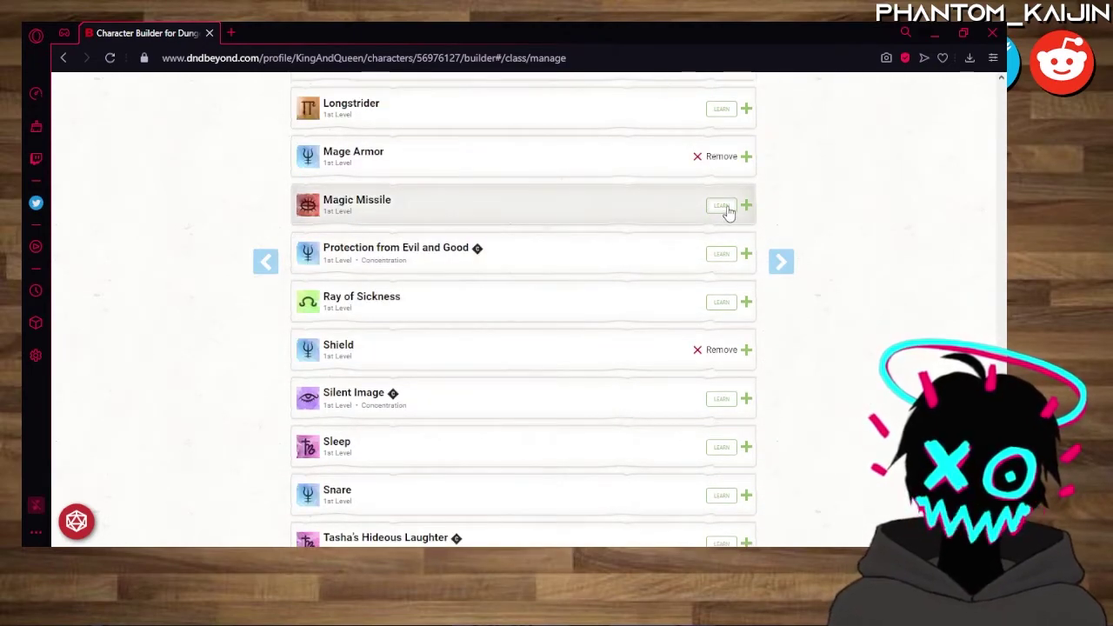
left_click(721, 206)
Browse the rest of the 1st-level spell list for further spells worth learning.
scroll(700, 248, "down", 3)
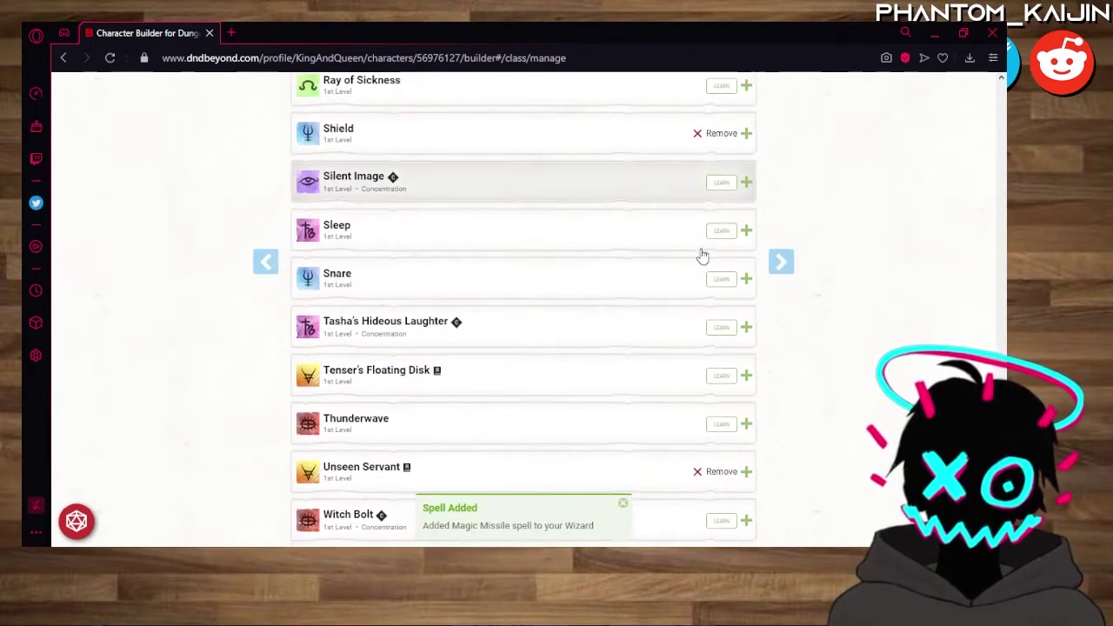
scroll(702, 254, "down", 1)
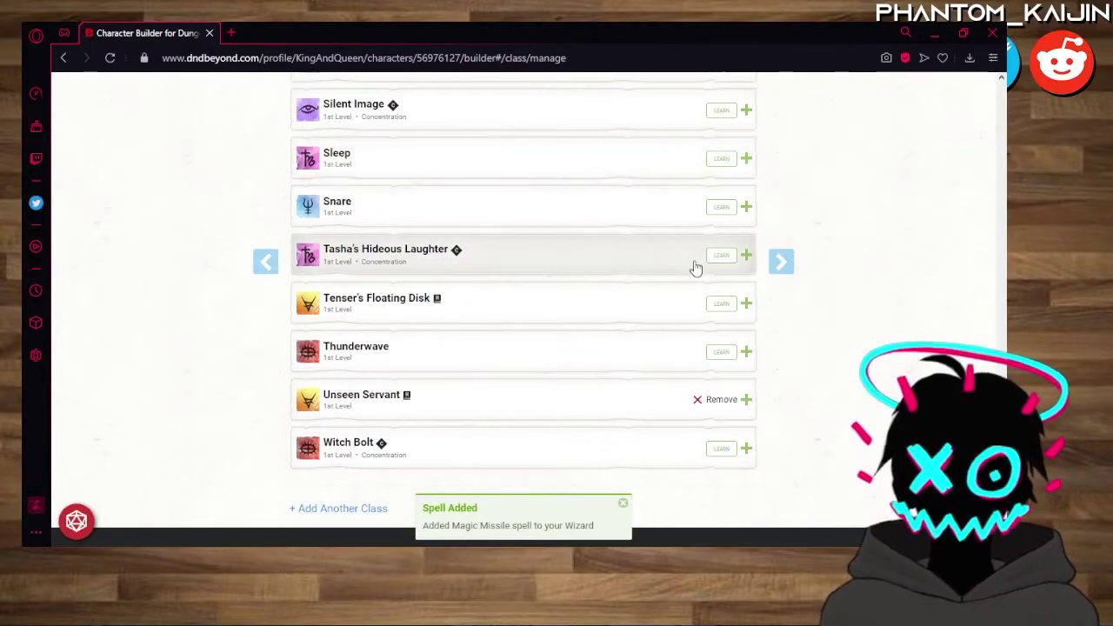
scroll(694, 263, "up", 8)
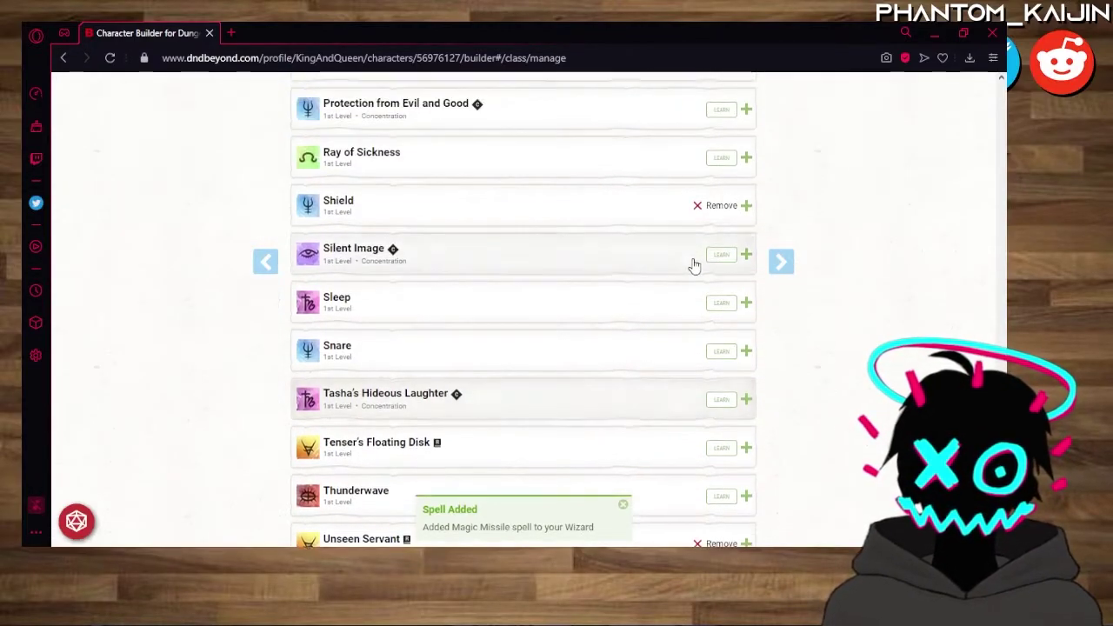
scroll(694, 270, "up", 3)
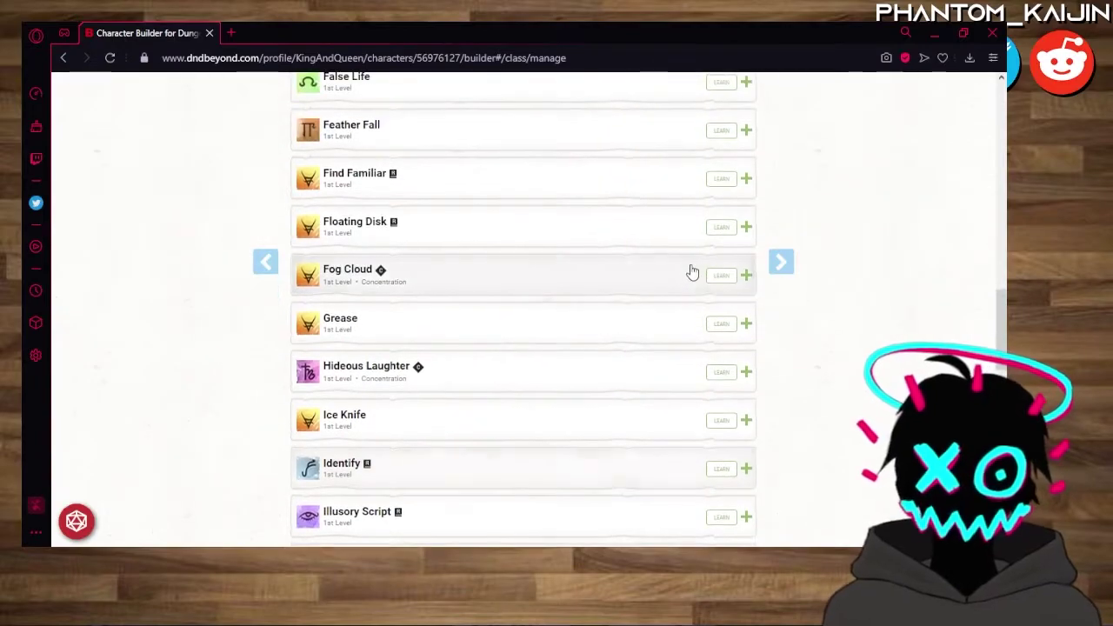
scroll(693, 272, "down", 4)
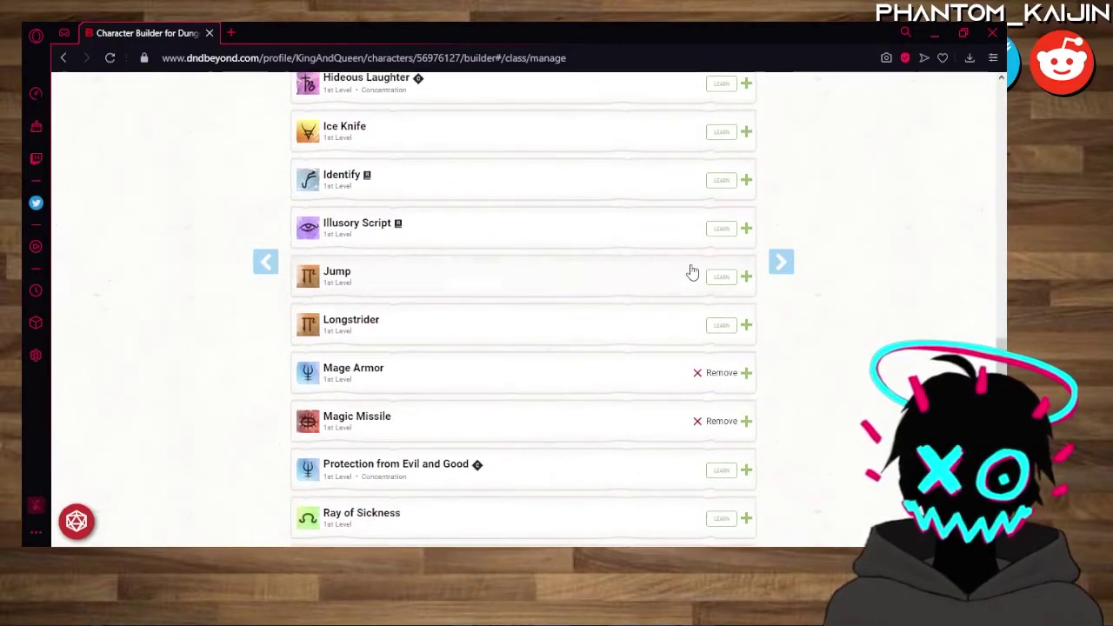
scroll(688, 279, "up", 1)
scroll(687, 287, "up", 6)
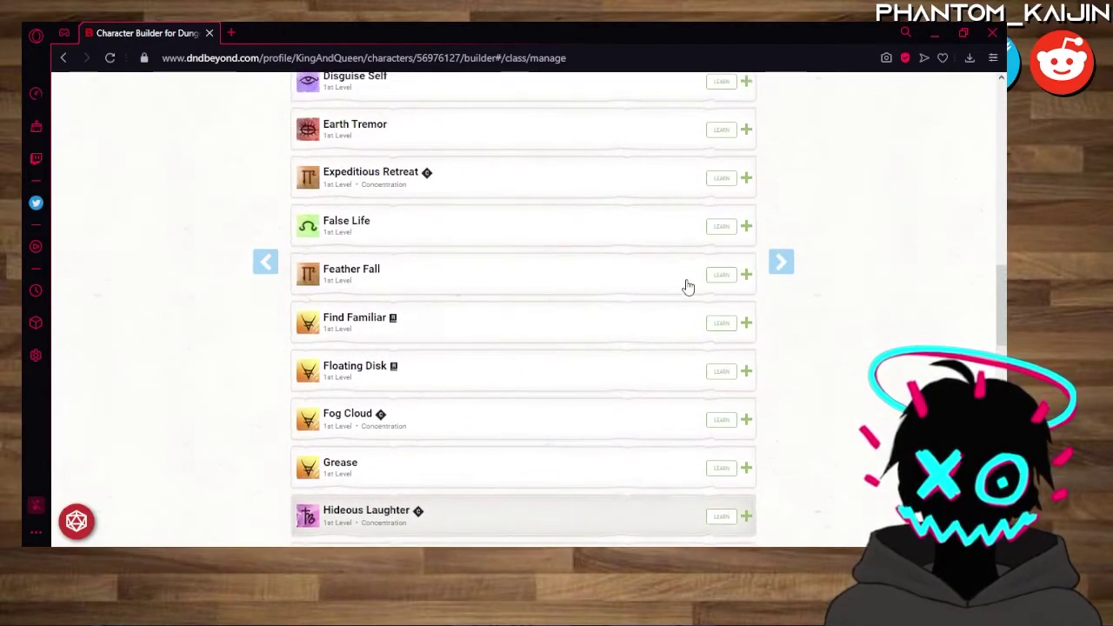
scroll(649, 295, "up", 2)
scroll(648, 326, "up", 2)
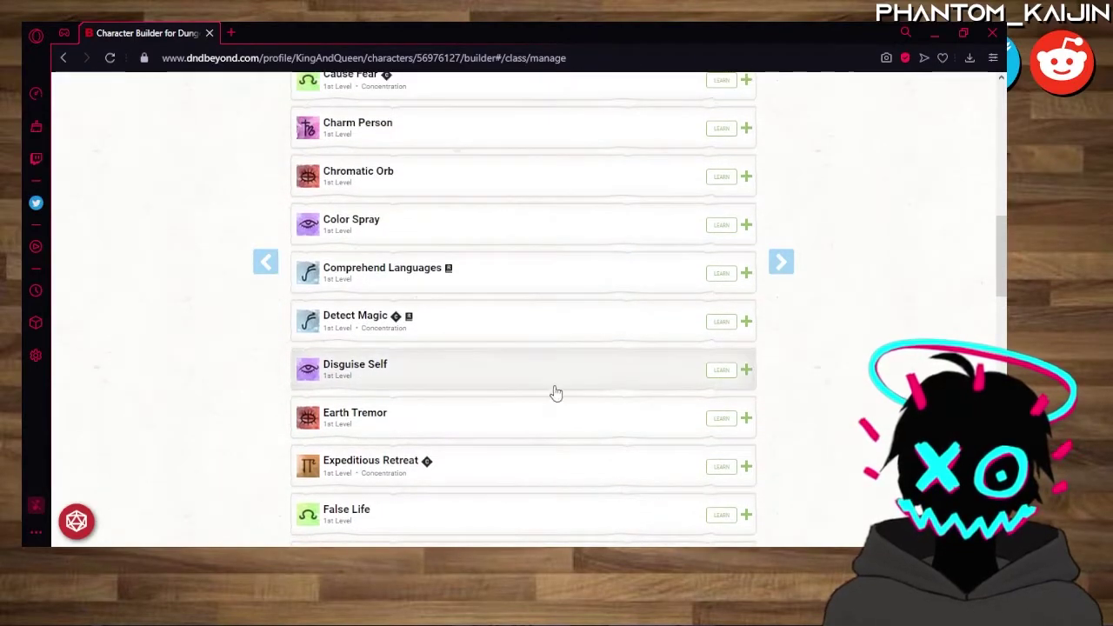
left_click(583, 373)
scroll(583, 372, "down", 9)
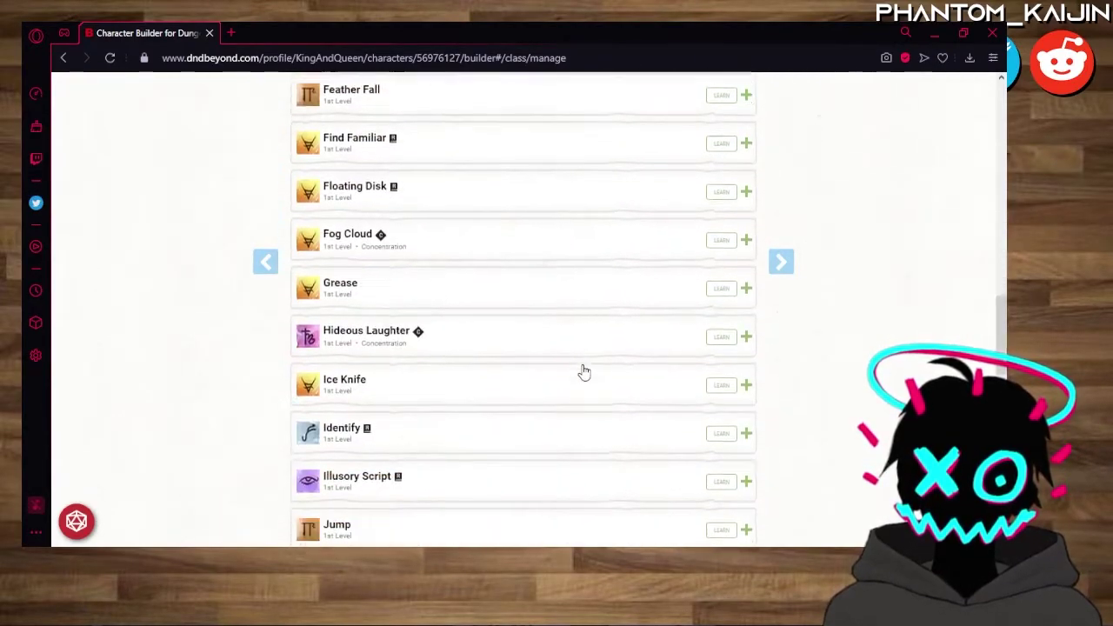
Review the descriptions of the learned spells Mage Armor, Shield and Unseen Servant, collapsing each one.
left_click(489, 373)
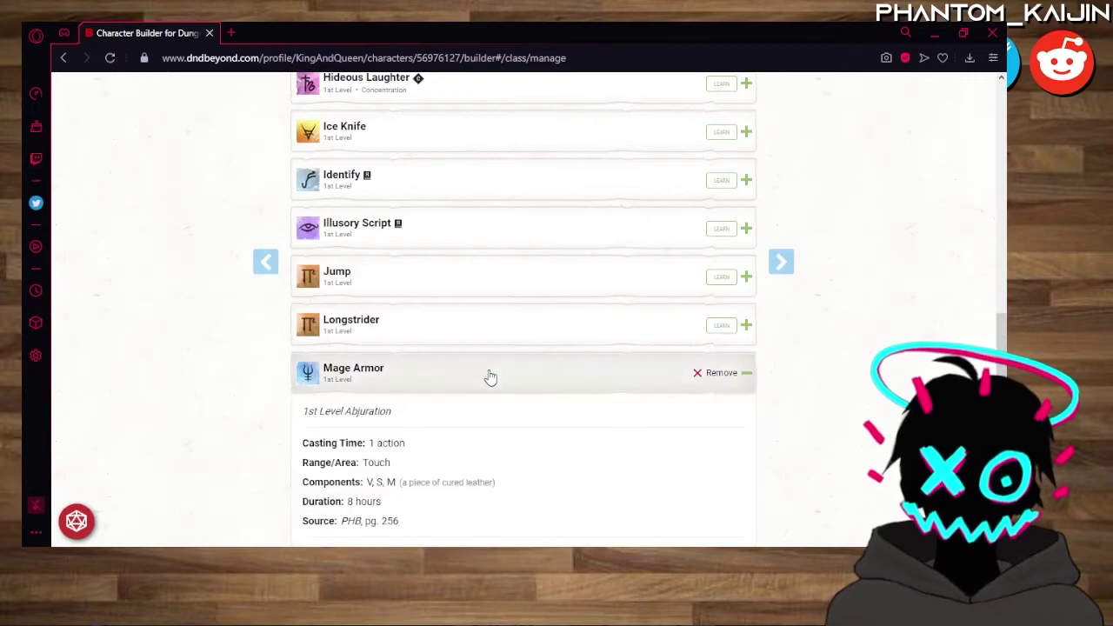
left_click(490, 374)
scroll(489, 376, "down", 4)
scroll(517, 352, "down", 2)
scroll(554, 304, "up", 1)
left_click(483, 215)
left_click(483, 217)
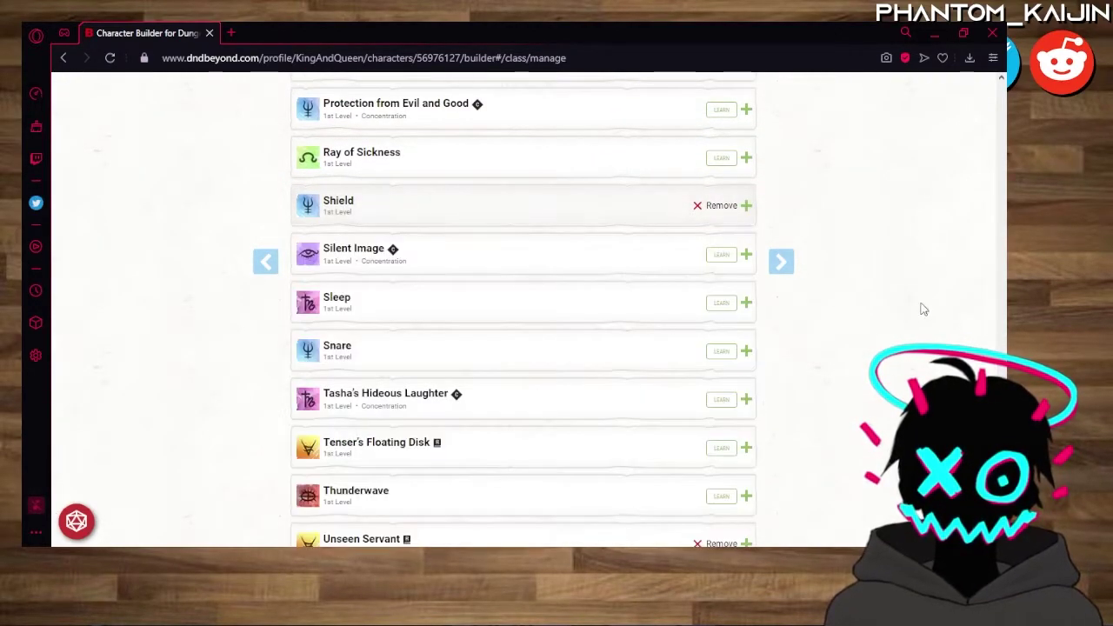
scroll(892, 304, "down", 3)
left_click(500, 341)
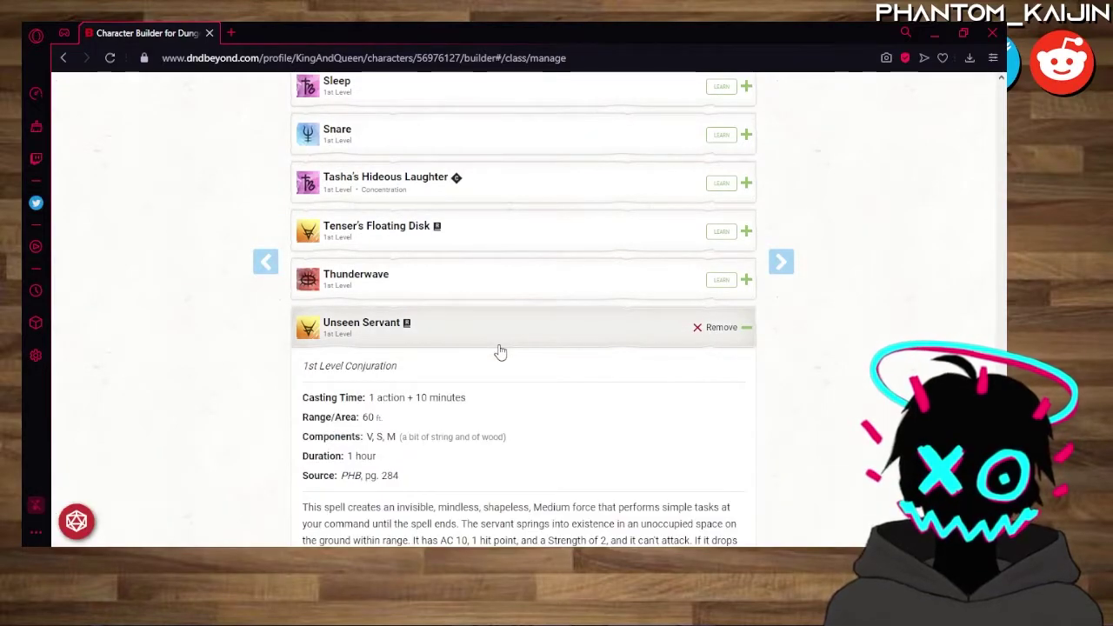
left_click(500, 350)
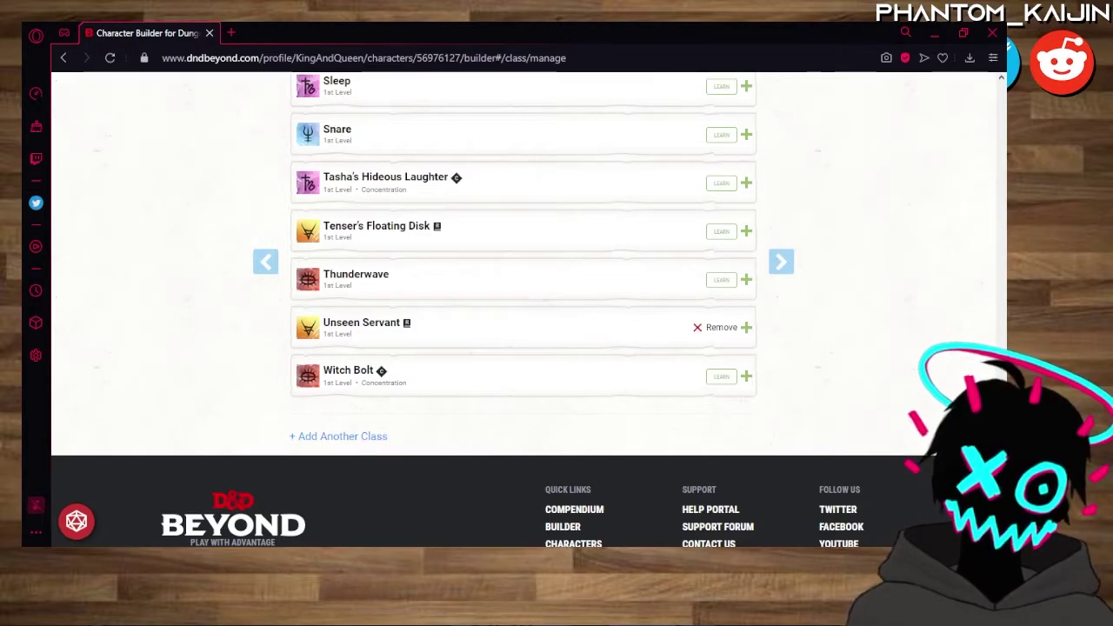
Switch the Wizard's spell level filter to 2nd-level spells.
scroll(522, 305, "up", 10)
scroll(696, 356, "up", 9)
left_click(378, 315)
scroll(789, 249, "down", 2)
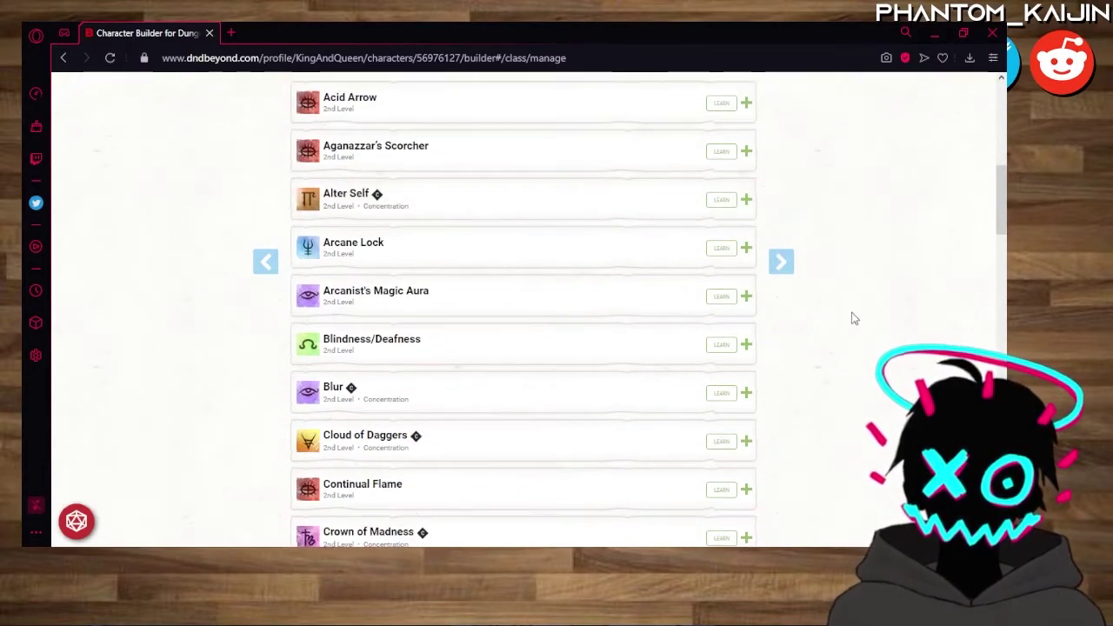
Browse the 2nd-level spells and learn Dragon's Breath.
scroll(852, 318, "down", 5)
scroll(855, 320, "down", 5)
scroll(853, 320, "down", 1)
scroll(851, 320, "up", 5)
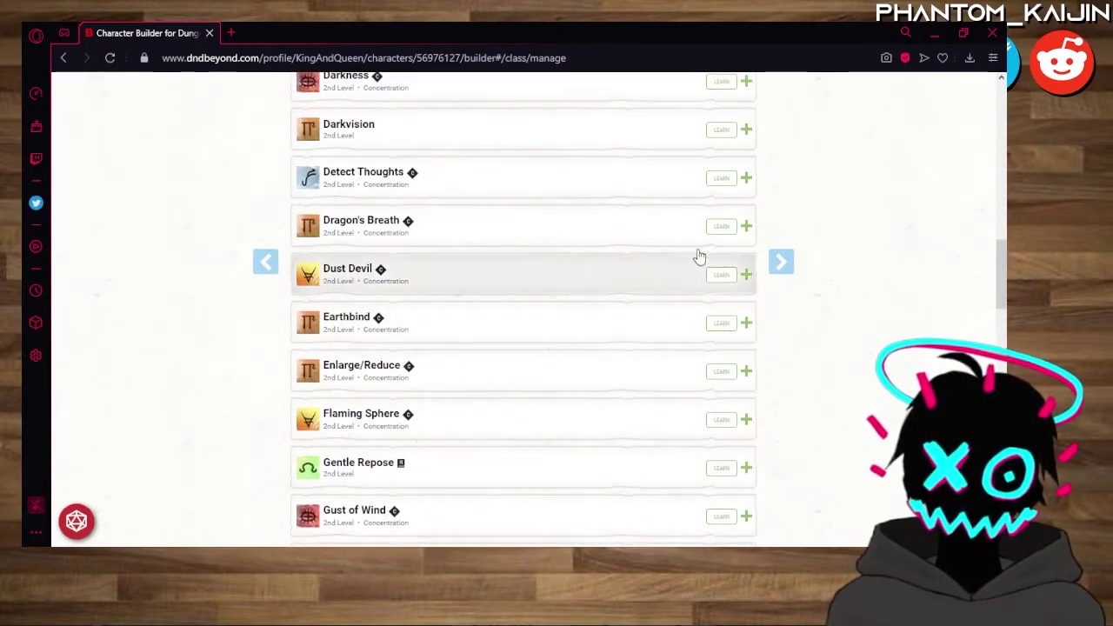
left_click(721, 228)
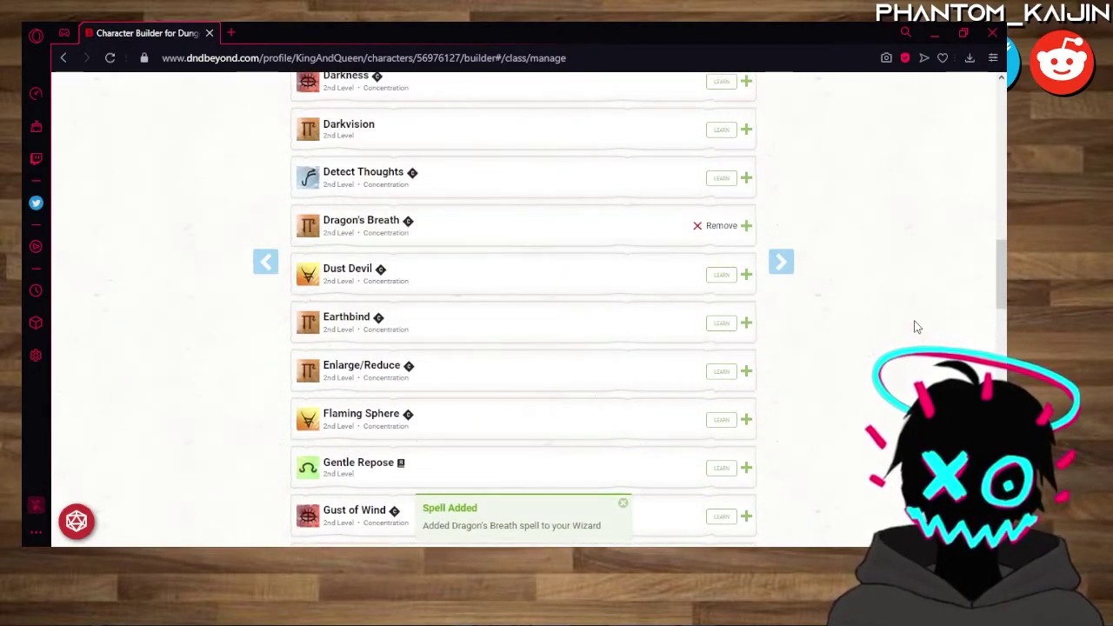
Read the description of the learned spell Dragon's Breath and collapse it.
left_click(483, 247)
scroll(484, 245, "down", 3)
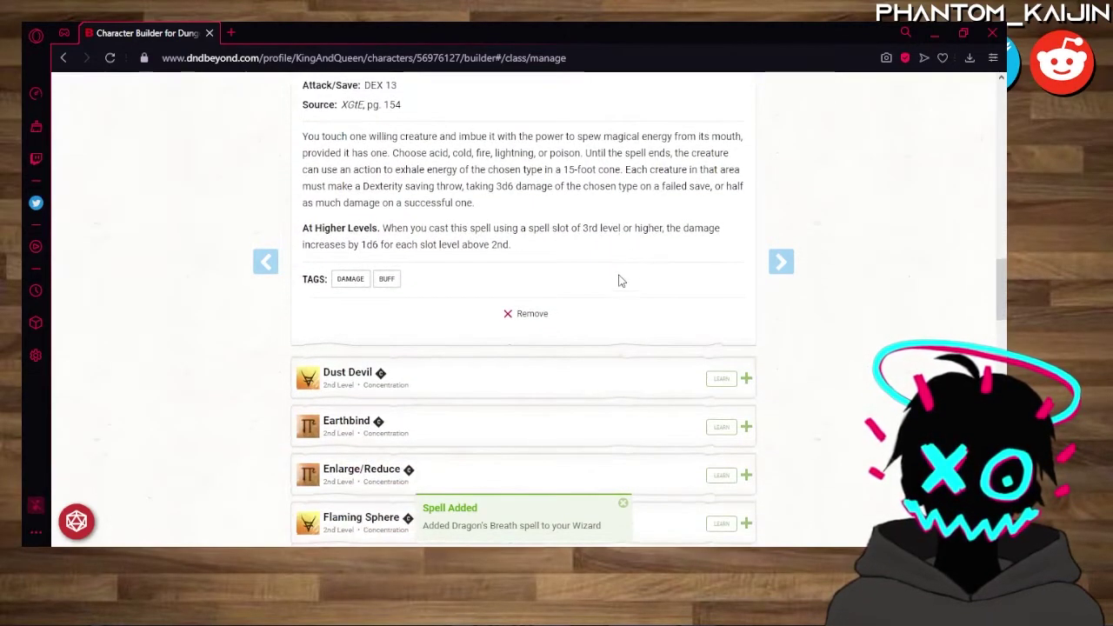
scroll(713, 287, "up", 1)
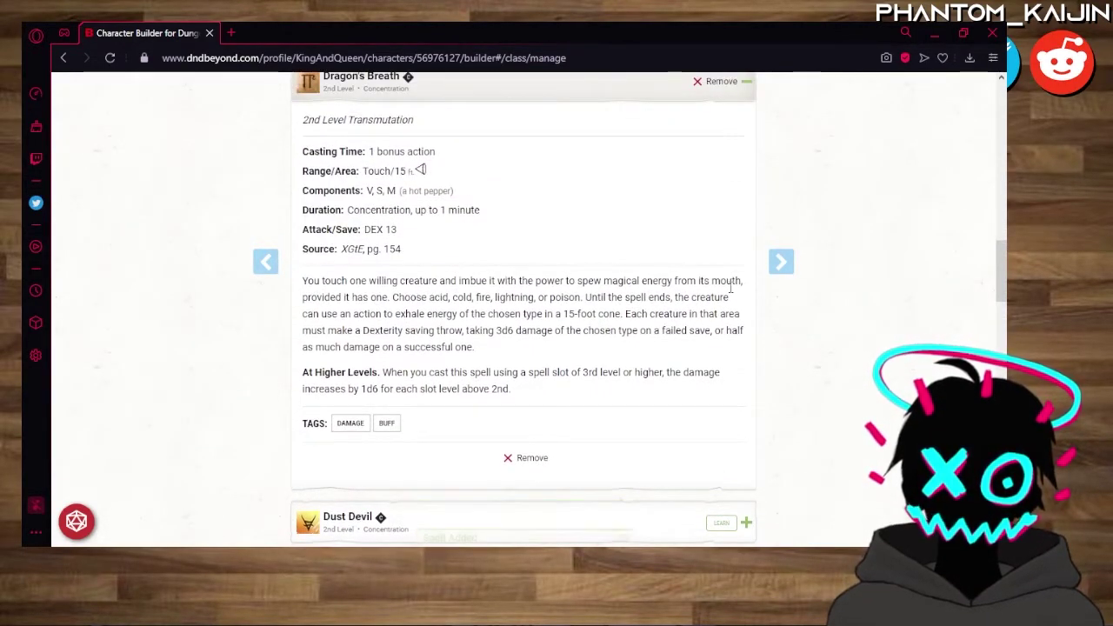
scroll(548, 189, "up", 1)
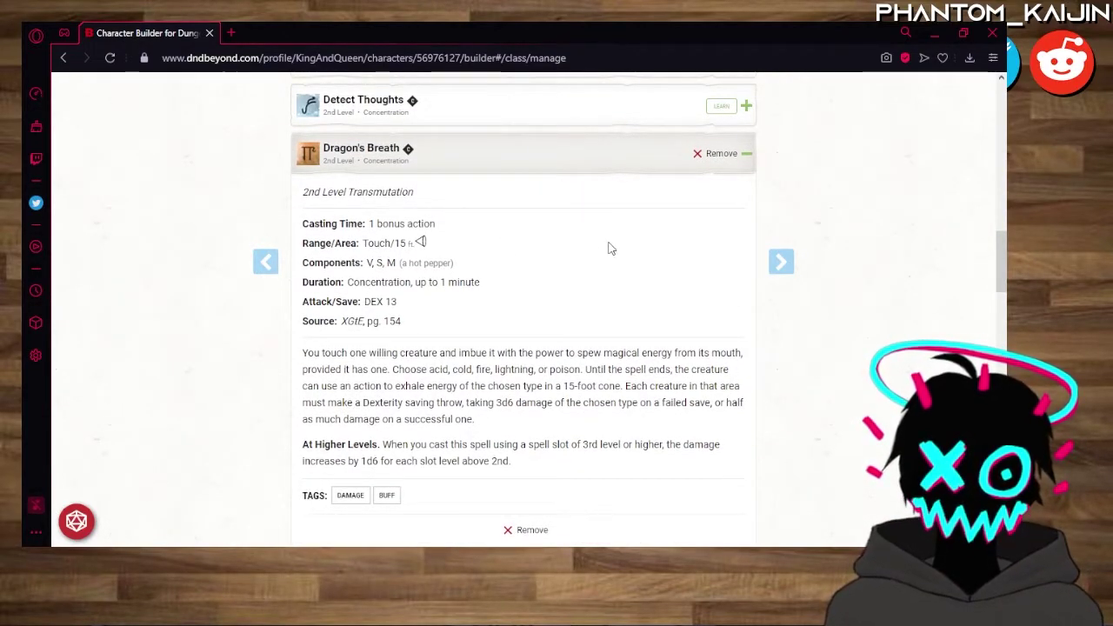
left_click(524, 170)
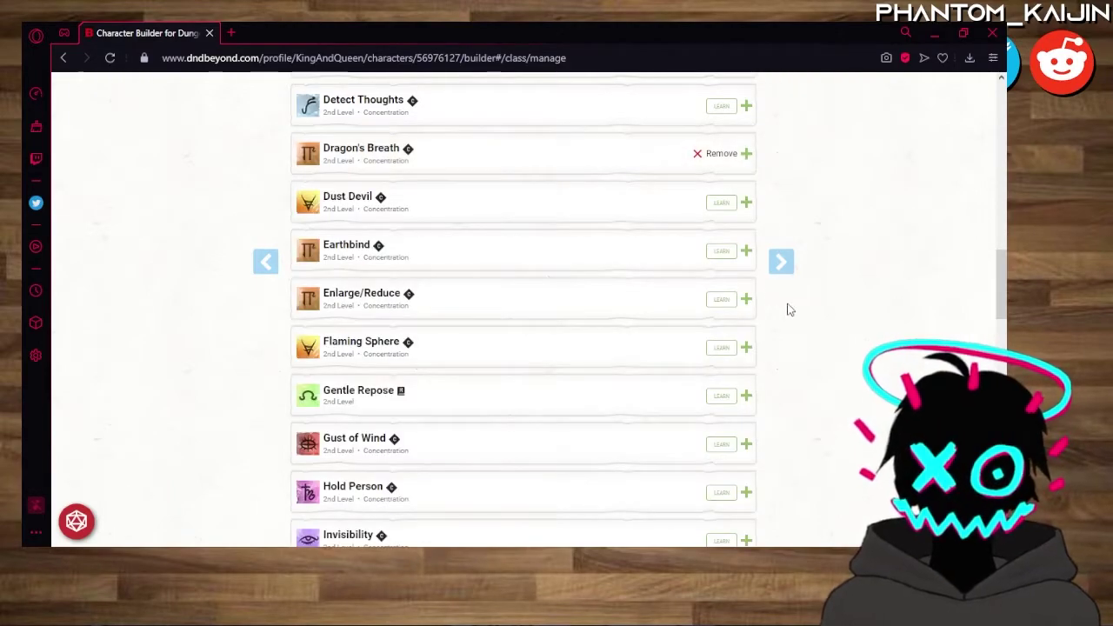
Look through the remaining 2nd-level spells and learn Misty Step.
scroll(807, 339, "down", 2)
scroll(814, 332, "down", 1)
scroll(814, 332, "down", 5)
scroll(814, 332, "down", 5)
scroll(814, 333, "down", 6)
scroll(814, 333, "up", 3)
scroll(813, 333, "up", 18)
scroll(813, 333, "up", 8)
scroll(814, 333, "down", 4)
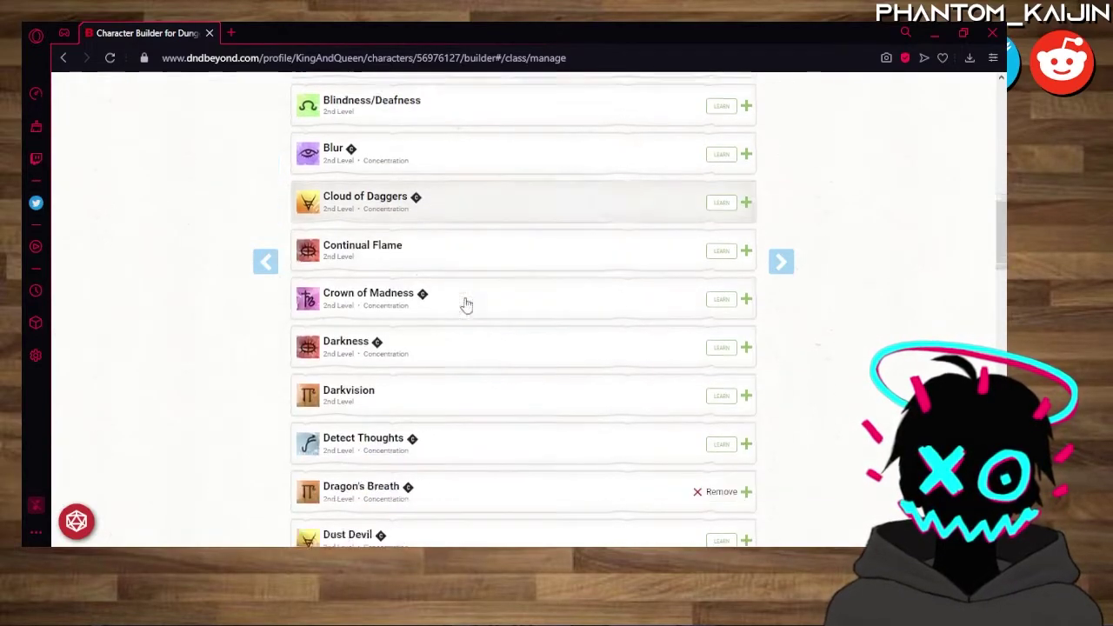
scroll(462, 302, "down", 7)
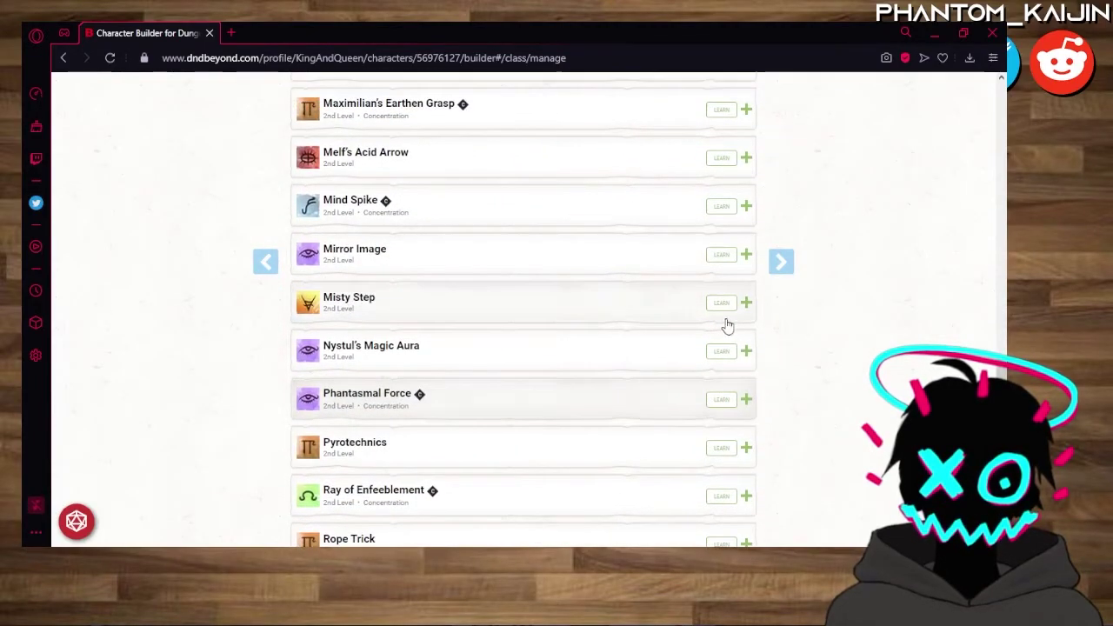
left_click(722, 303)
Open the Wizard's spellbook and prepare all six learned 1st- and 2nd-level spells.
scroll(832, 344, "down", 1)
scroll(832, 345, "up", 10)
scroll(832, 345, "up", 2)
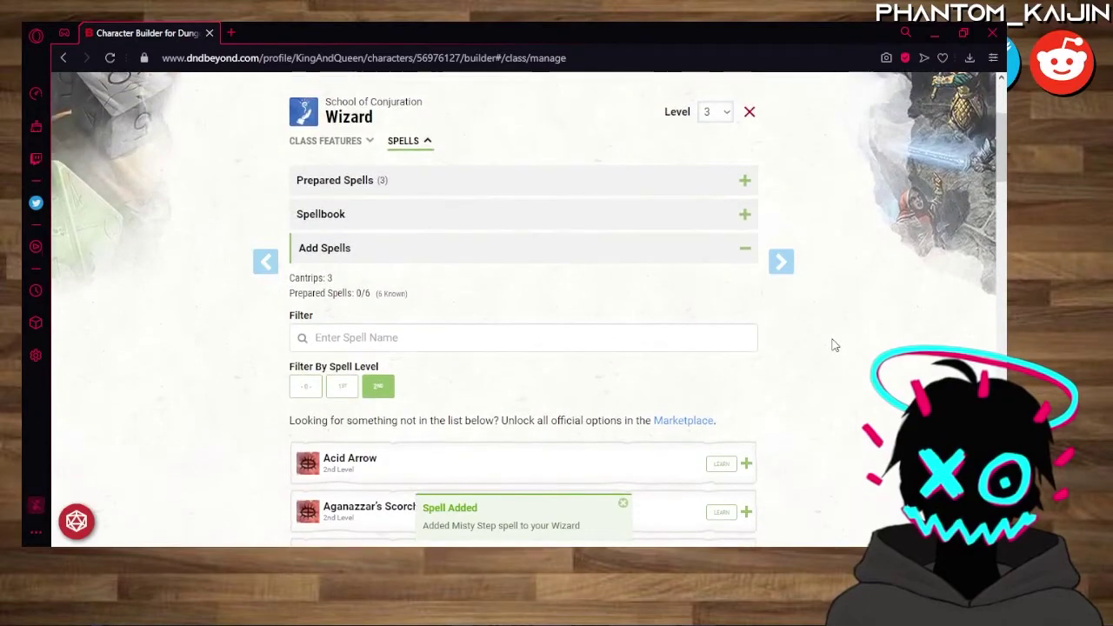
left_click(365, 254)
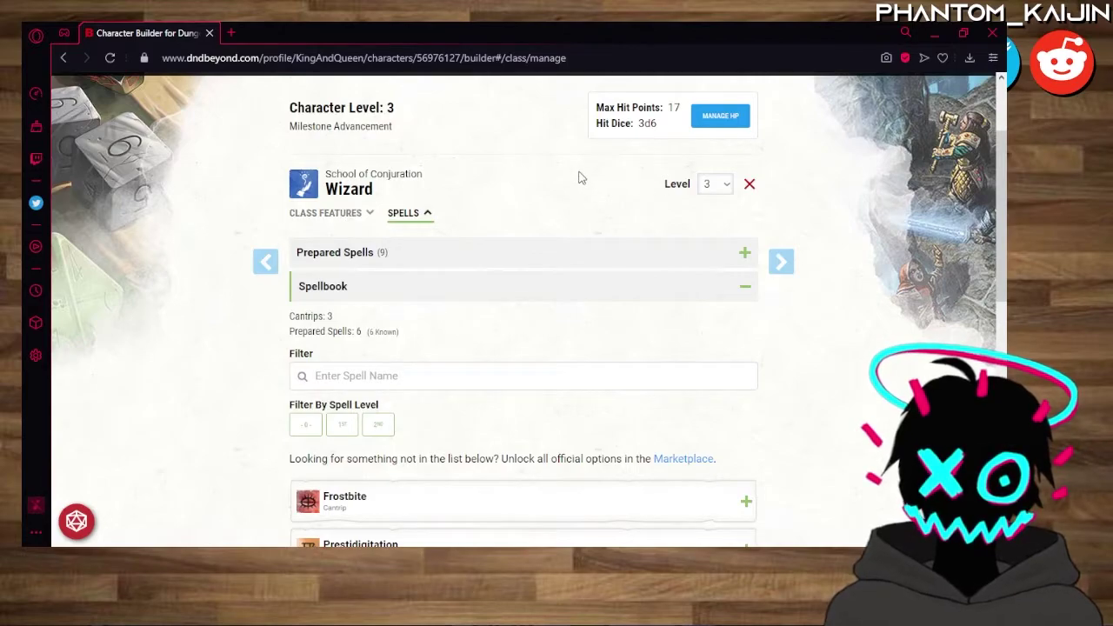
Review the Wizard class features Conjuration Savant and Minor Conjuration, collapsing each one.
left_click(347, 213)
scroll(496, 269, "down", 5)
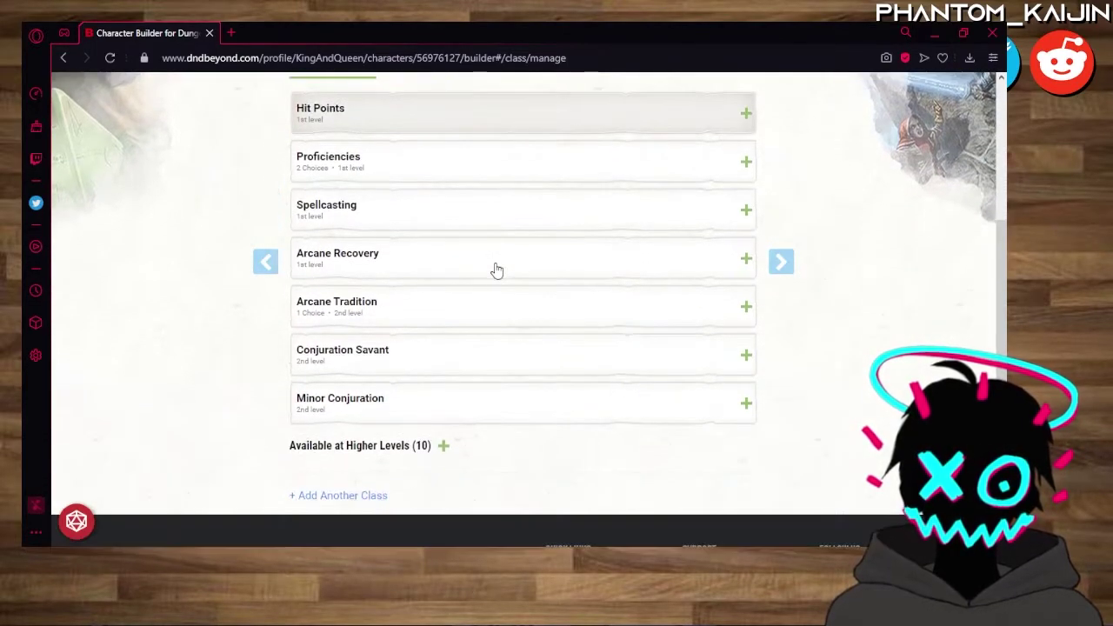
left_click(490, 283)
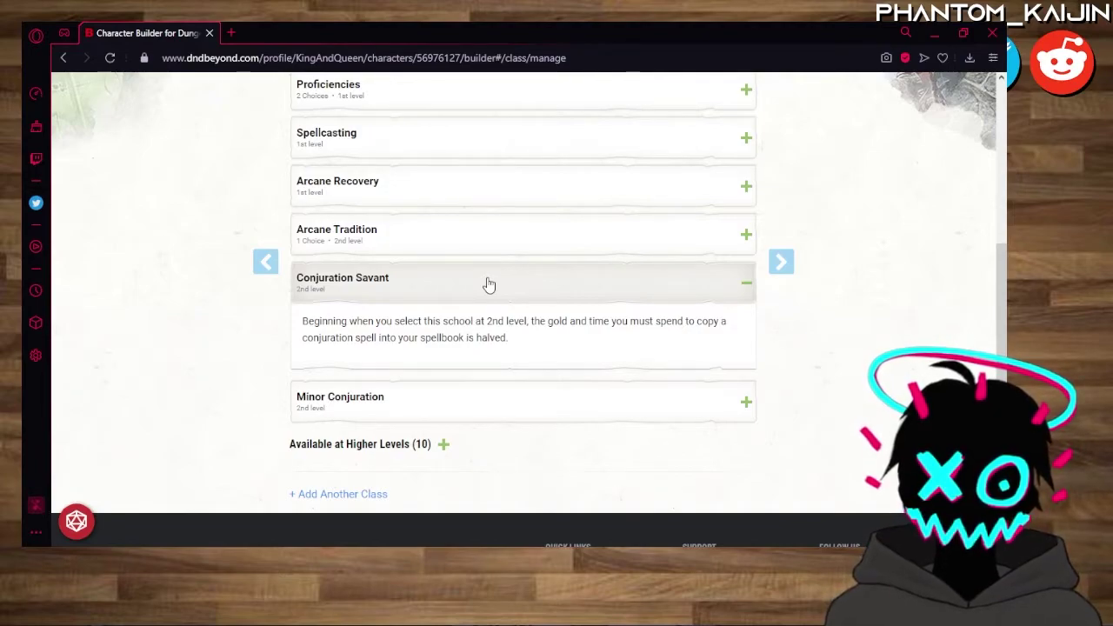
left_click(487, 283)
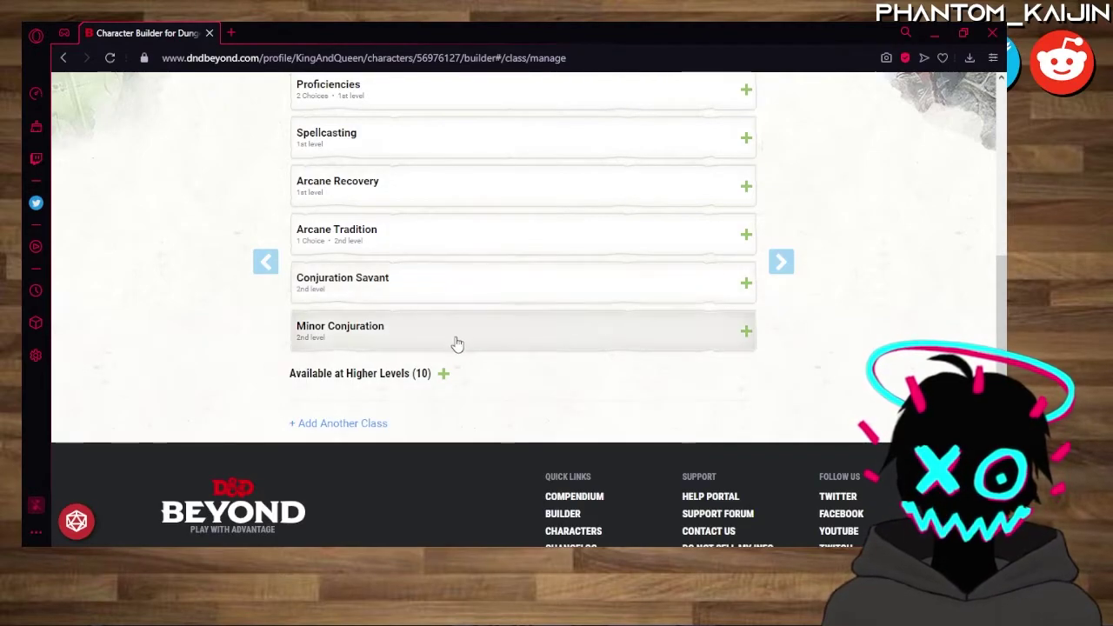
left_click(458, 343)
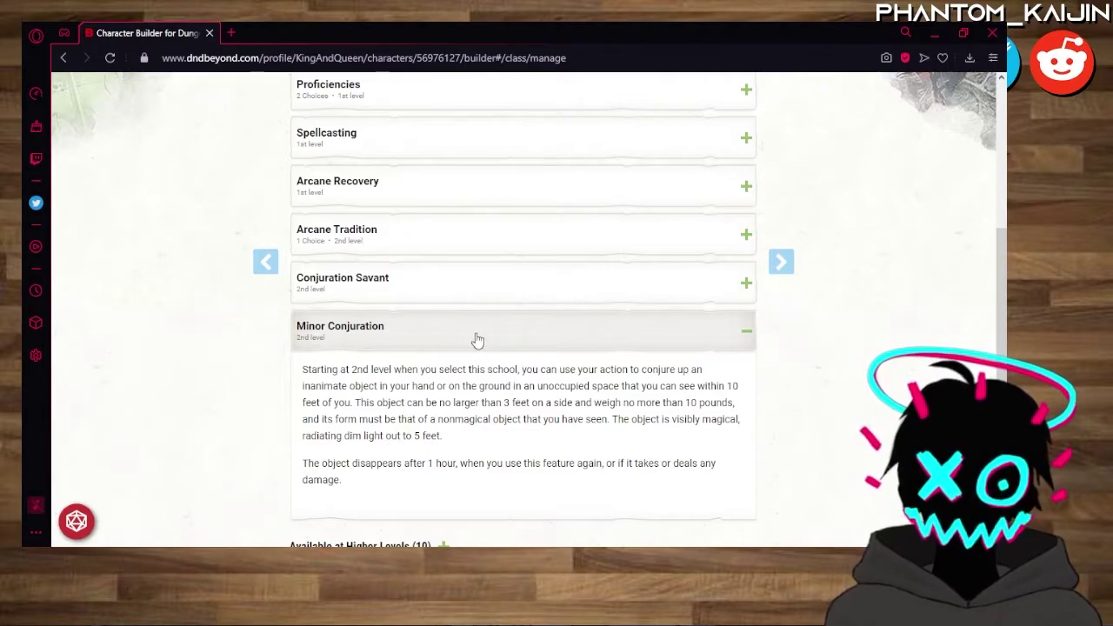
left_click(475, 340)
Return to the Wizard's spells and look over the prepared spells list.
scroll(839, 335, "up", 1)
scroll(739, 318, "down", 1)
scroll(521, 300, "up", 4)
left_click(406, 345)
scroll(447, 291, "down", 4)
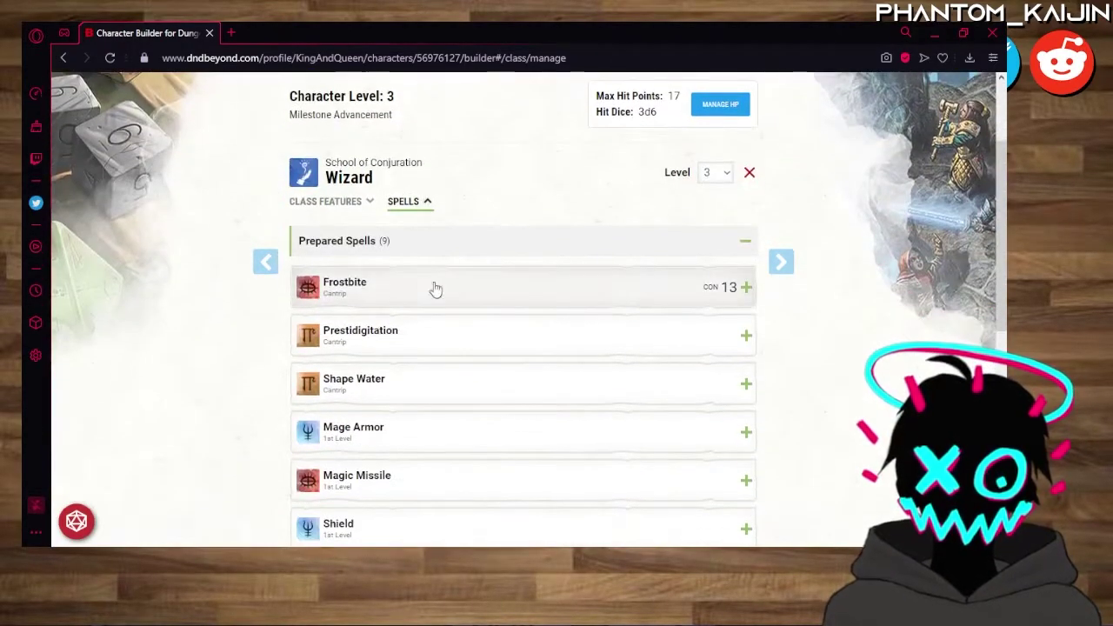
scroll(522, 388, "down", 4)
Filter the spells available to add to 1st level and read the description of Find Familiar.
left_click(374, 339)
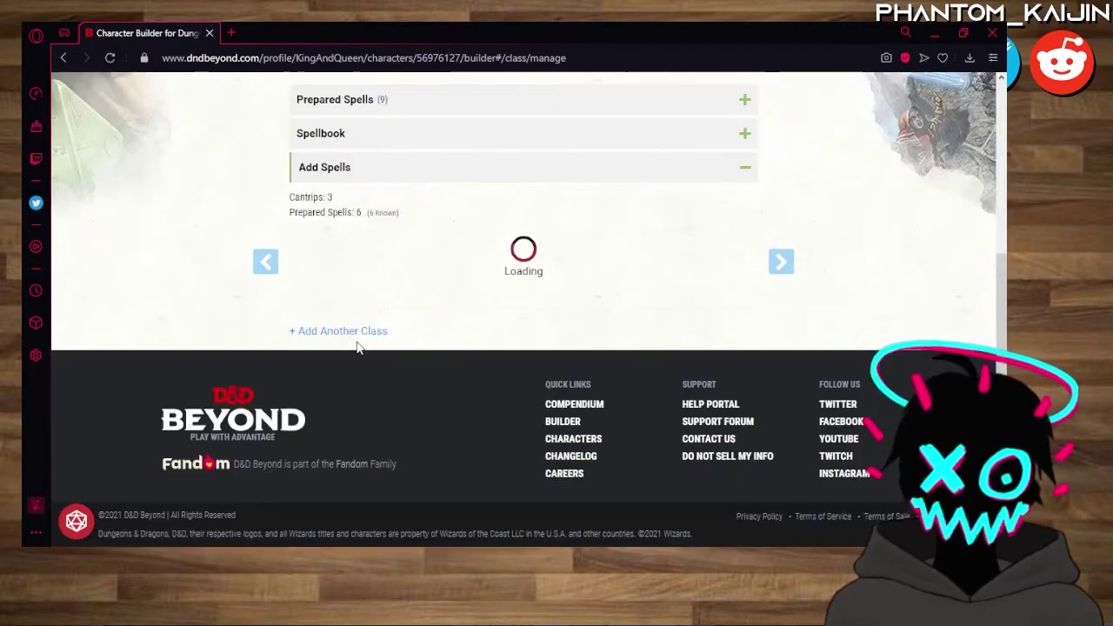
scroll(375, 336, "down", 4)
scroll(380, 331, "up", 3)
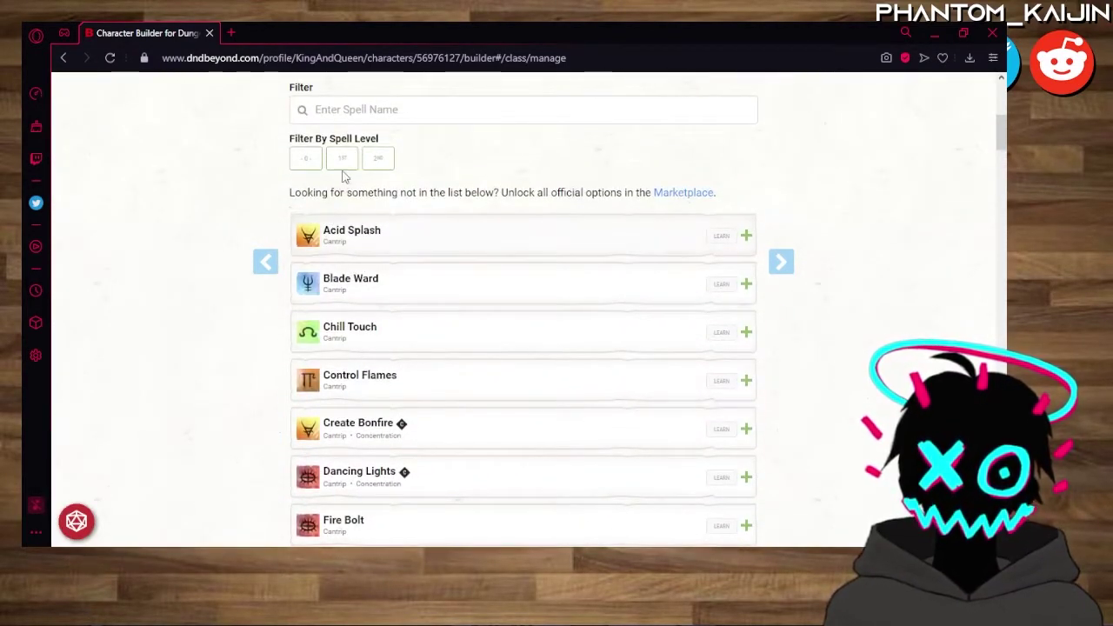
left_click(340, 168)
scroll(518, 243, "down", 5)
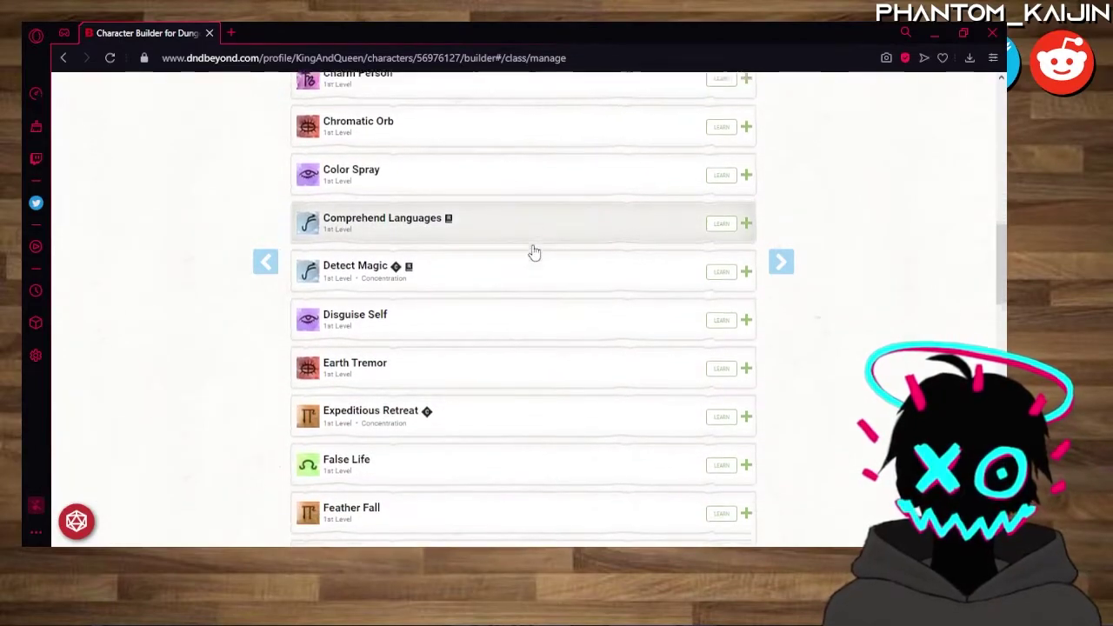
scroll(549, 305, "down", 3)
left_click(542, 308)
scroll(542, 310, "down", 1)
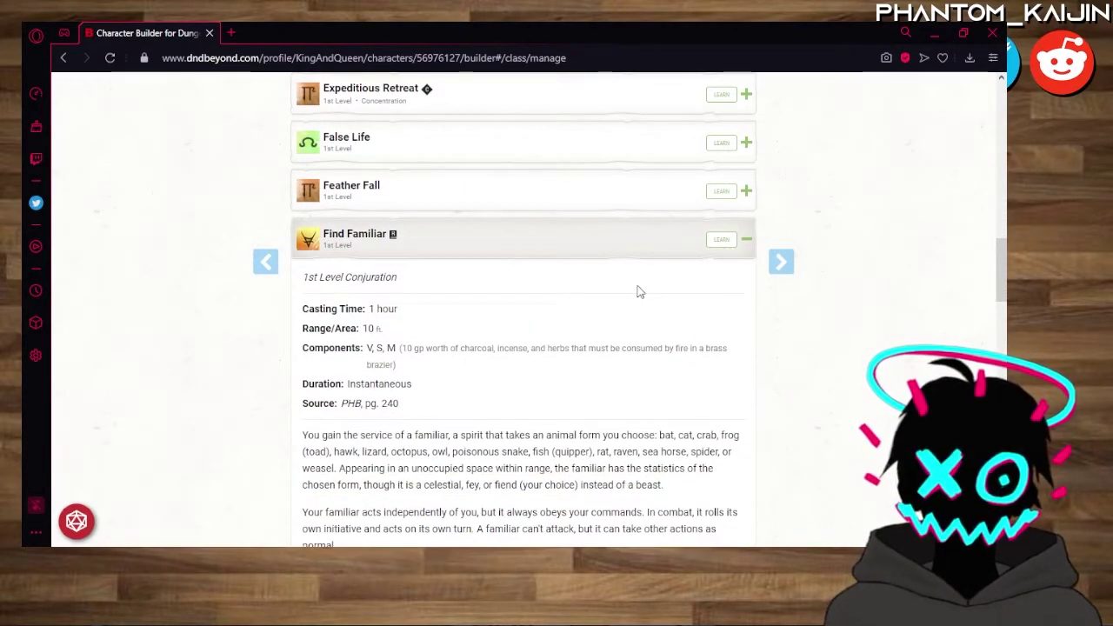
scroll(639, 291, "down", 2)
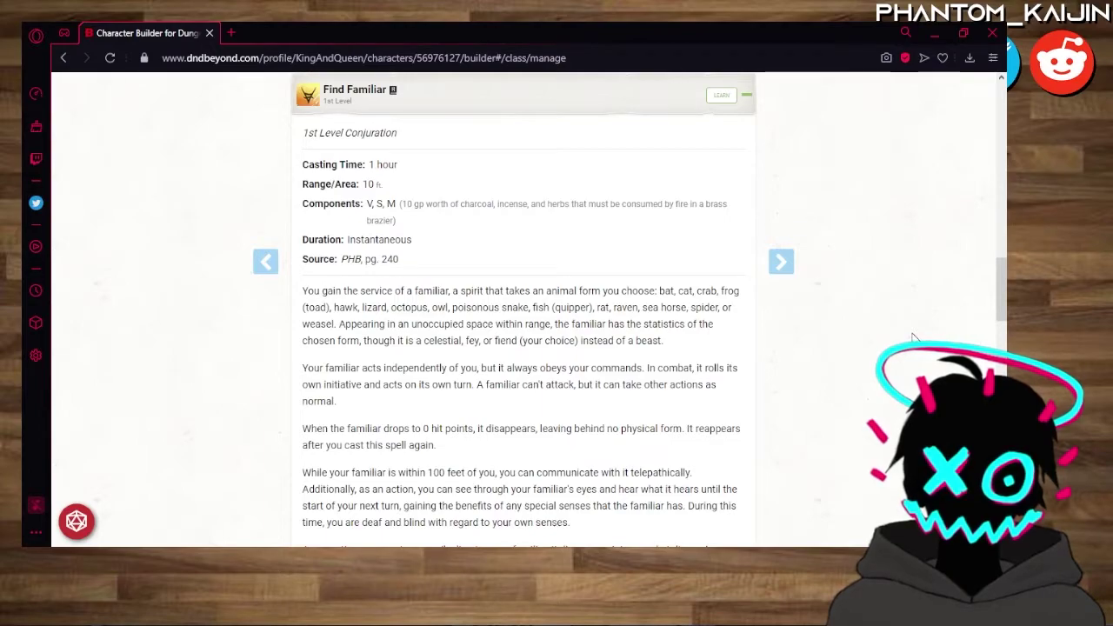
left_click(571, 93)
scroll(852, 366, "up", 10)
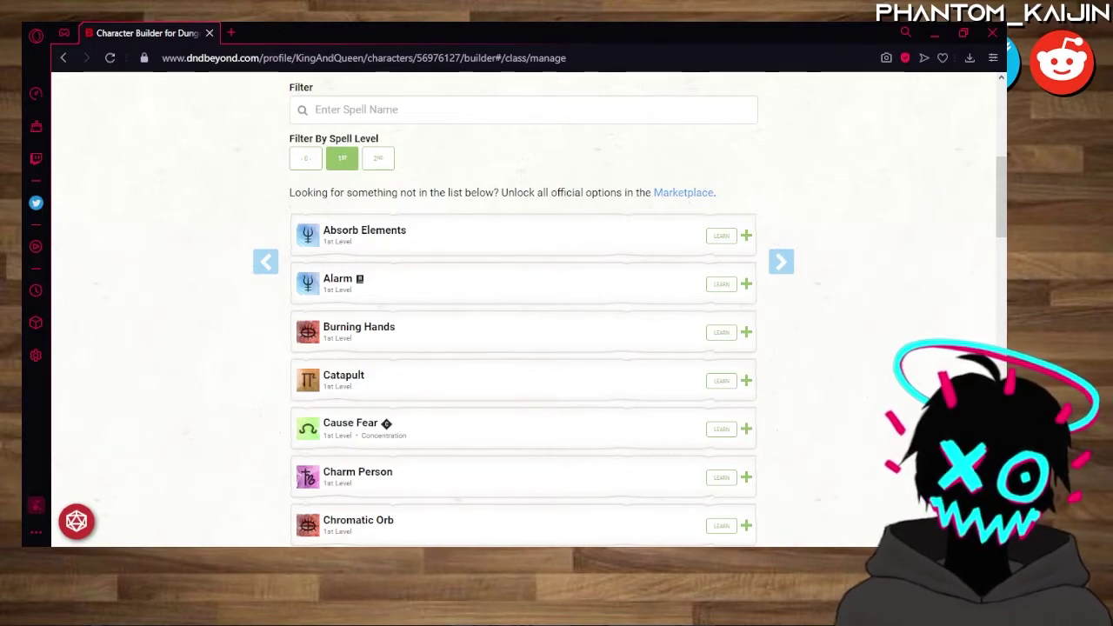
Collapse the list of spells to add and advance past Abilities to the Description stage.
scroll(713, 290, "up", 4)
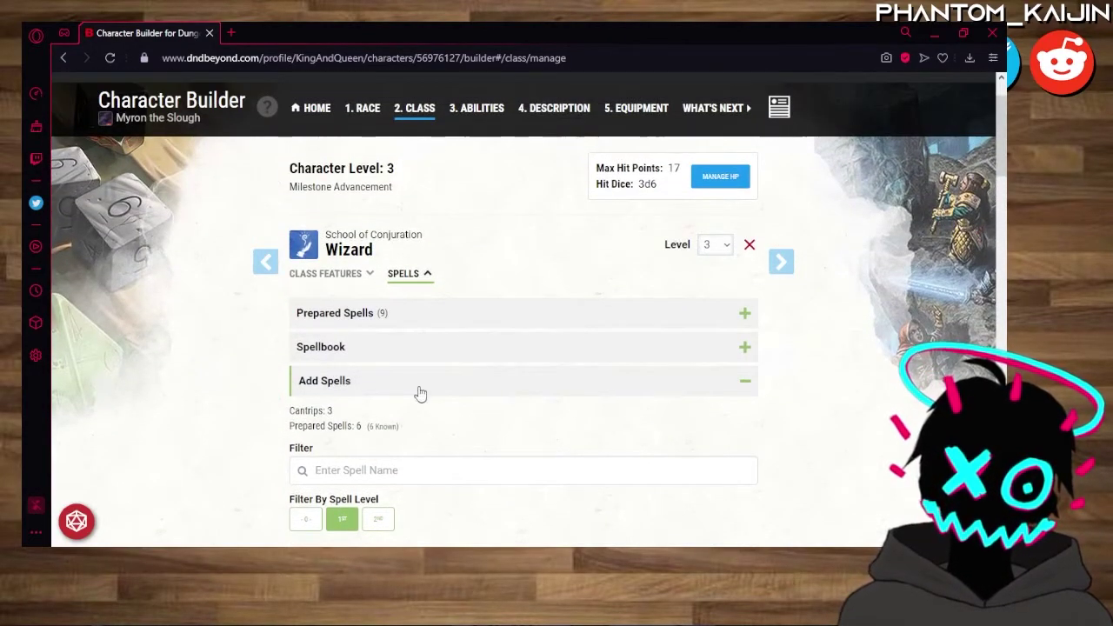
left_click(411, 382)
scroll(840, 286, "up", 2)
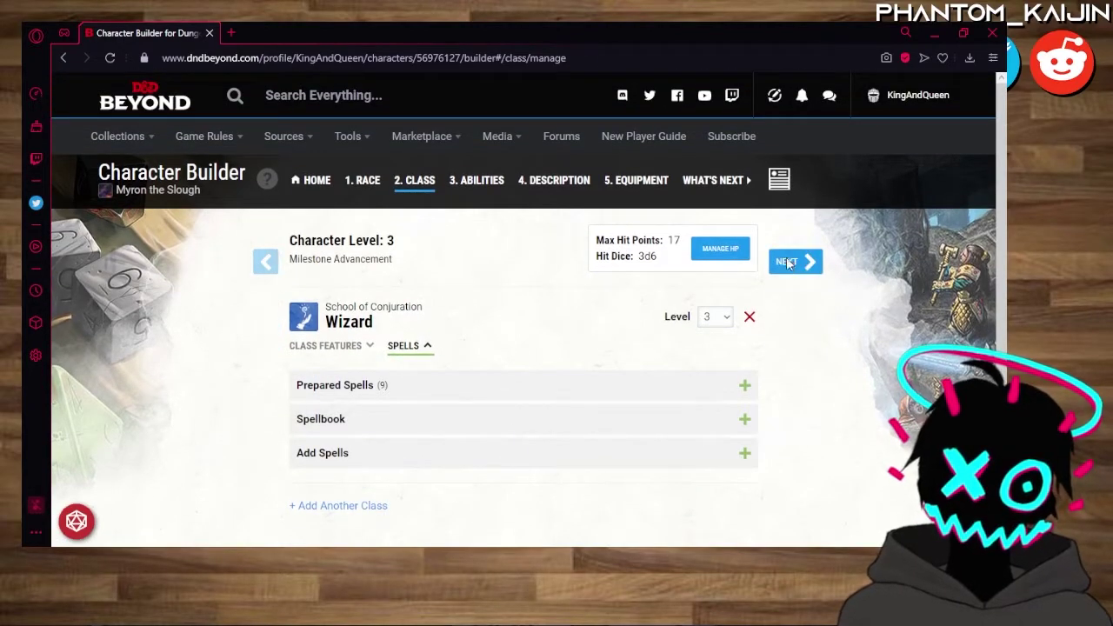
left_click(793, 262)
left_click(793, 262)
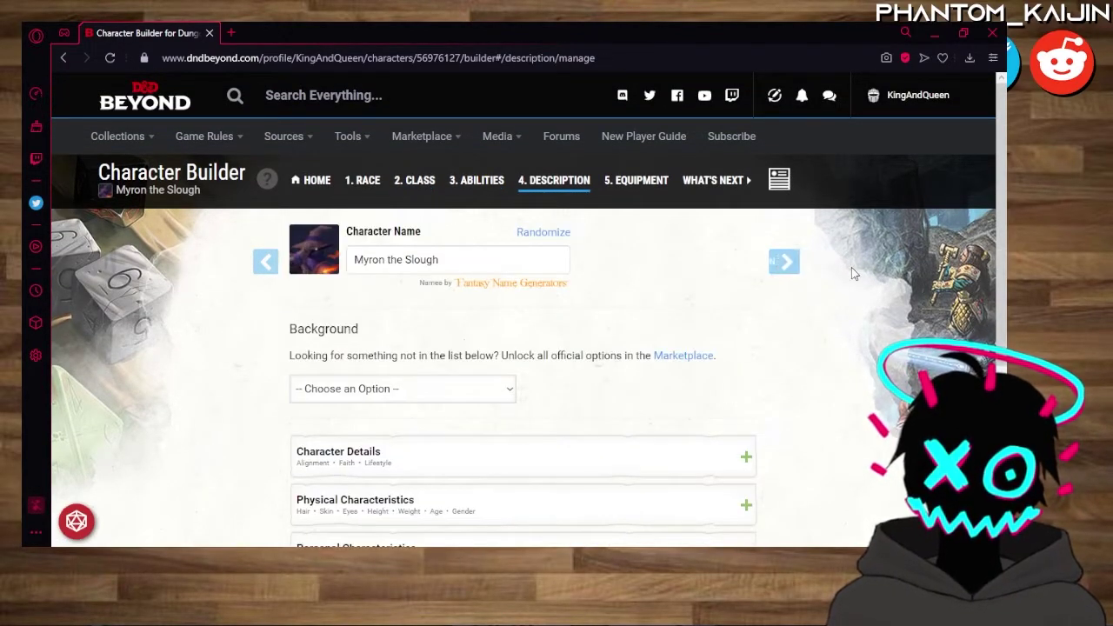
Choose the Sage background with Survival and Perception as its skill proficiencies.
scroll(856, 295, "down", 3)
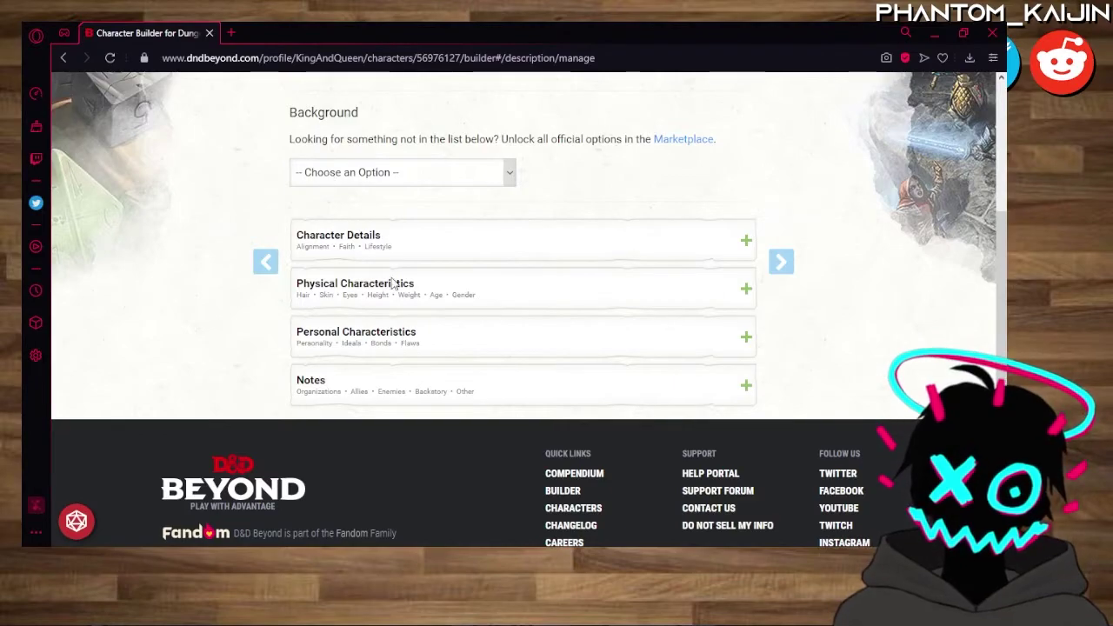
left_click(366, 419)
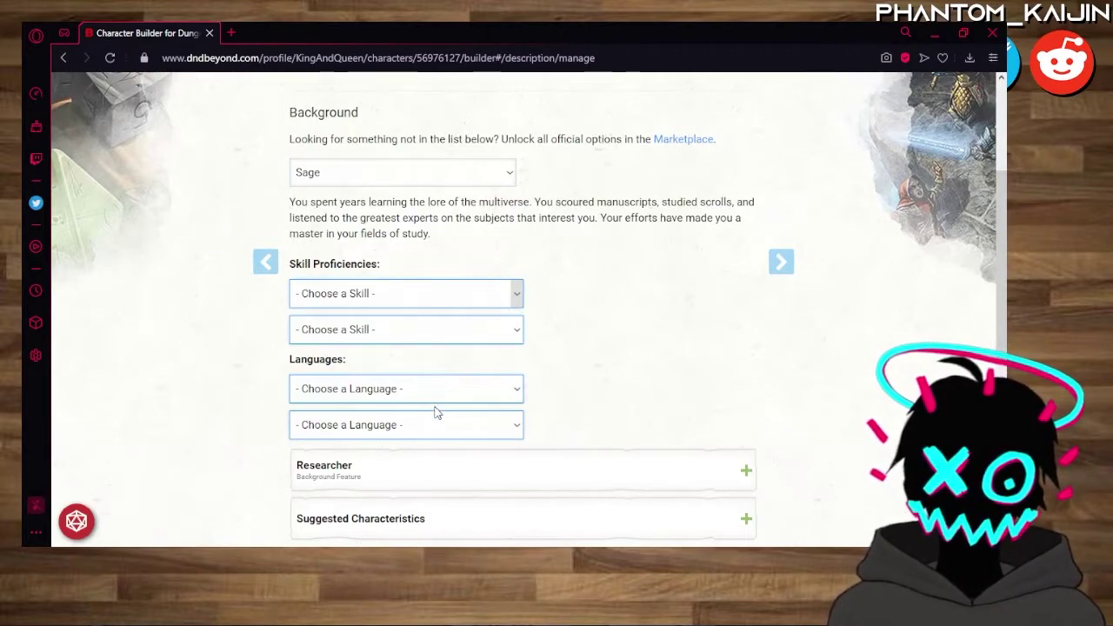
left_click(421, 447)
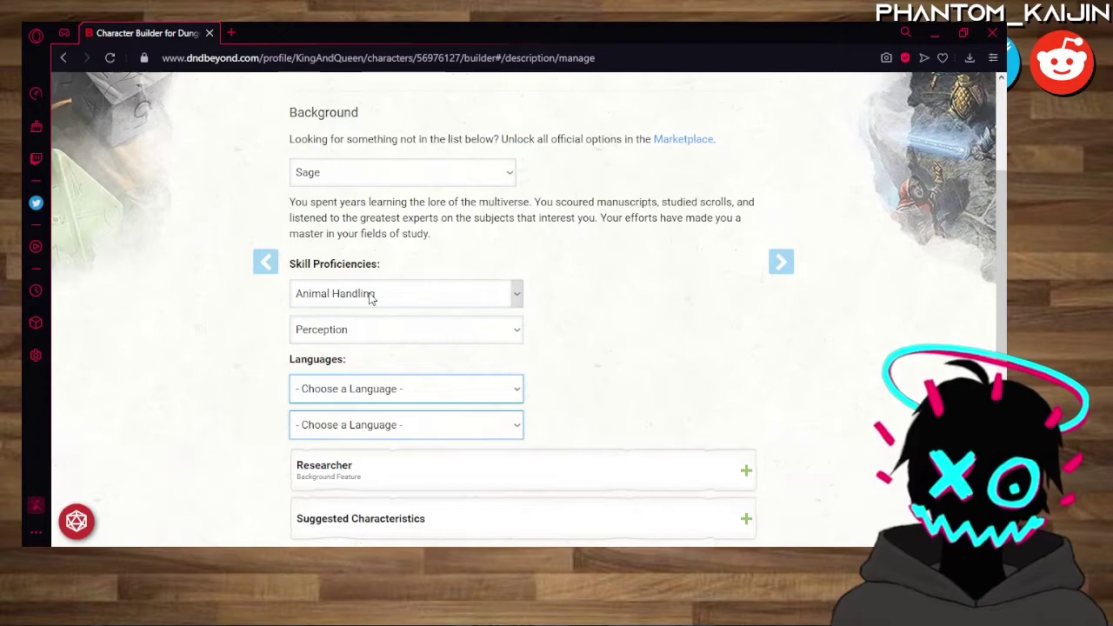
left_click(368, 496)
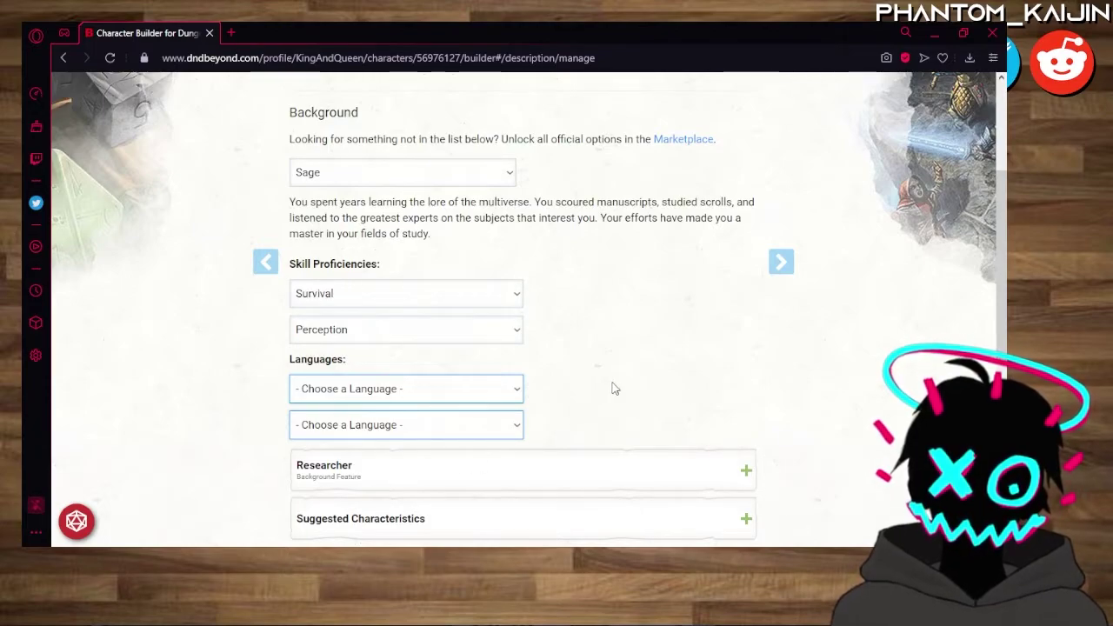
Choose Dwarvish and Infernal as the two background languages.
scroll(613, 287, "down", 2)
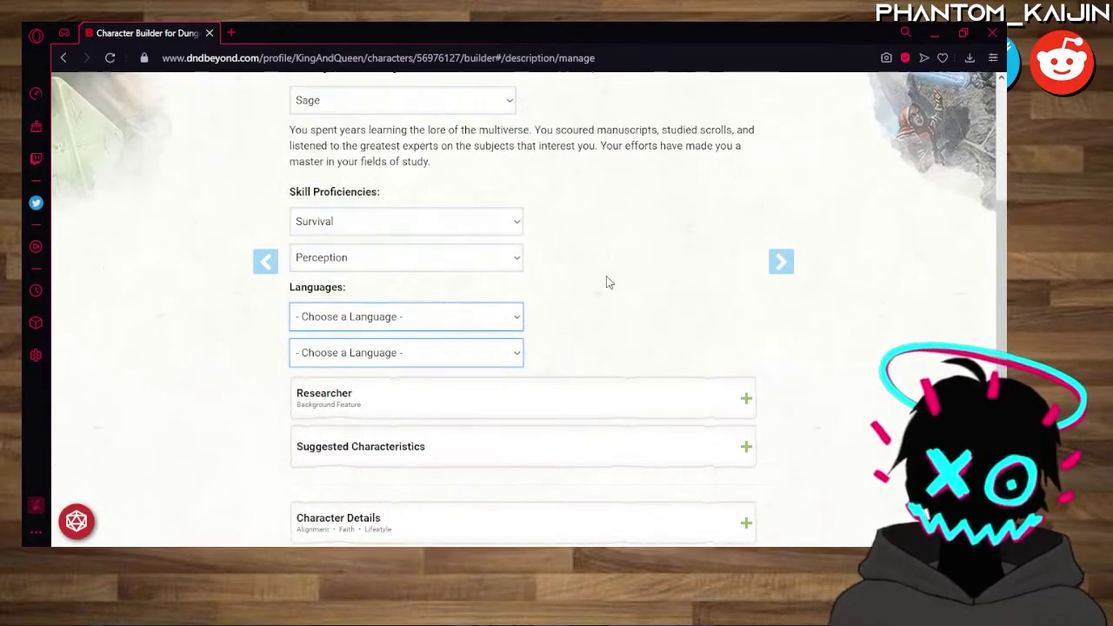
scroll(600, 304, "up", 1)
scroll(557, 328, "down", 1)
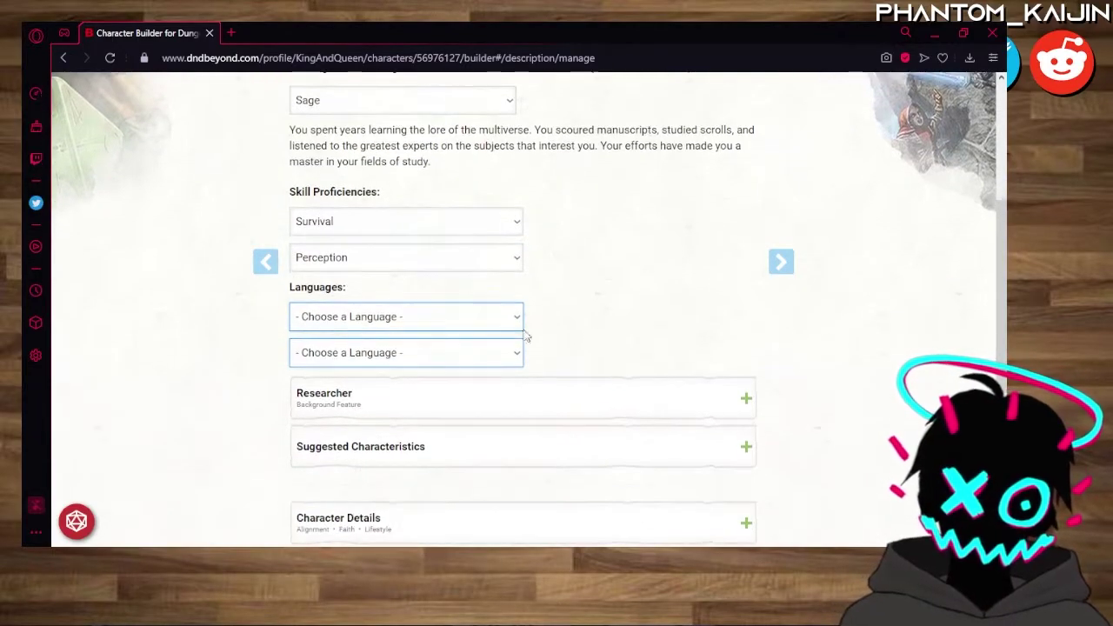
scroll(609, 318, "up", 1)
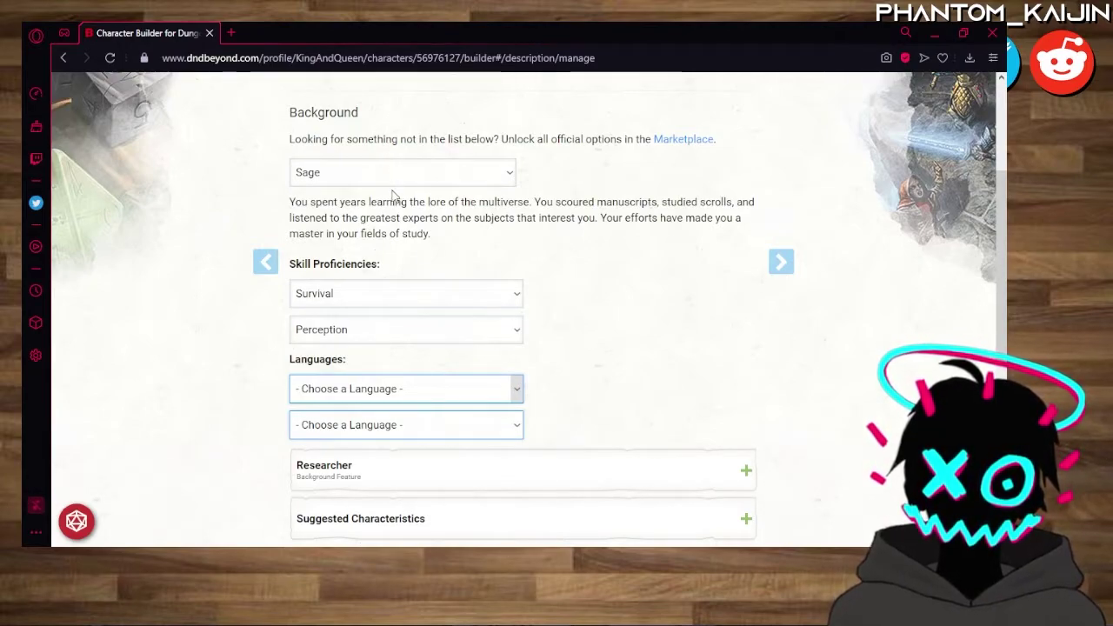
left_click(369, 211)
left_click(438, 425)
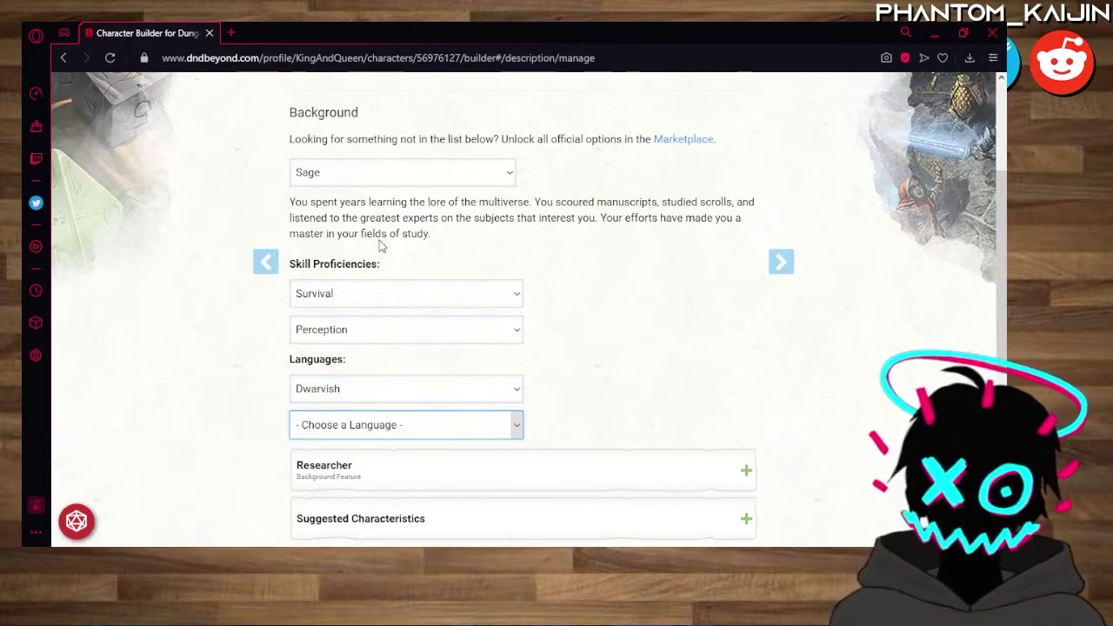
left_click(385, 337)
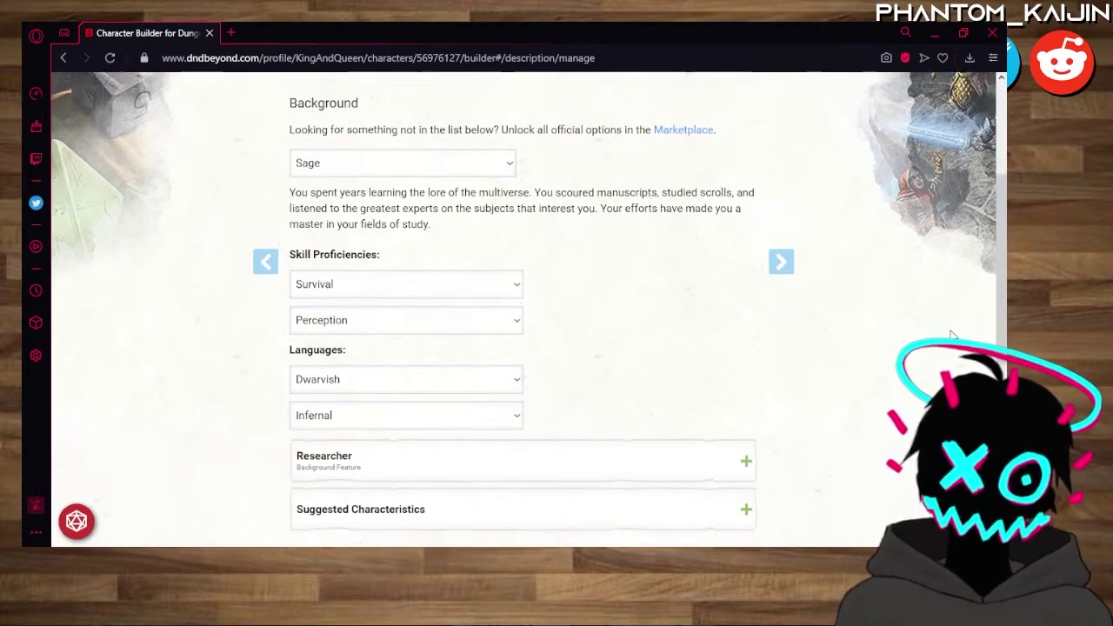
Expand the Sage background's suggested characteristics and read through the personality traits and ideals.
scroll(894, 336, "down", 3)
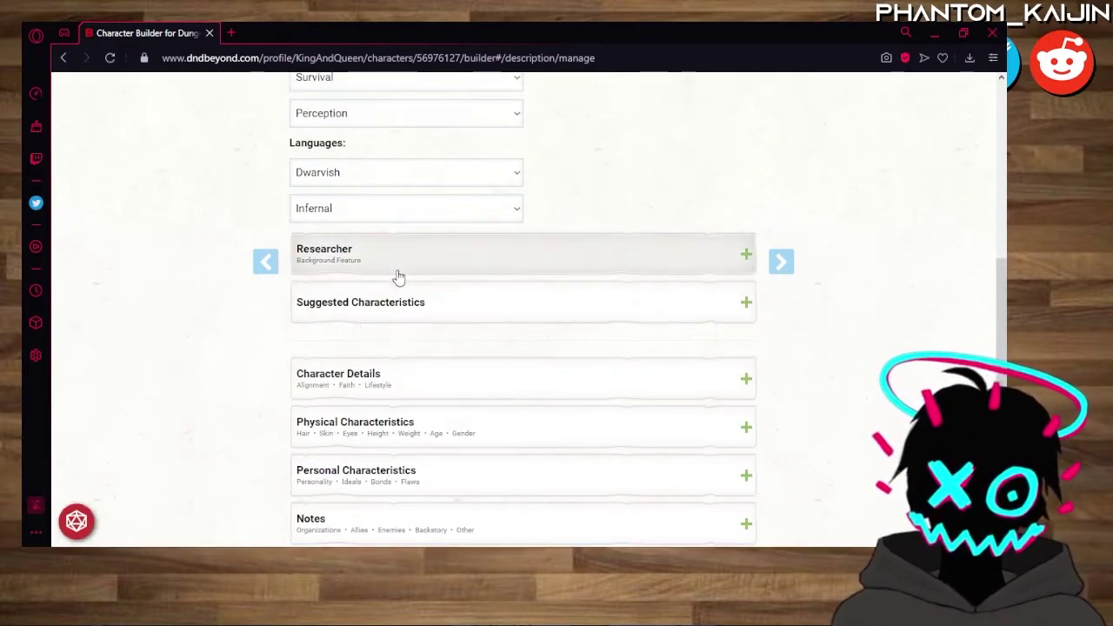
left_click(512, 305)
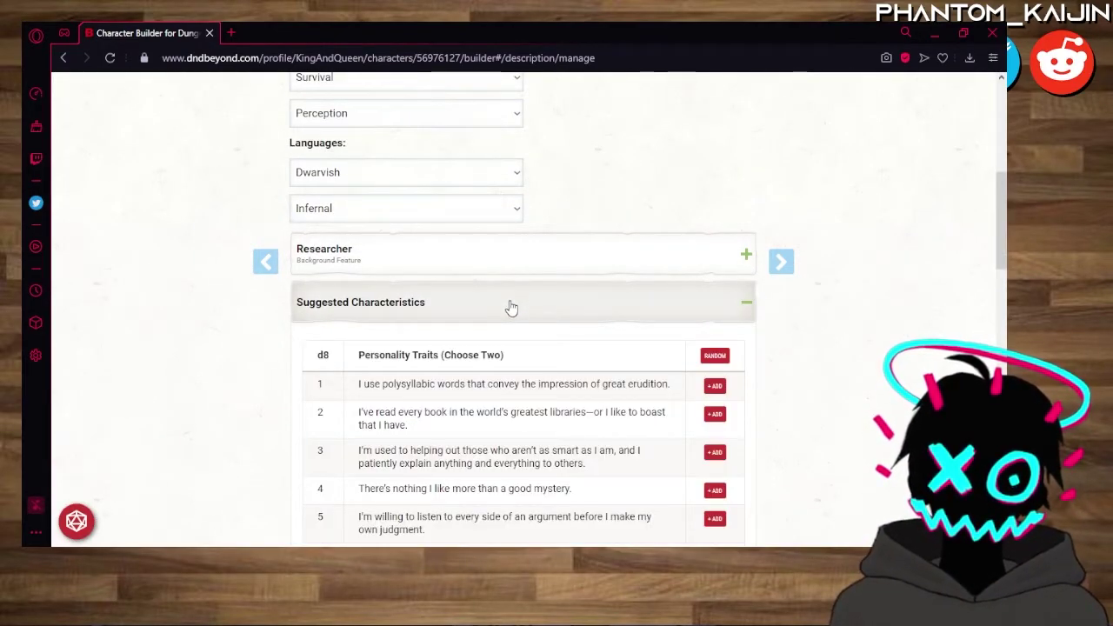
scroll(513, 304, "down", 10)
scroll(522, 296, "up", 8)
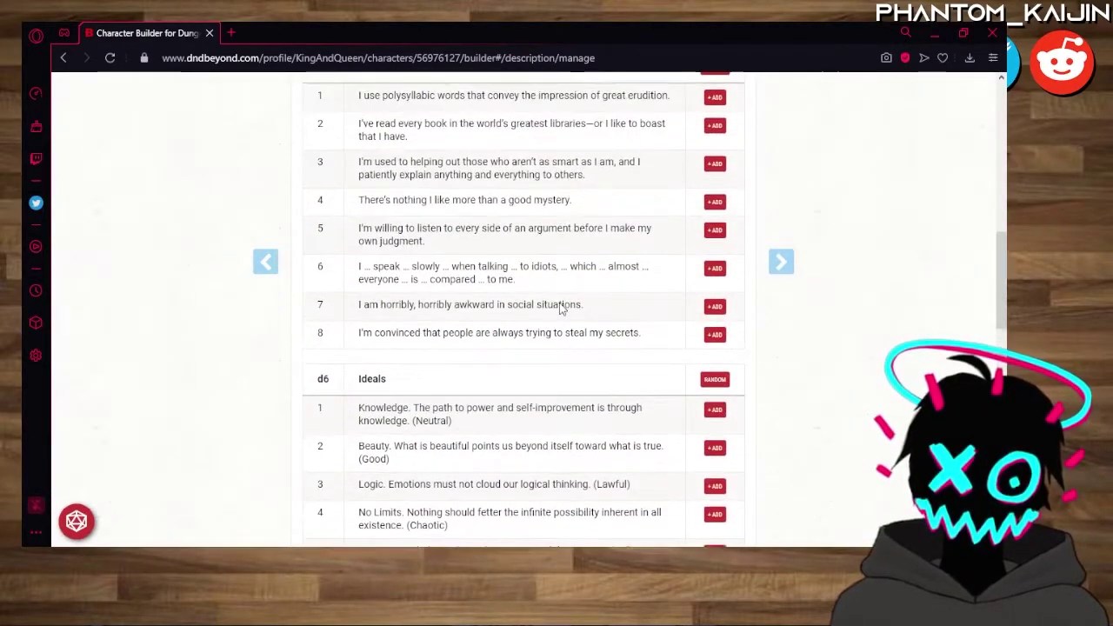
scroll(561, 309, "up", 2)
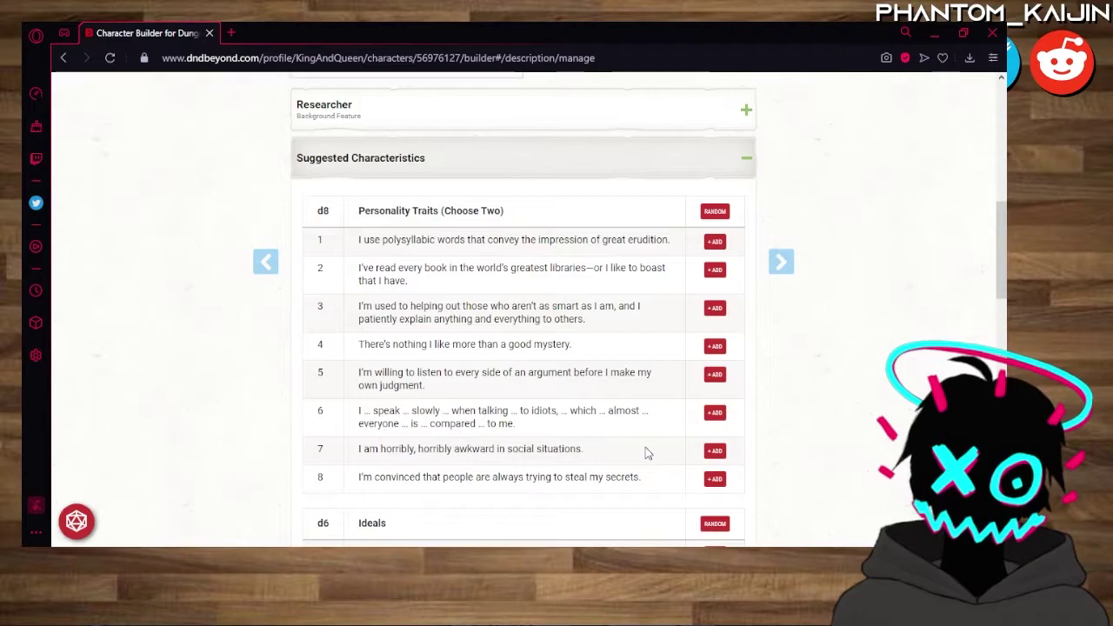
Add personality trait 7, about being horribly awkward in social situations, and ideal 6, Self-Improvement.
left_click(715, 451)
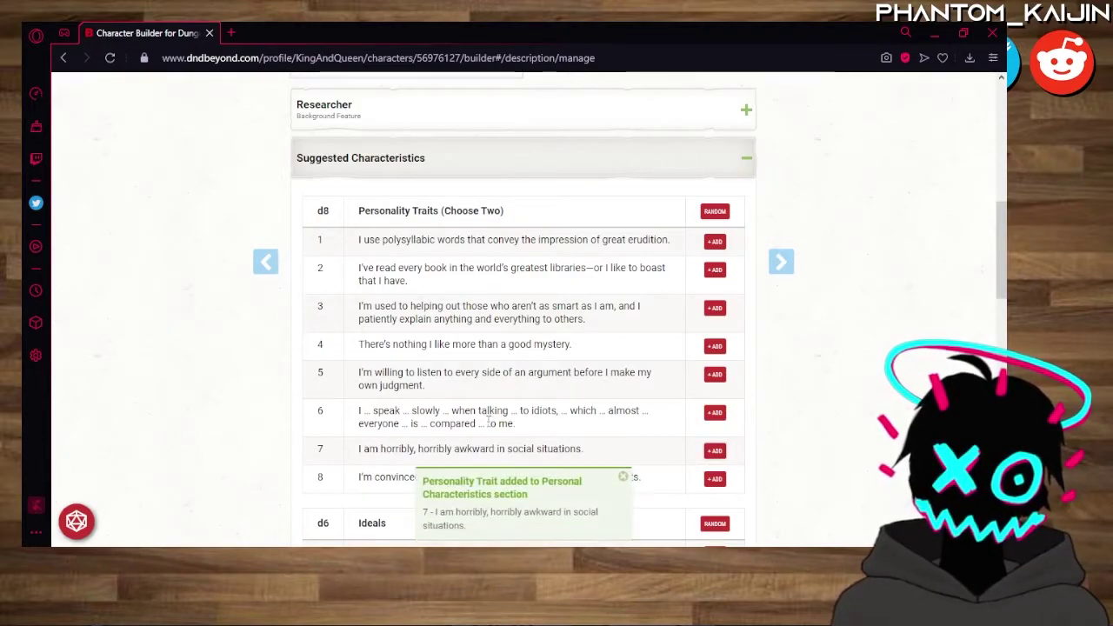
scroll(596, 391, "down", 3)
scroll(597, 391, "down", 1)
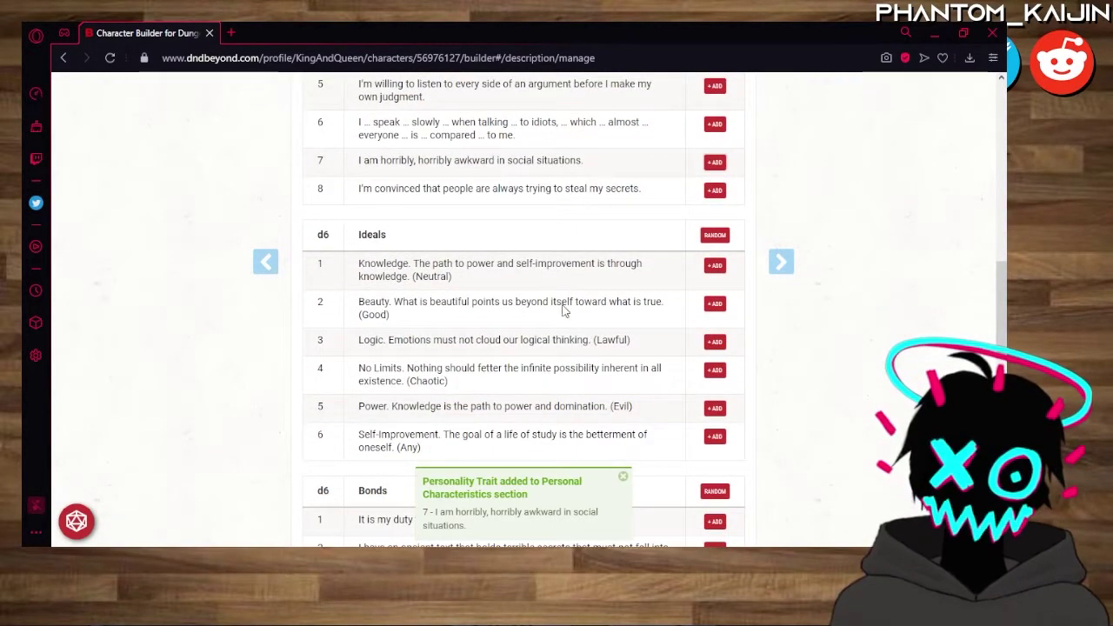
scroll(592, 365, "down", 1)
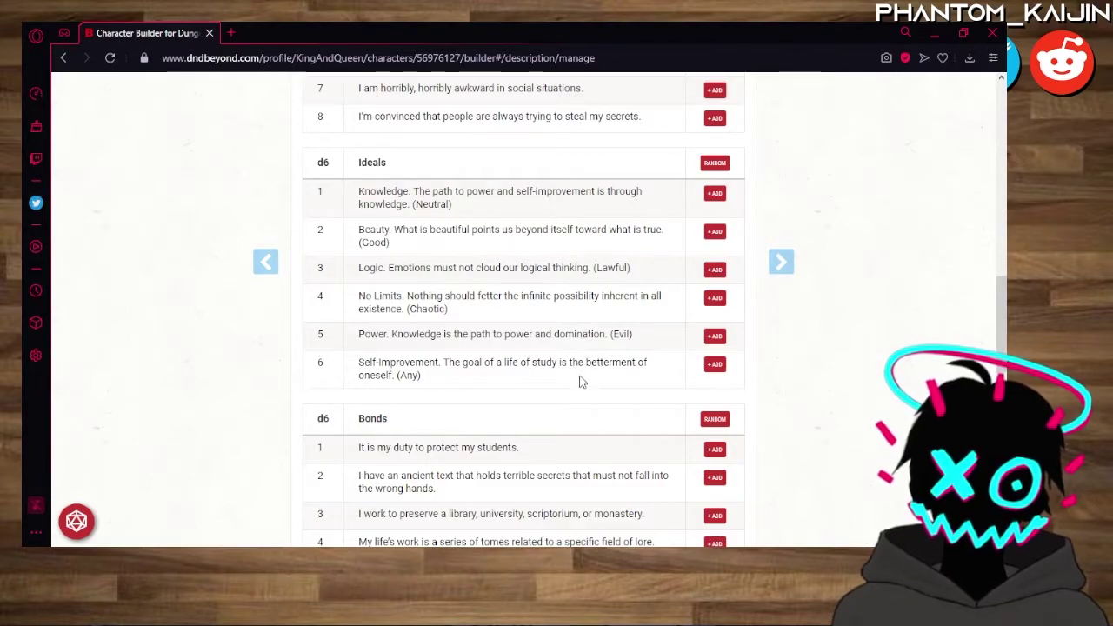
left_click(715, 364)
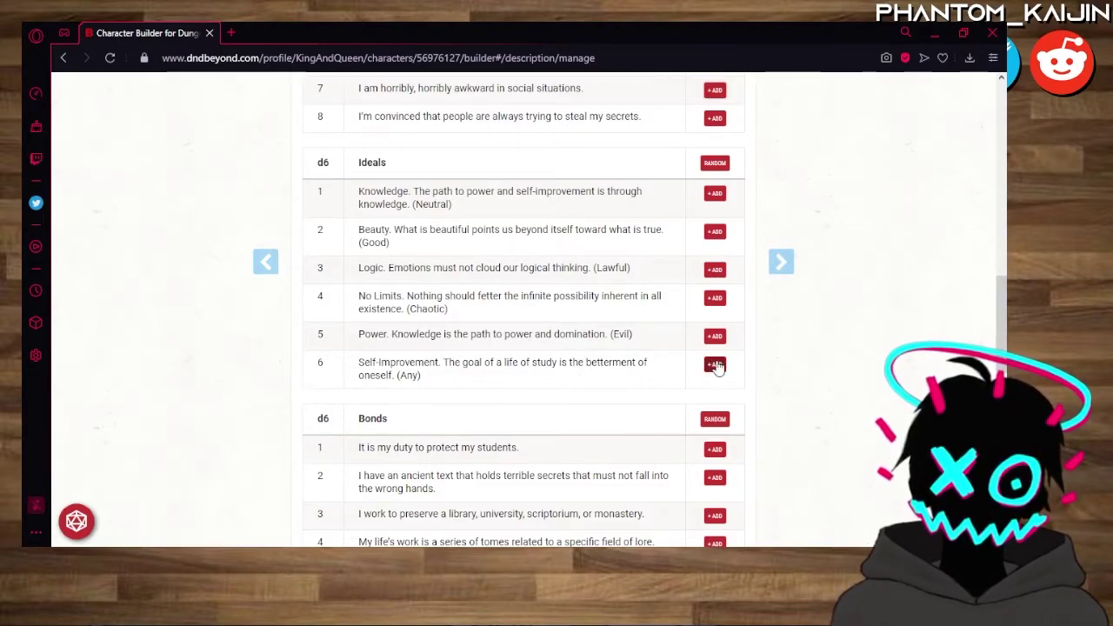
Add bond 3 about preserving a library, university, scriptorium, or monastery, plus flaws 3 and 5.
scroll(493, 348, "down", 3)
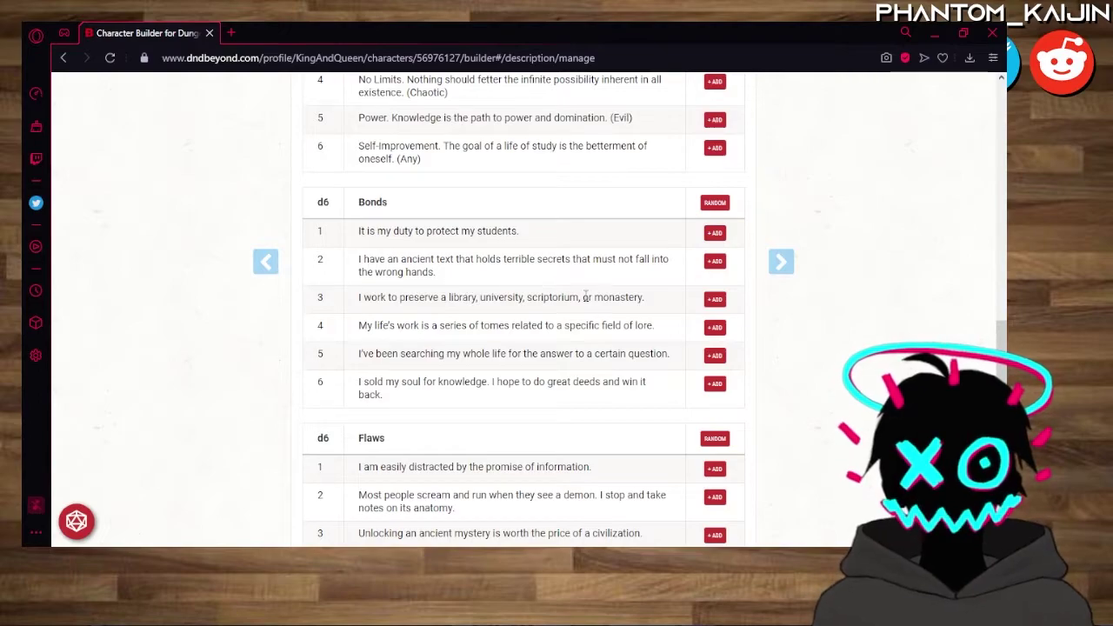
left_click(712, 304)
scroll(839, 370, "down", 3)
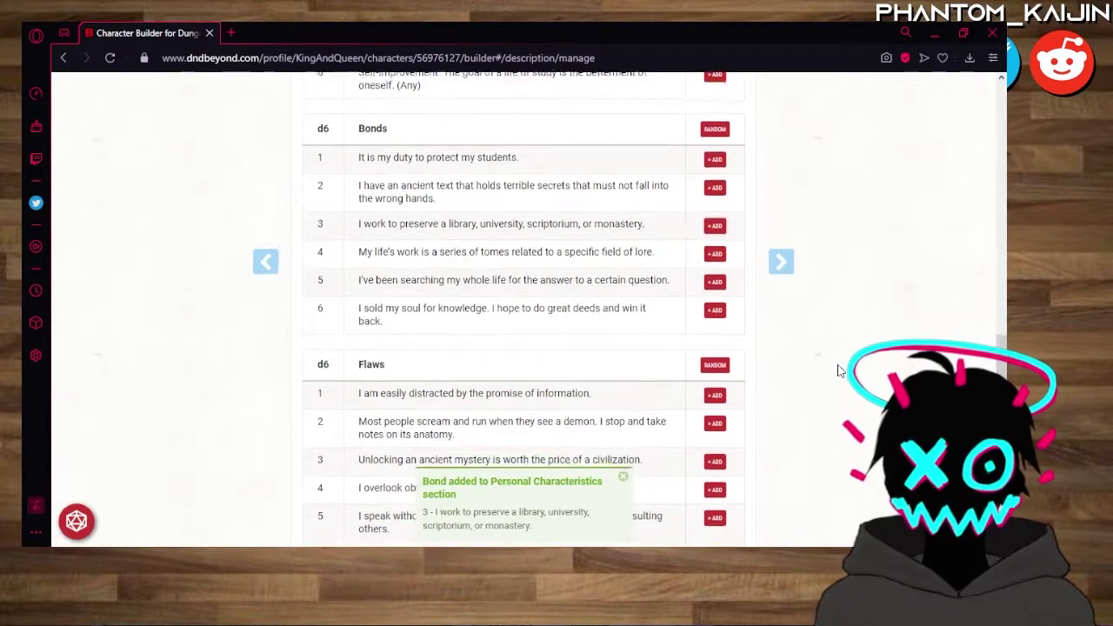
scroll(839, 369, "down", 1)
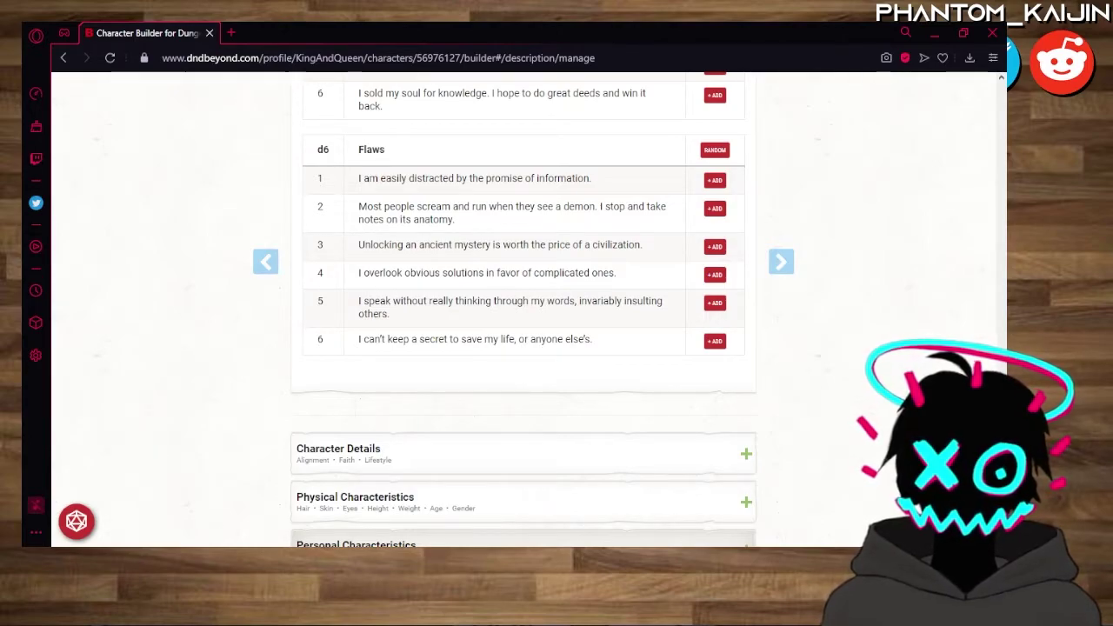
left_click(715, 247)
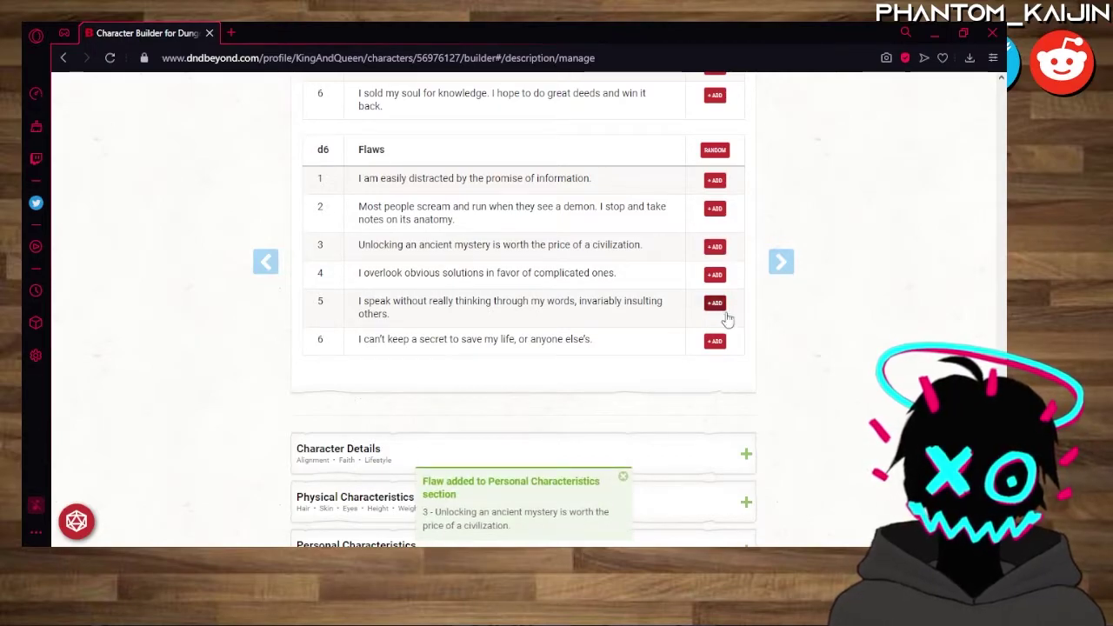
left_click(717, 306)
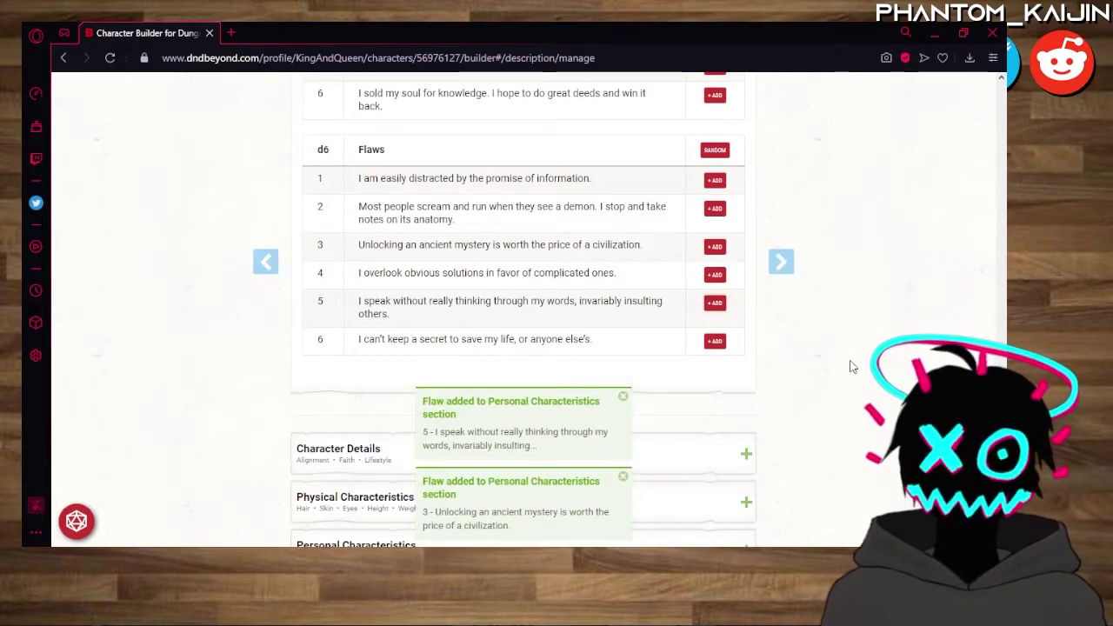
Set the character's alignment to Chaotic Good in Character Details.
scroll(826, 330, "down", 2)
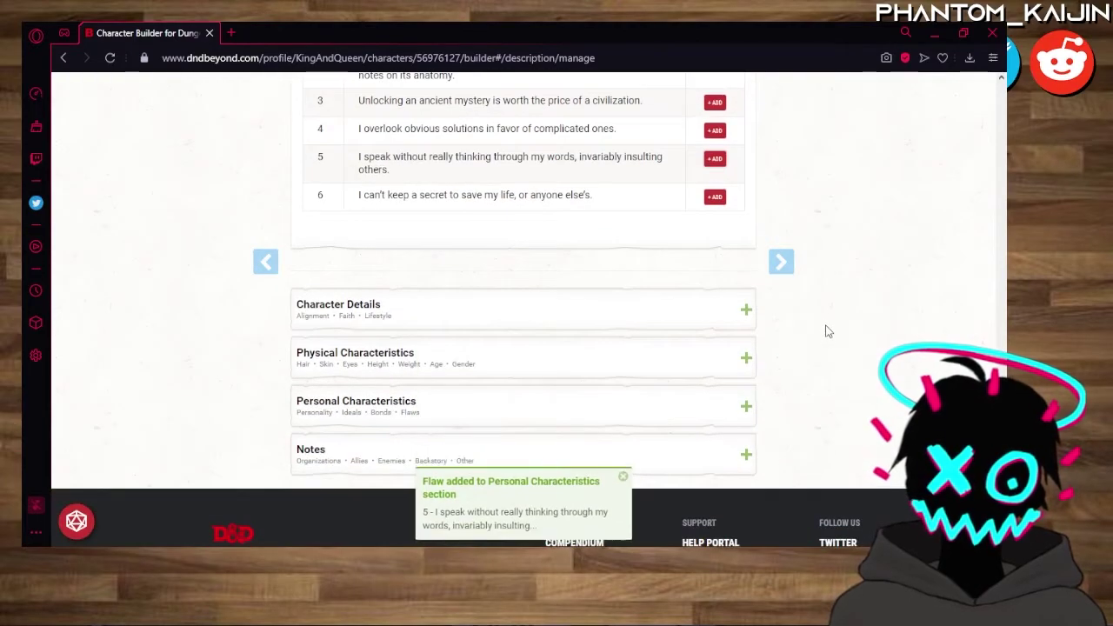
left_click(526, 310)
scroll(317, 256, "down", 3)
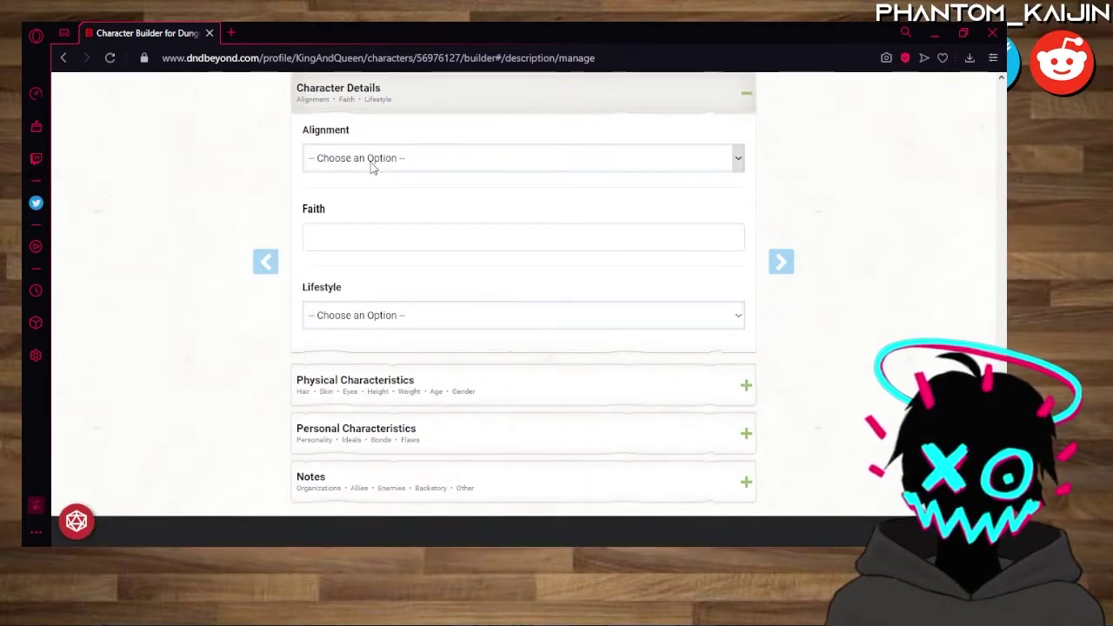
left_click(400, 213)
left_click(420, 418)
left_click(410, 432)
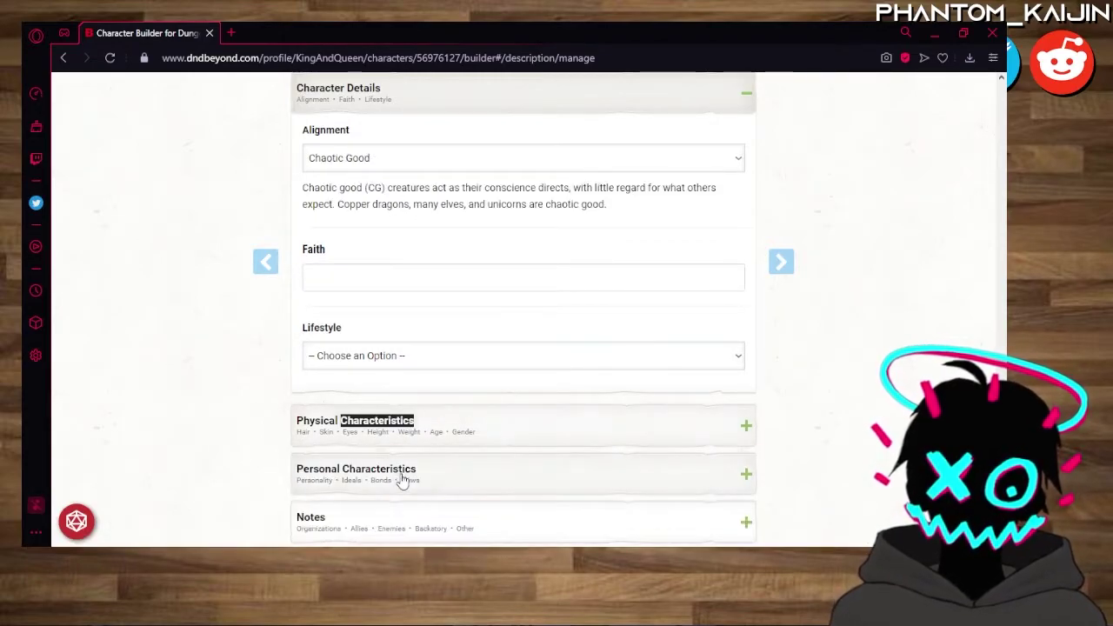
Remove the flaw "Unlocking an ancient mystery is worth the price of a civilization." from the Personal Characteristics.
left_click(405, 479)
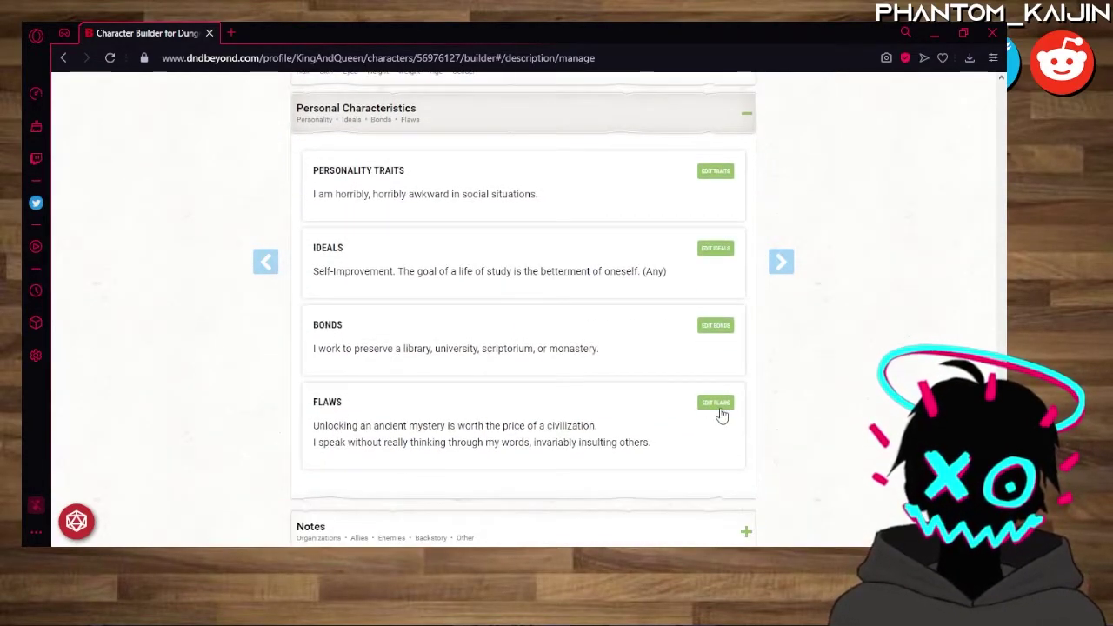
left_click(717, 403)
left_click_drag(682, 236, 375, 224)
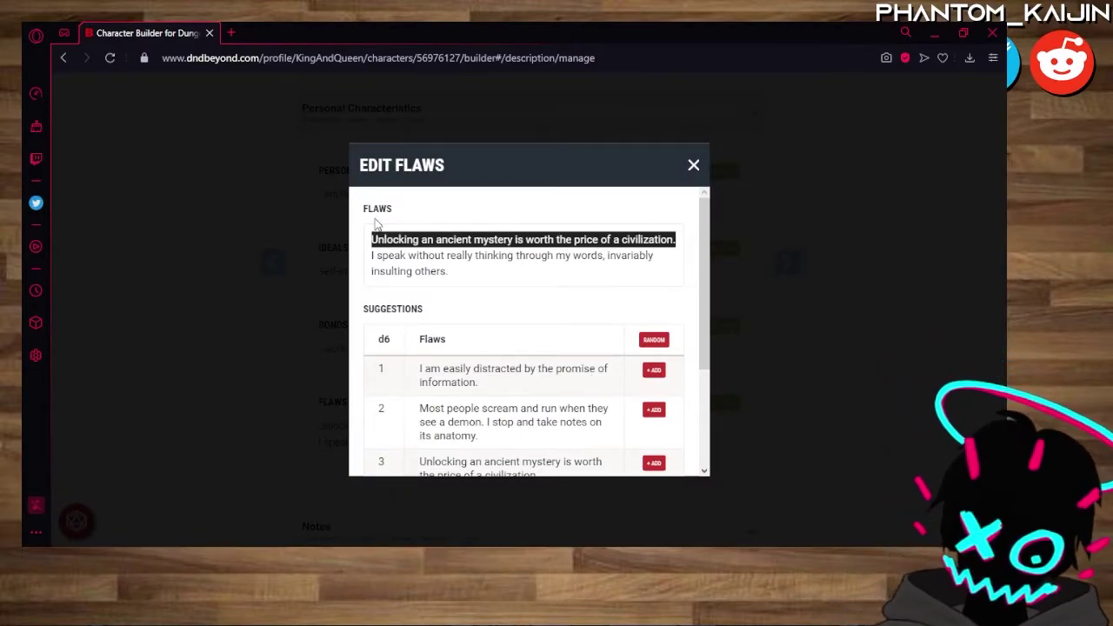
key("BackSpace")
key("BackSpace")
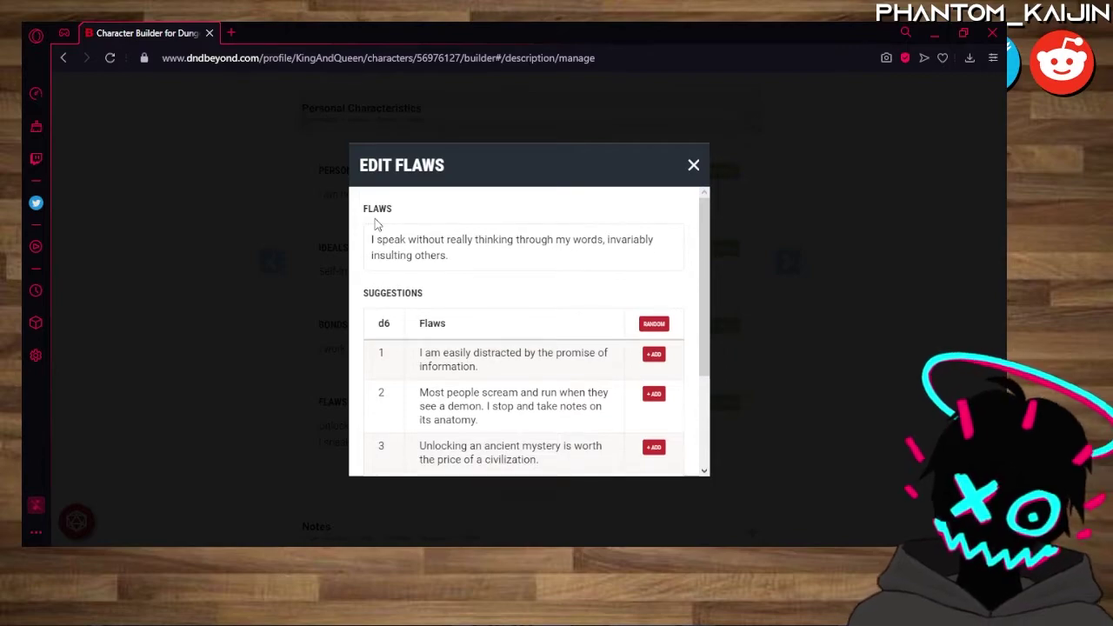
left_click(694, 165)
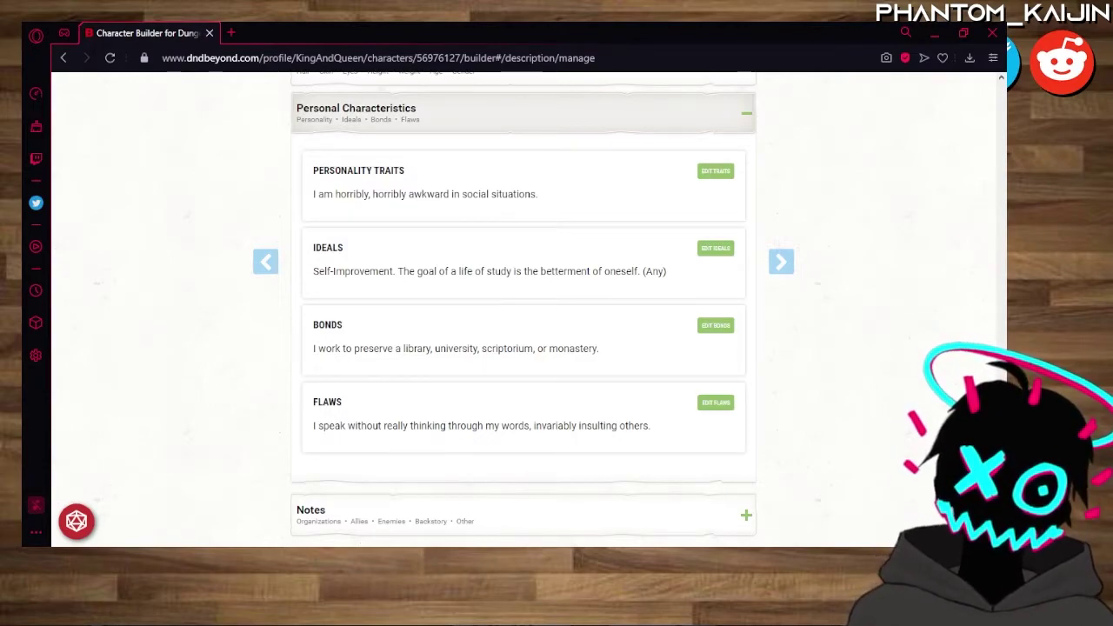
Collapse Personal Characteristics and examine which fields Physical Characteristics offers, from hair to gender.
scroll(658, 385, "down", 2)
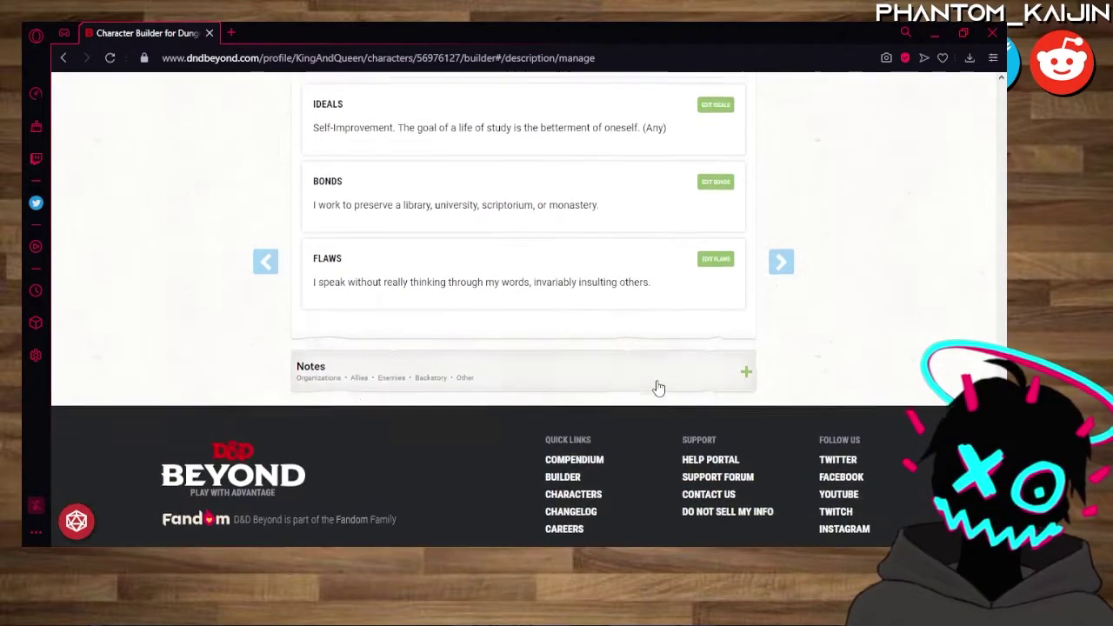
scroll(512, 381, "up", 3)
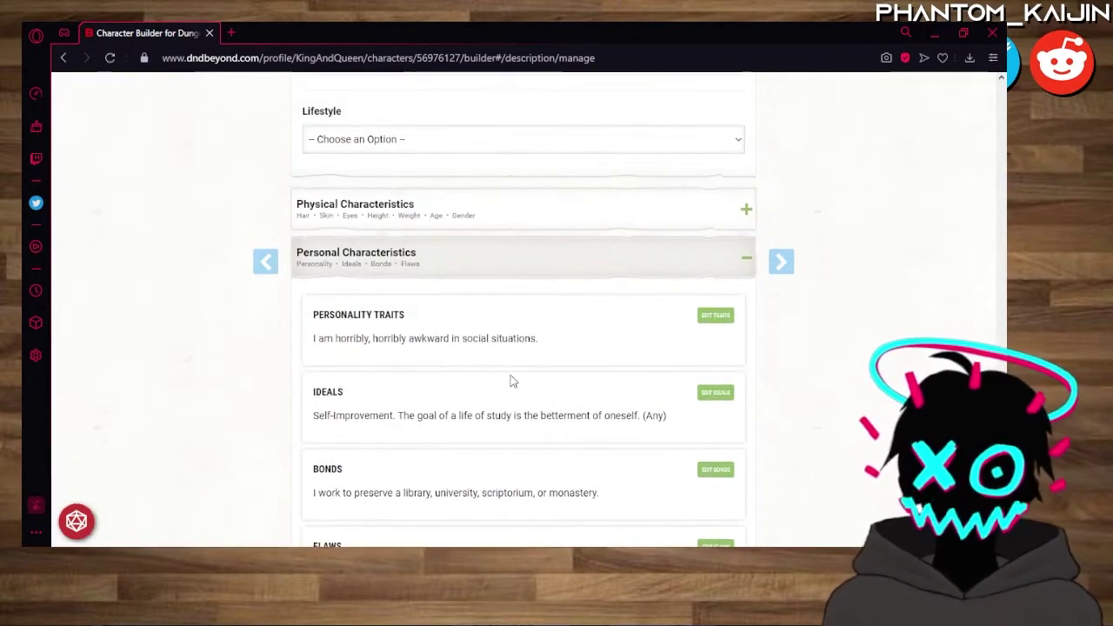
left_click(438, 269)
left_click(459, 223)
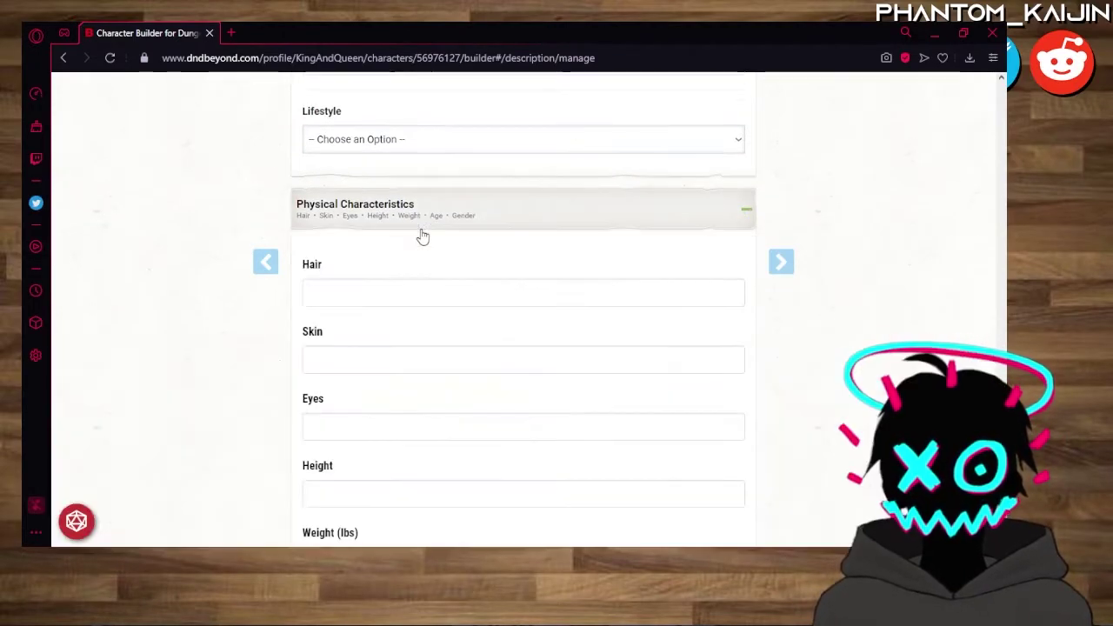
scroll(426, 252, "down", 2)
scroll(426, 252, "down", 2)
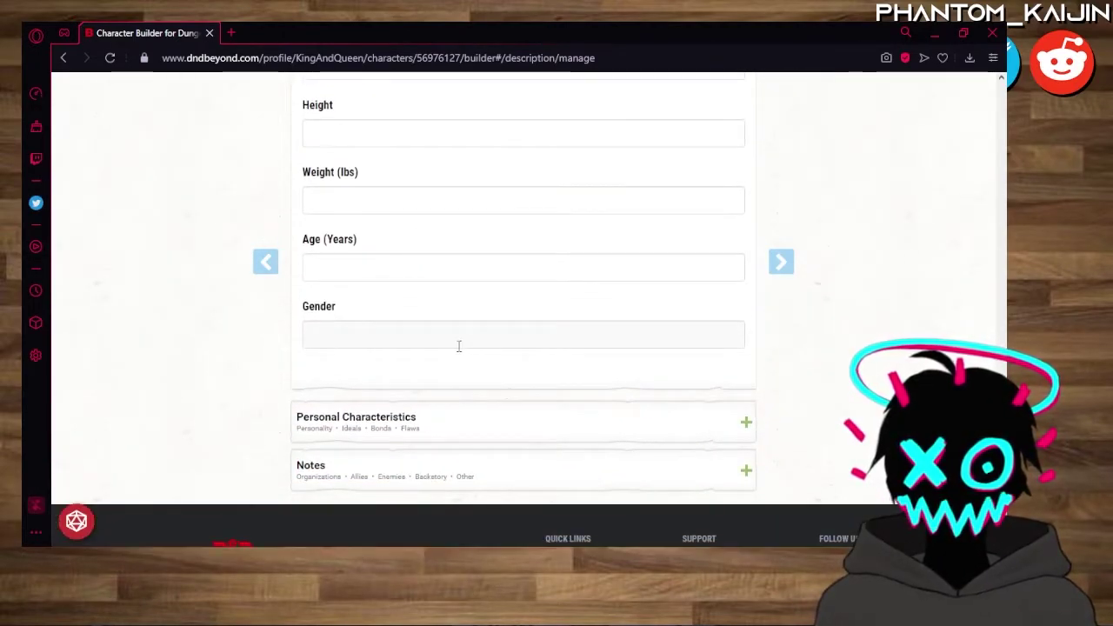
scroll(457, 345, "up", 4)
left_click(415, 234)
Set the character's lifestyle to Squalid (1SP) and collapse Character Details.
scroll(224, 298, "up", 2)
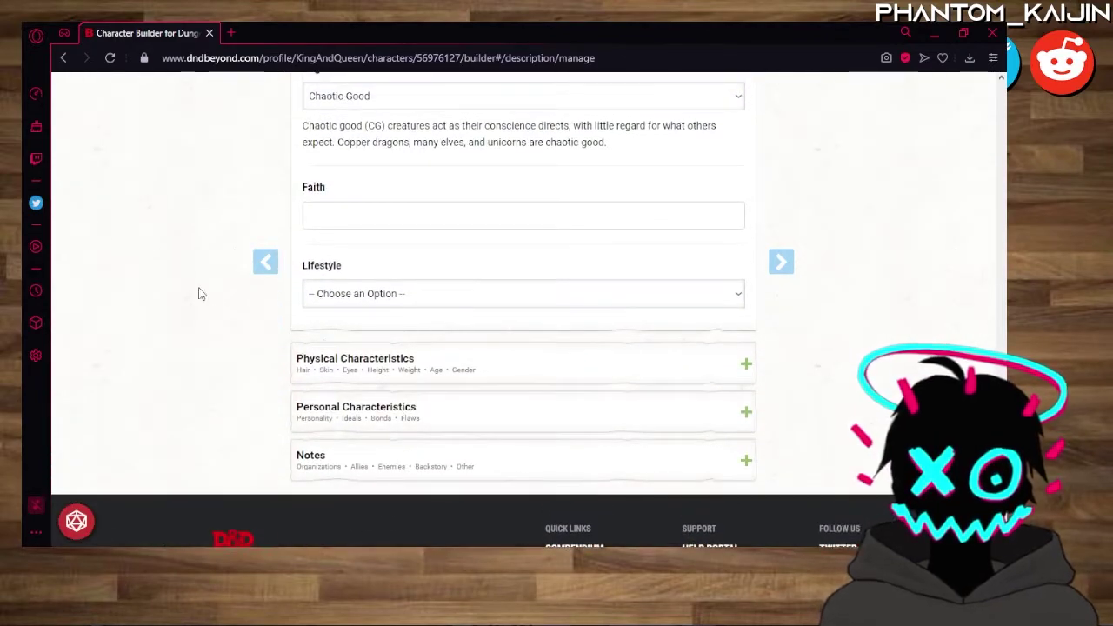
scroll(491, 435, "up", 2)
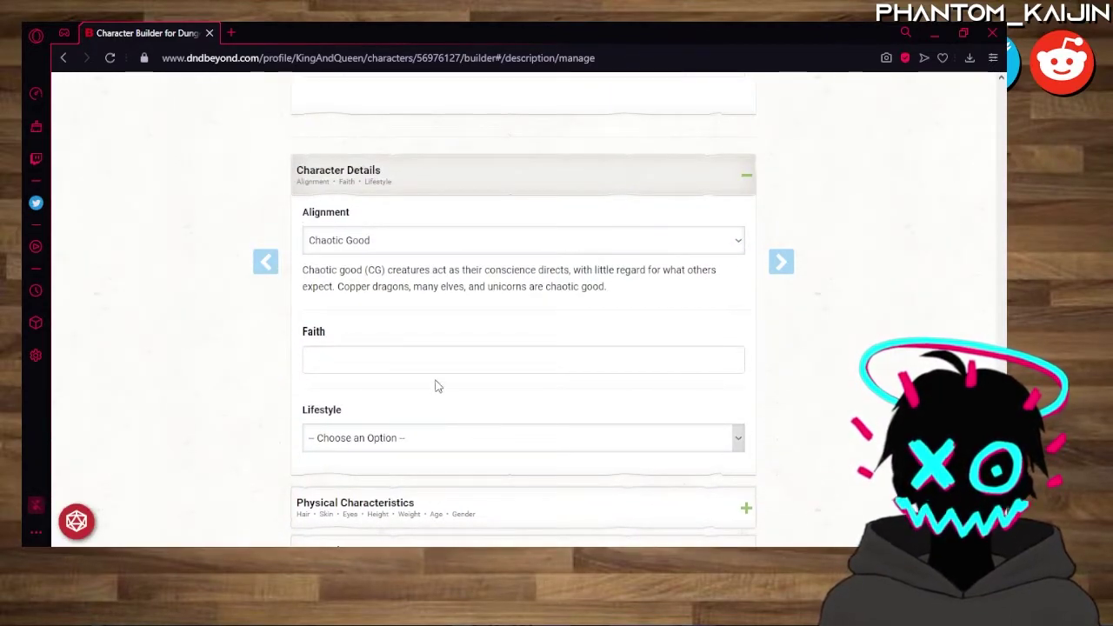
left_click(412, 356)
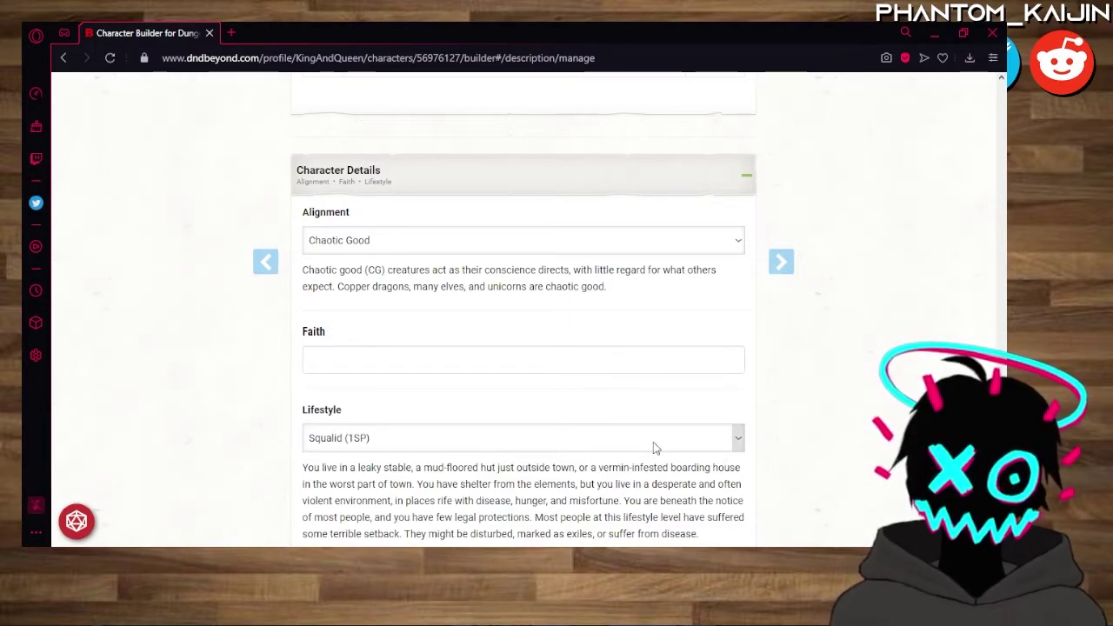
left_click(385, 181)
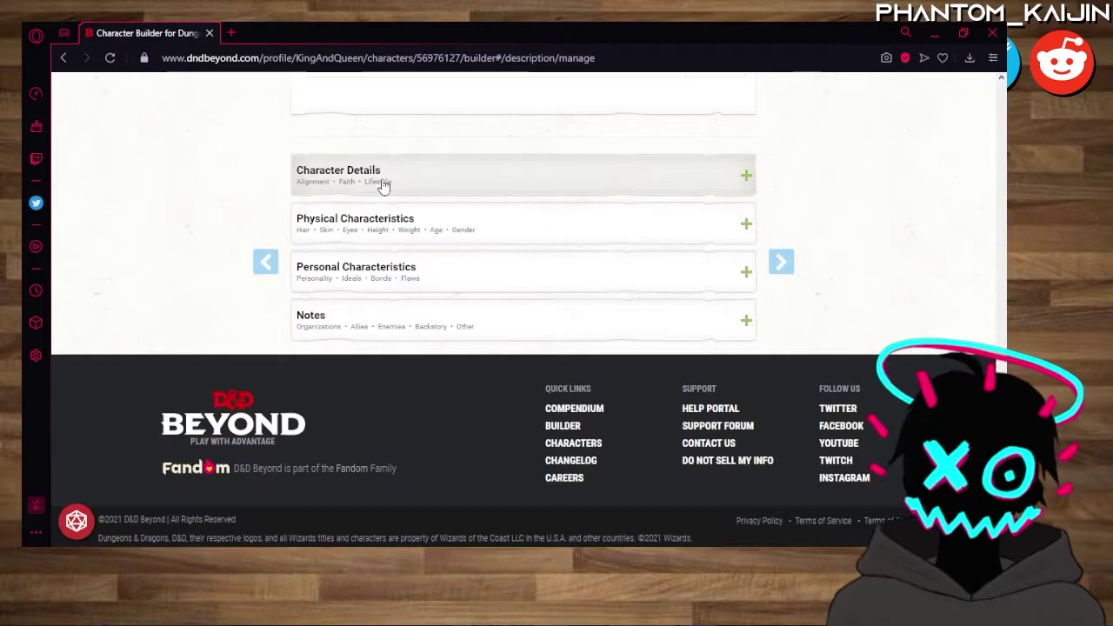
Check which categories the Notes section offers and collapse it again.
left_click(395, 315)
scroll(417, 365, "down", 2)
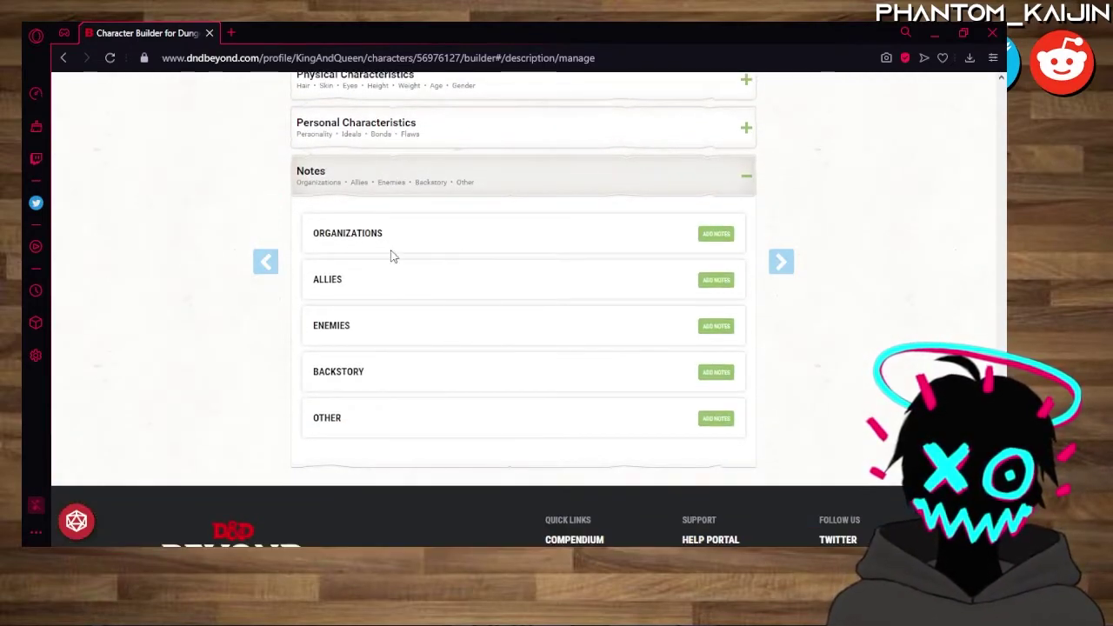
left_click(381, 193)
Collapse the Sage background's suggested characteristics and advance to the Equipment stage.
scroll(556, 264, "up", 3)
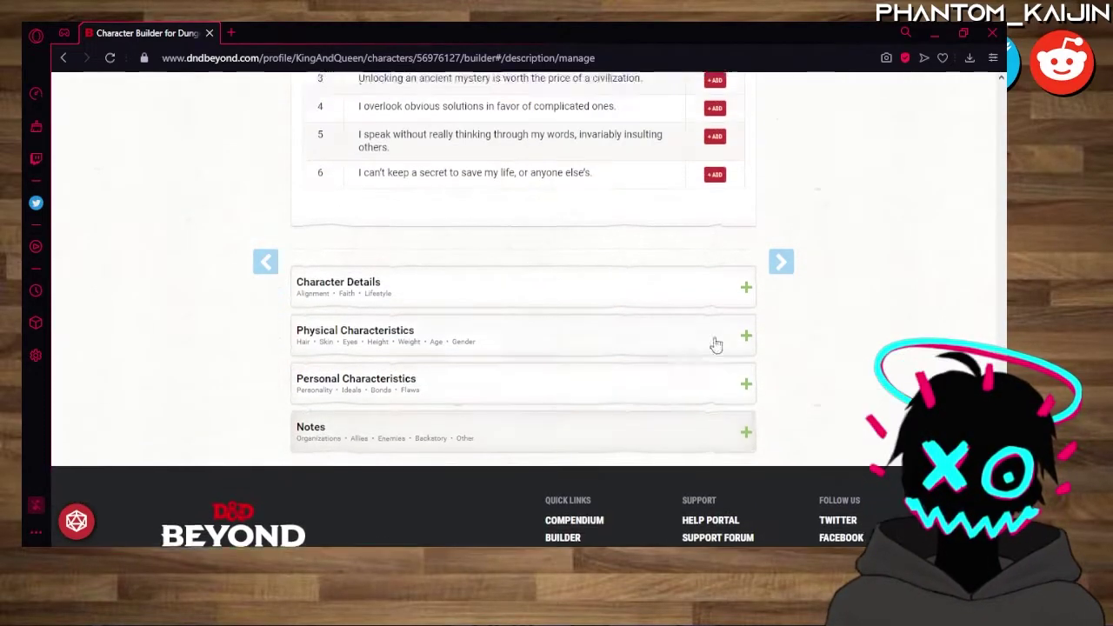
scroll(635, 279, "up", 15)
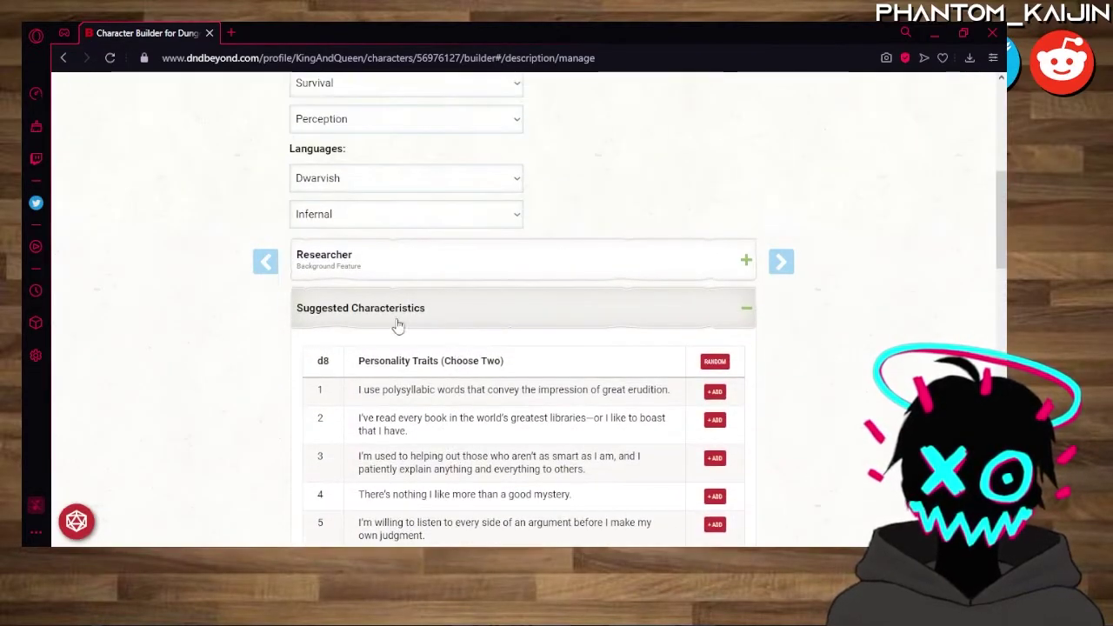
left_click(377, 321)
scroll(797, 383, "up", 5)
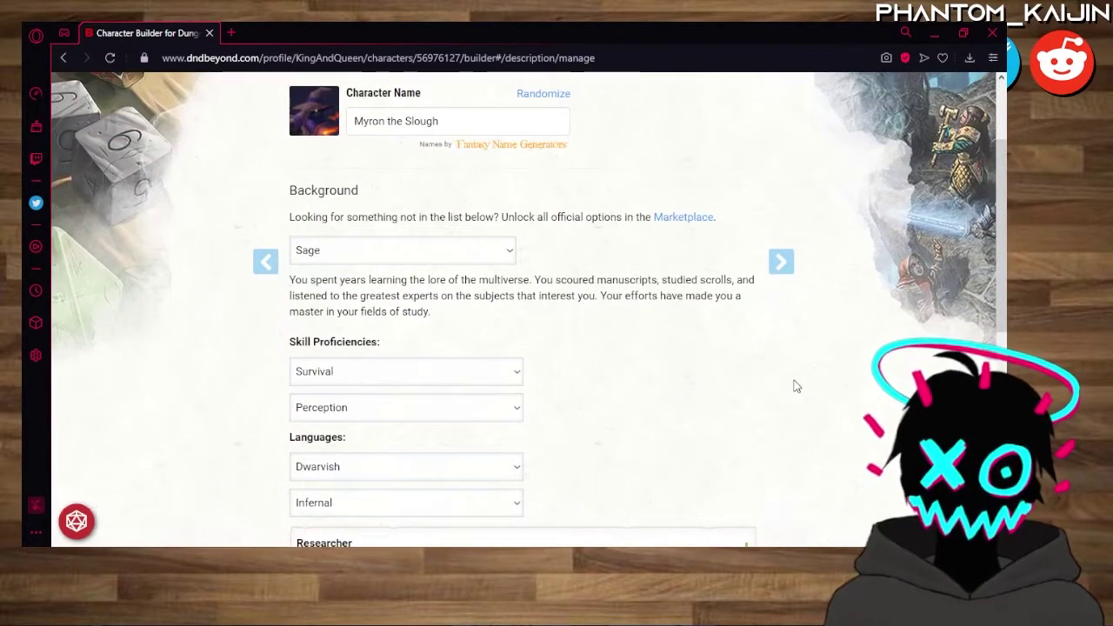
left_click(780, 263)
Choose starting equipment instead of gold, taking a quarterstaff, an arcane focus of type Staff and a scholar's pack.
left_click(501, 318)
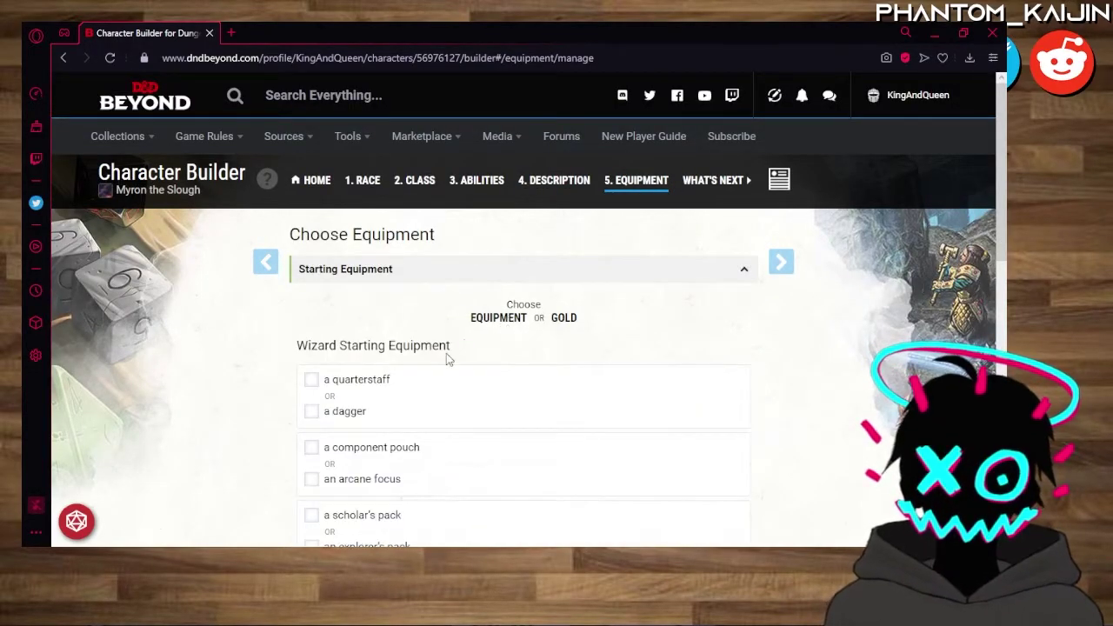
scroll(391, 339, "down", 2)
left_click(313, 237)
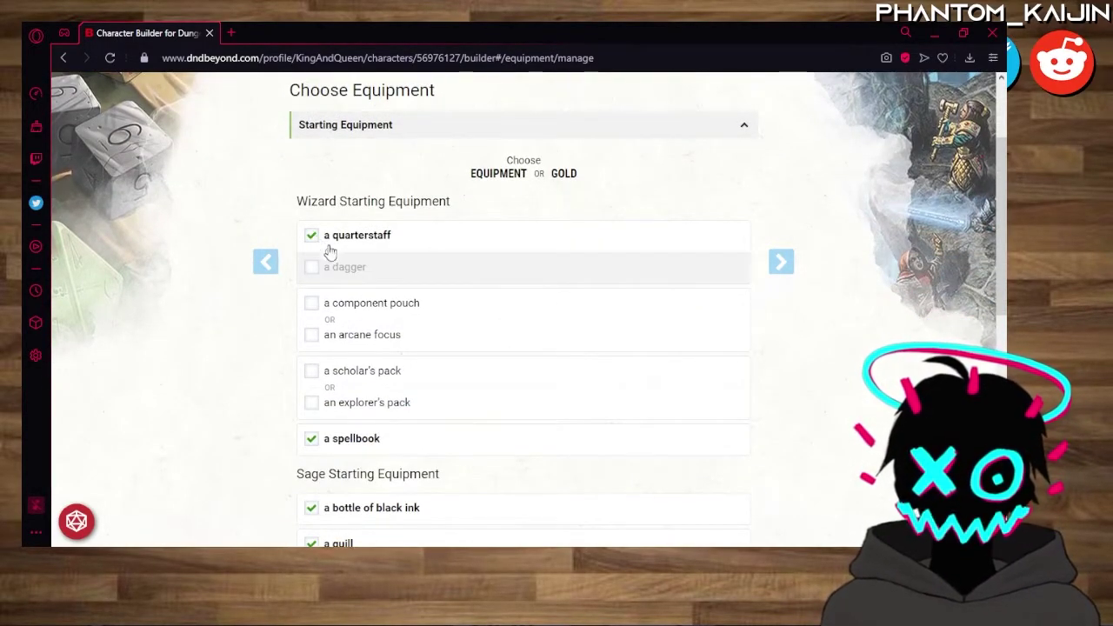
left_click(312, 336)
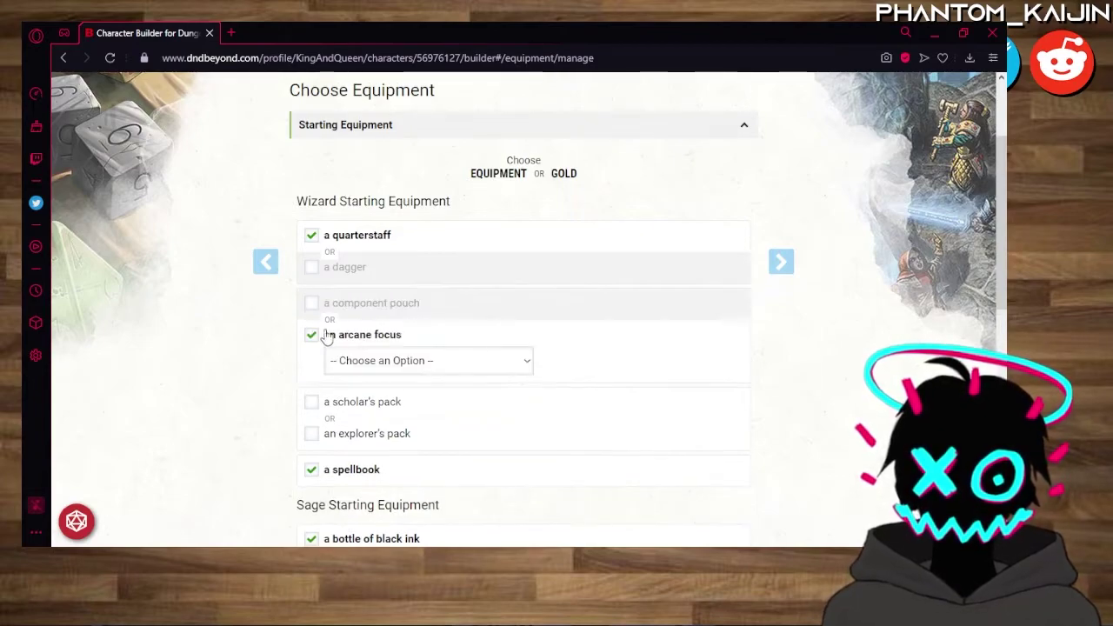
left_click(484, 374)
left_click(484, 374)
left_click(328, 346)
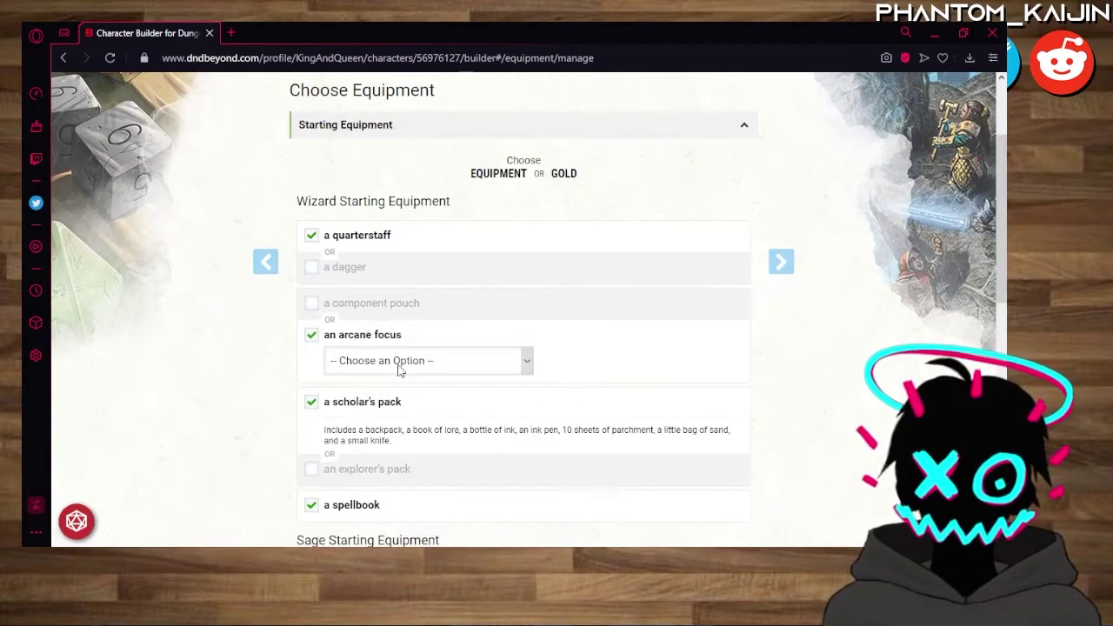
left_click(400, 446)
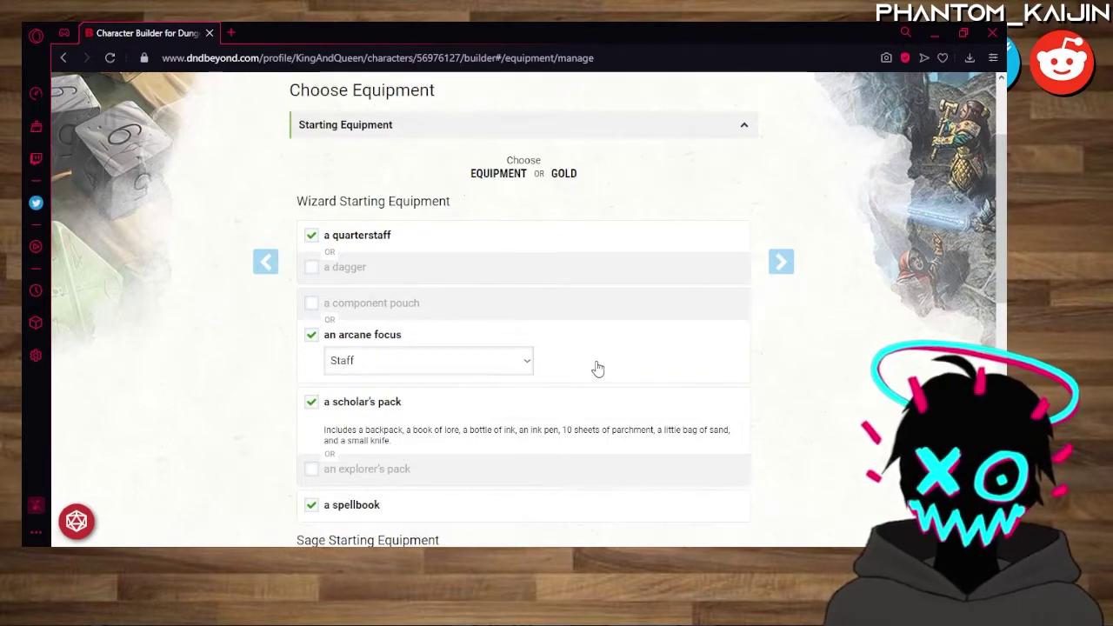
Switch the starting weapon to a dagger and the pack to an explorer's pack.
left_click(312, 267)
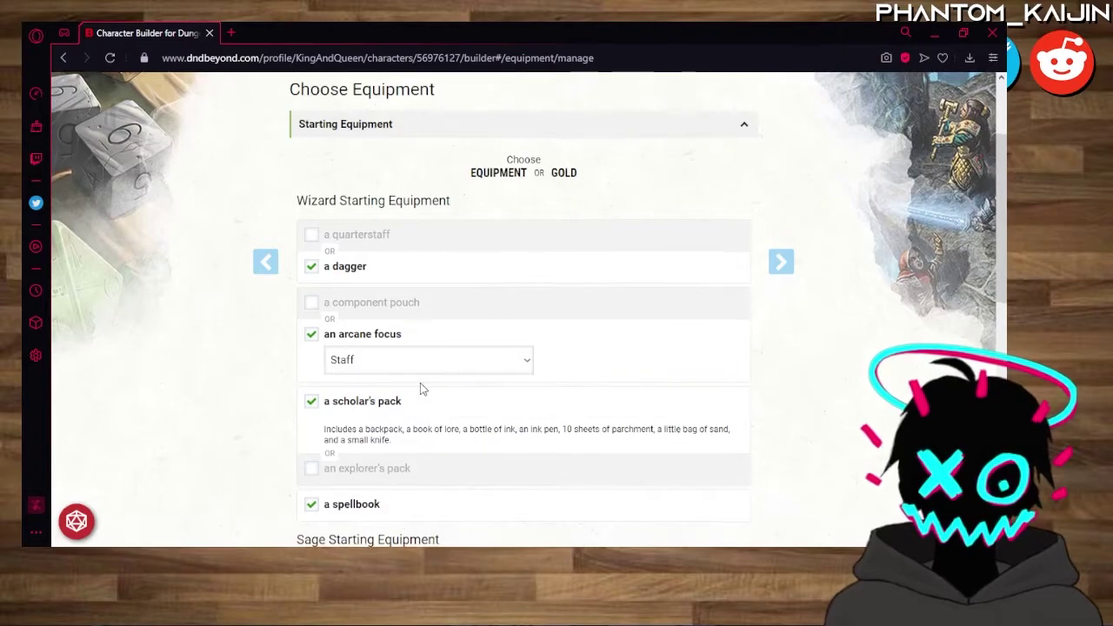
scroll(422, 387, "down", 1)
left_click(312, 402)
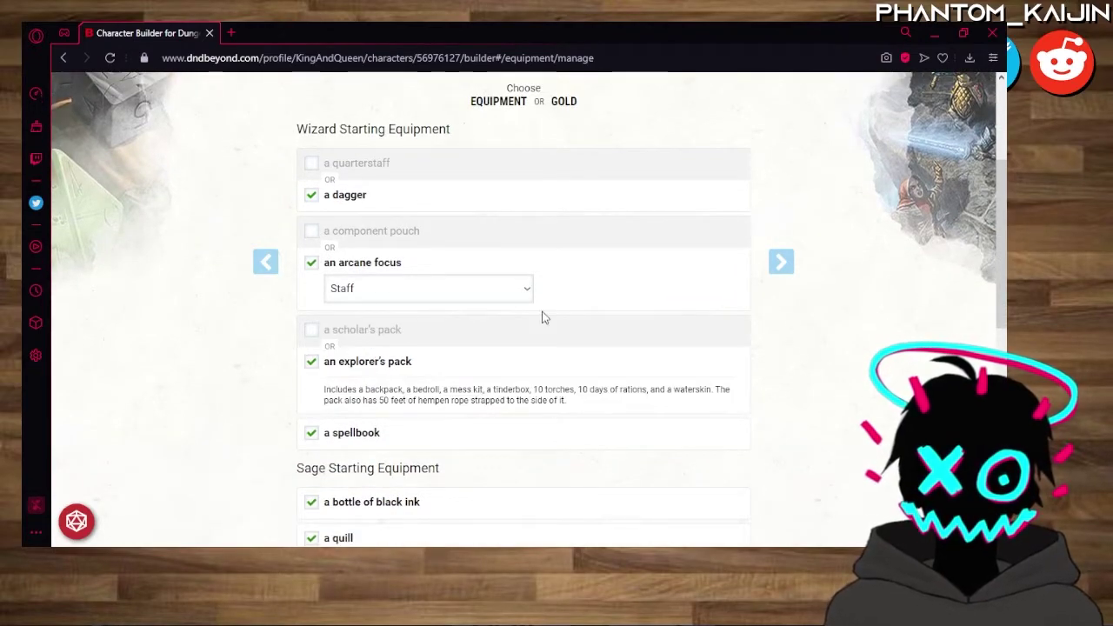
Add the selected Wizard and Sage starting equipment to the character's inventory.
scroll(527, 328, "down", 2)
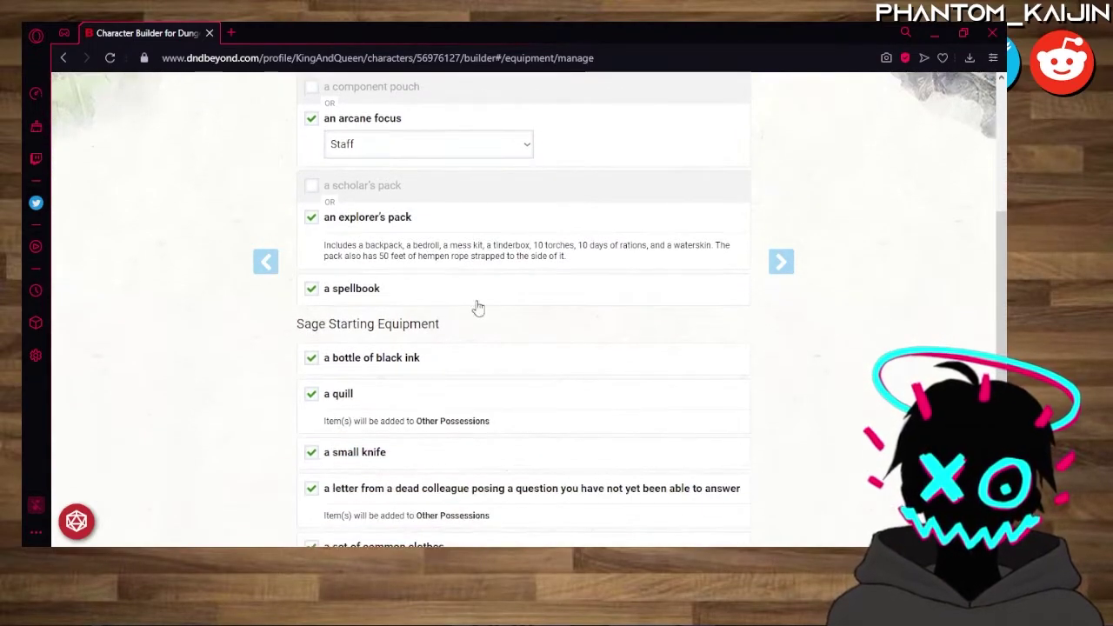
scroll(468, 328, "down", 4)
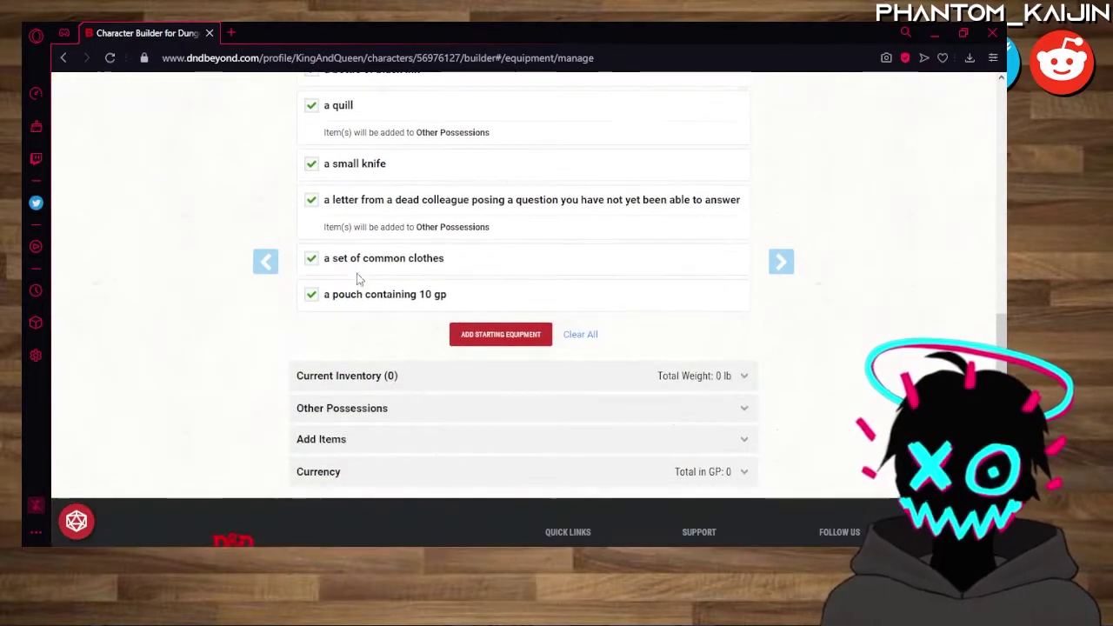
left_click(496, 339)
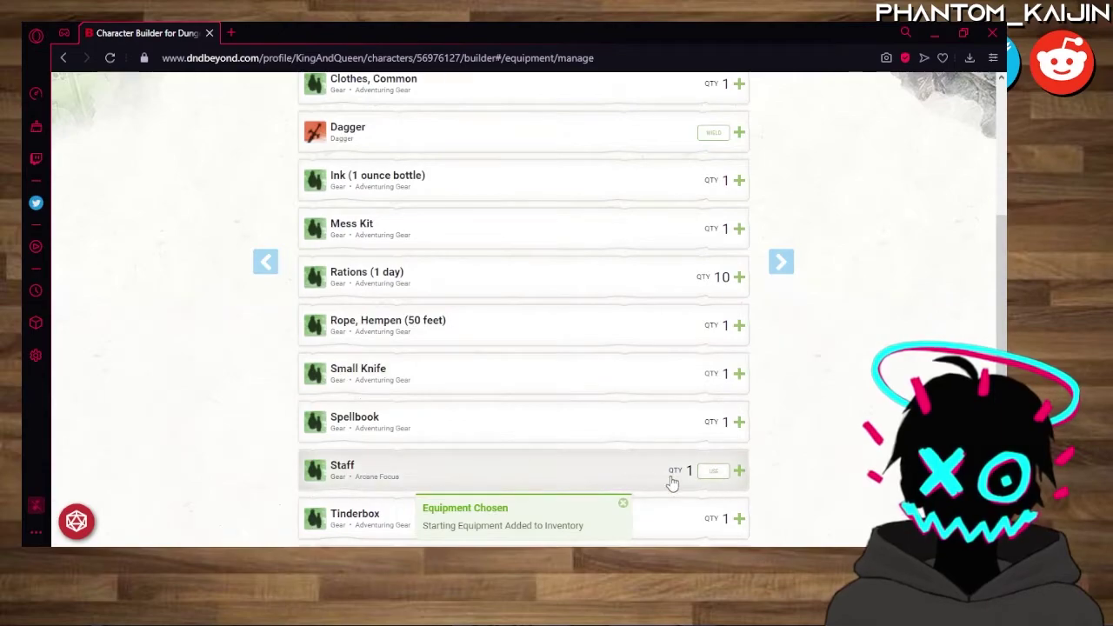
left_click(692, 477)
Advance past the Equipment stage and open Myron the Slough's finished character sheet.
left_click(781, 262)
left_click(474, 287)
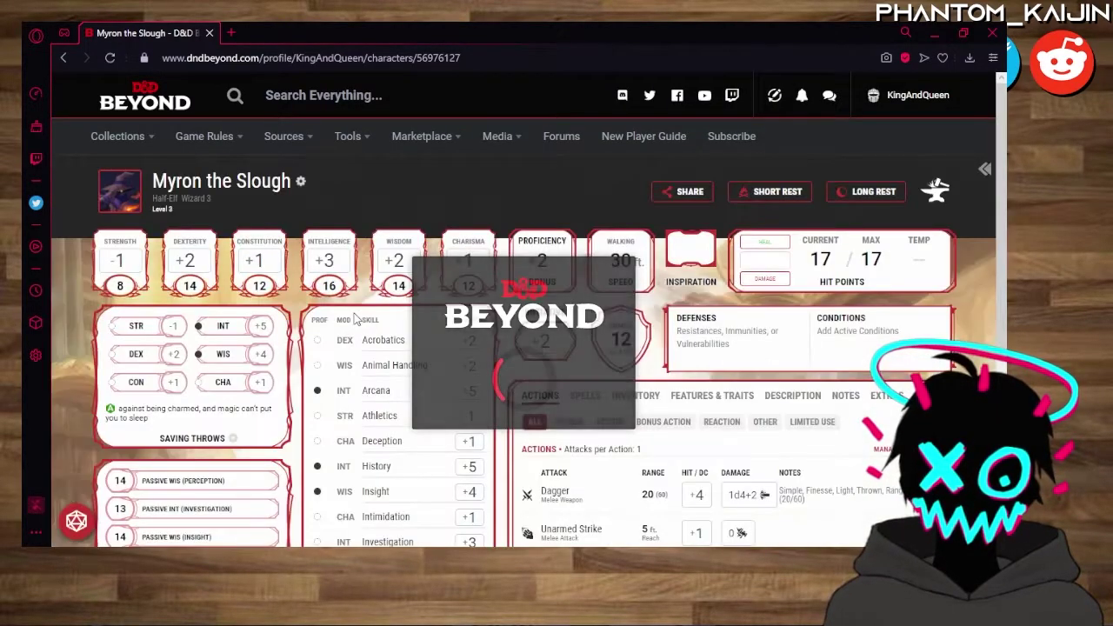
left_click(986, 169)
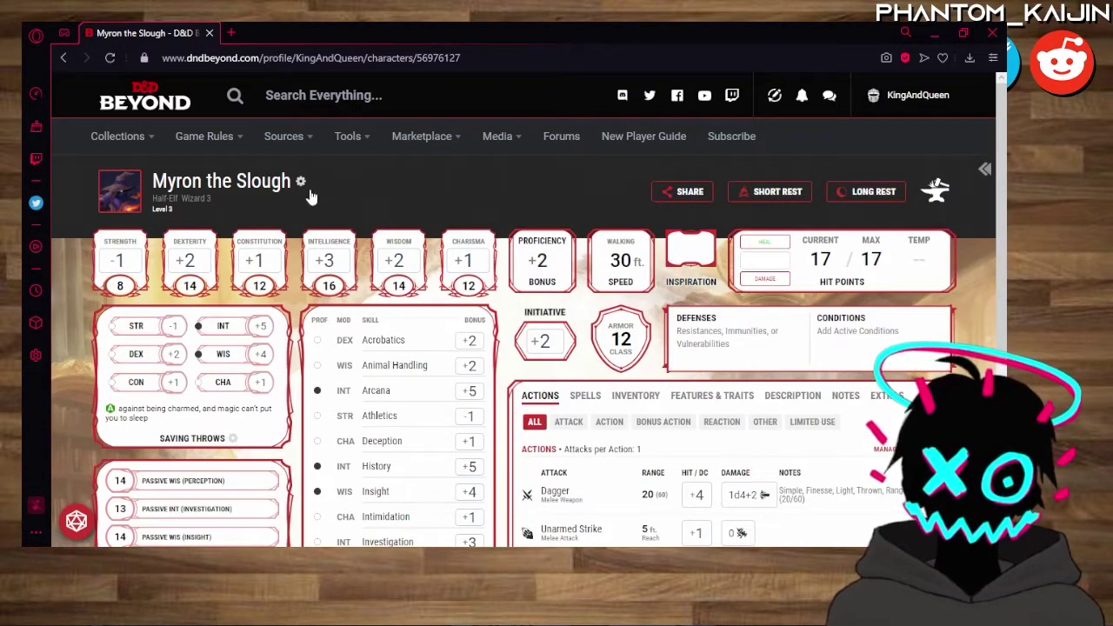
Open the character's settings and turn on Underdark Mode for the sheet.
left_click(301, 181)
scroll(830, 279, "down", 3)
left_click(951, 293)
Change the portrait frame to Animated Stardust.
scroll(853, 361, "down", 2)
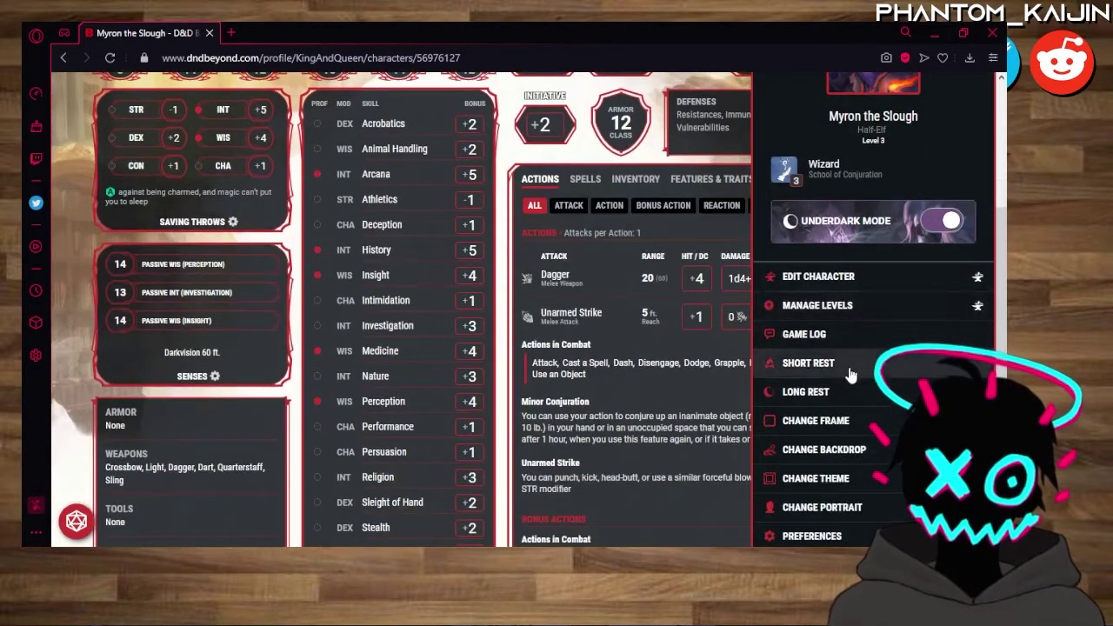
left_click(844, 422)
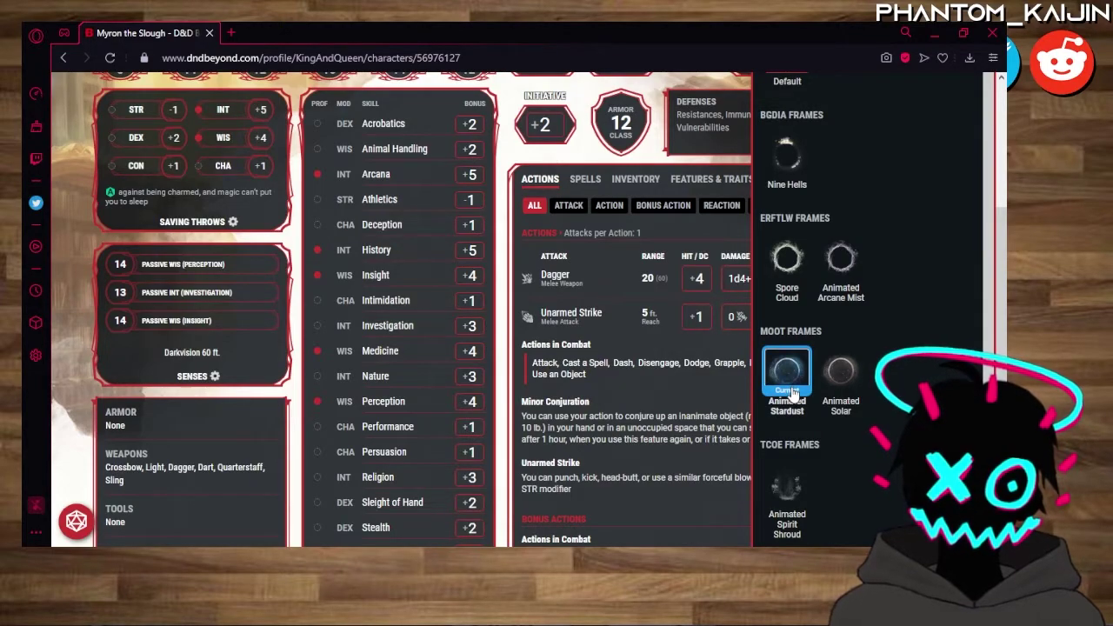
scroll(491, 335, "up", 3)
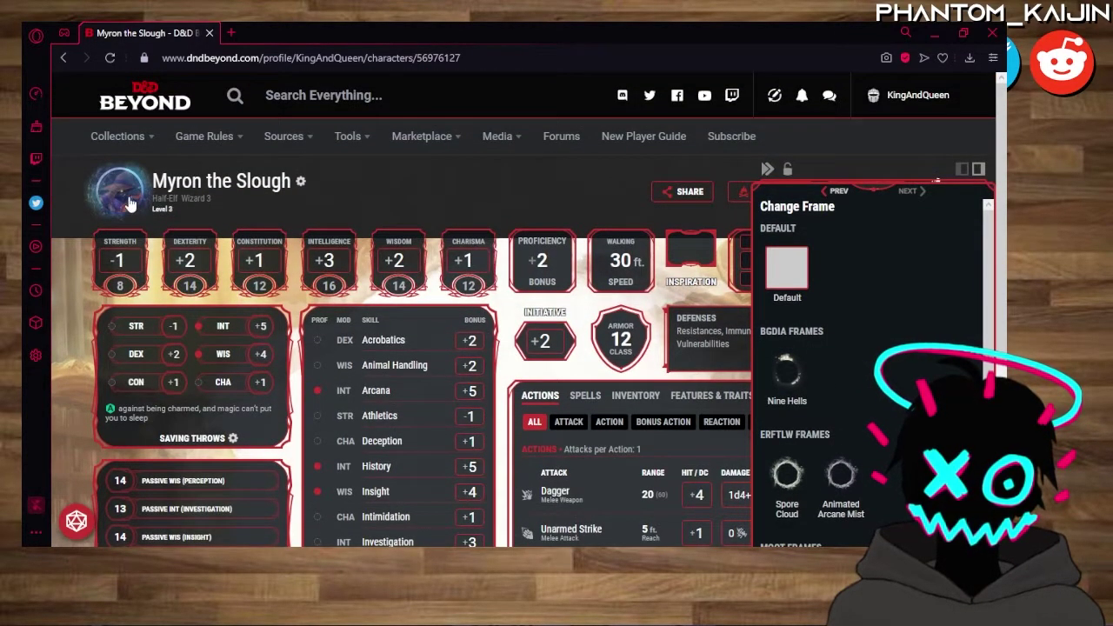
Return to the character's settings and open the backdrop choices.
left_click(743, 195)
scroll(834, 391, "down", 3)
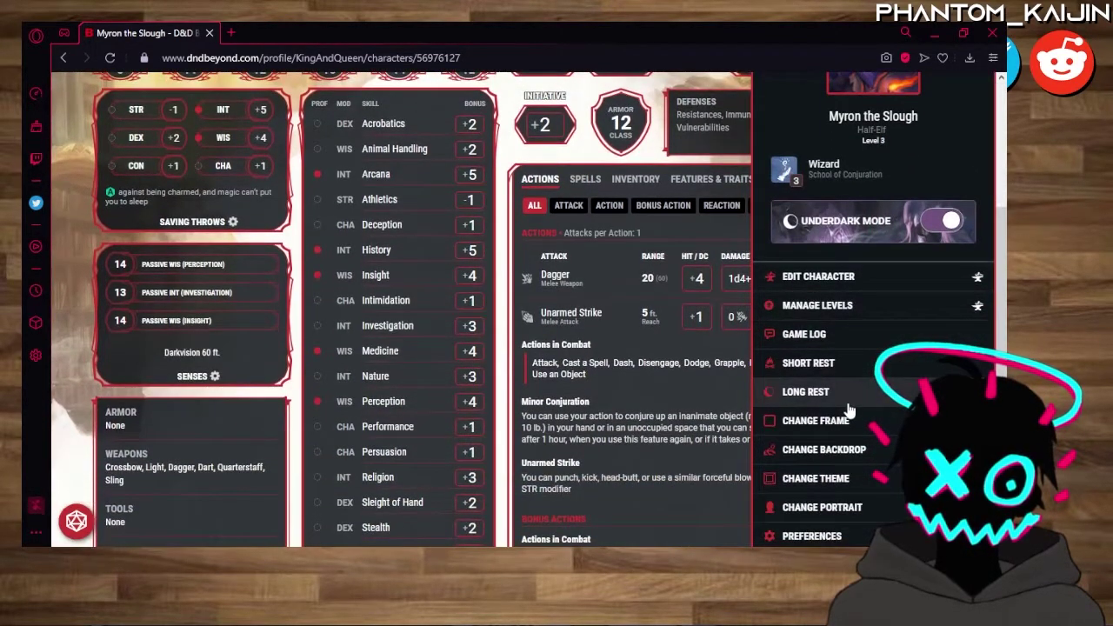
scroll(848, 409, "down", 1)
left_click(838, 380)
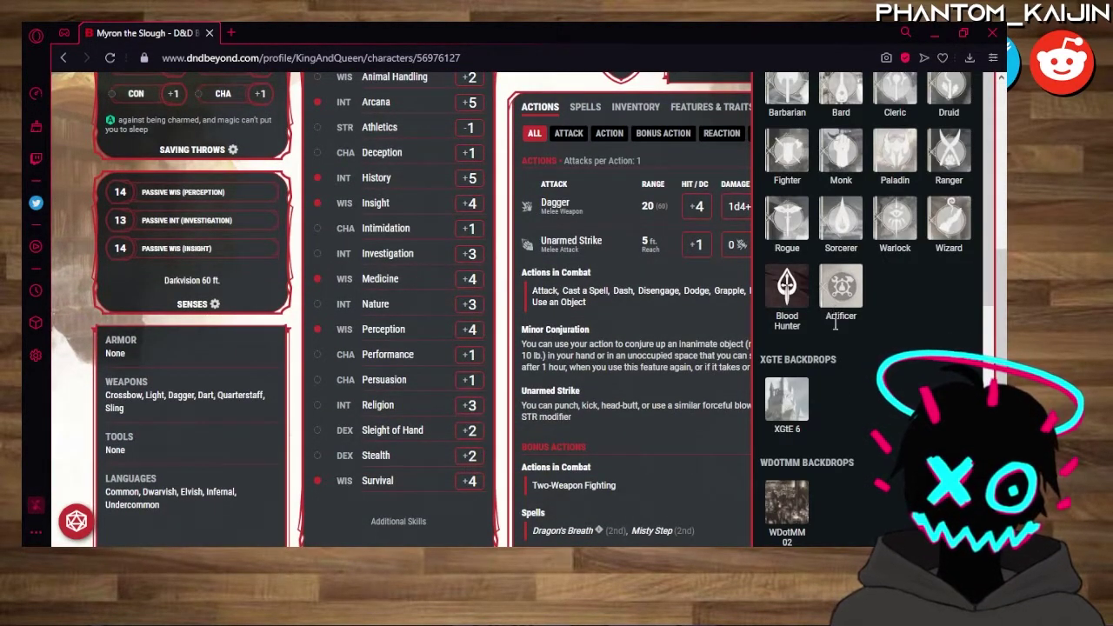
Try the XGtE 6, WDotMM 02 and ERFTLW 5 backdrops on the character sheet.
left_click(787, 398)
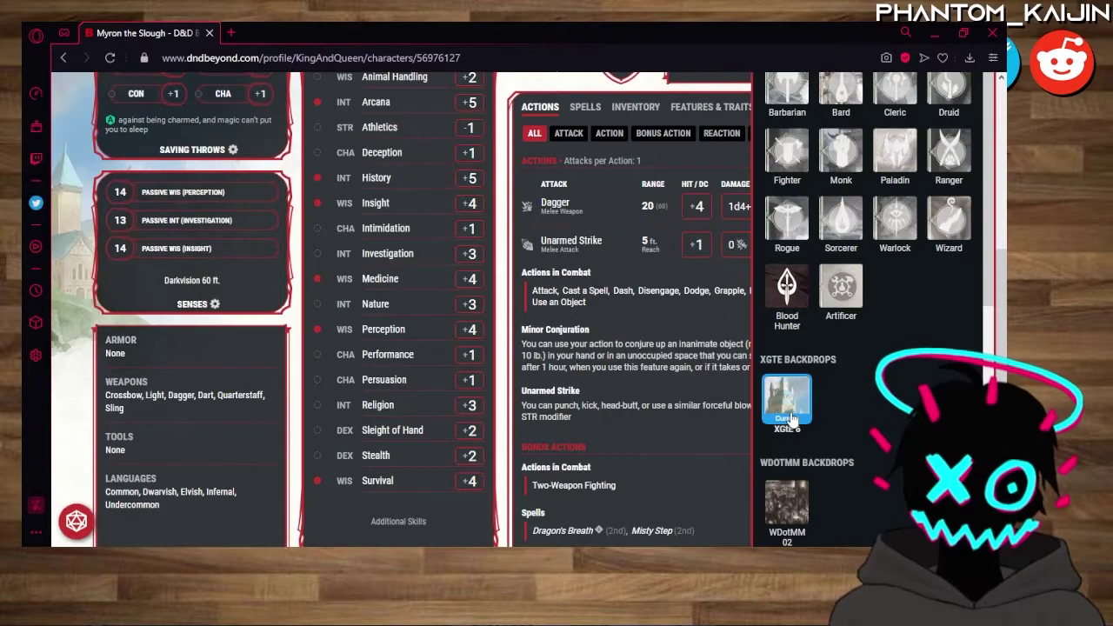
left_click(781, 504)
scroll(824, 348, "down", 3)
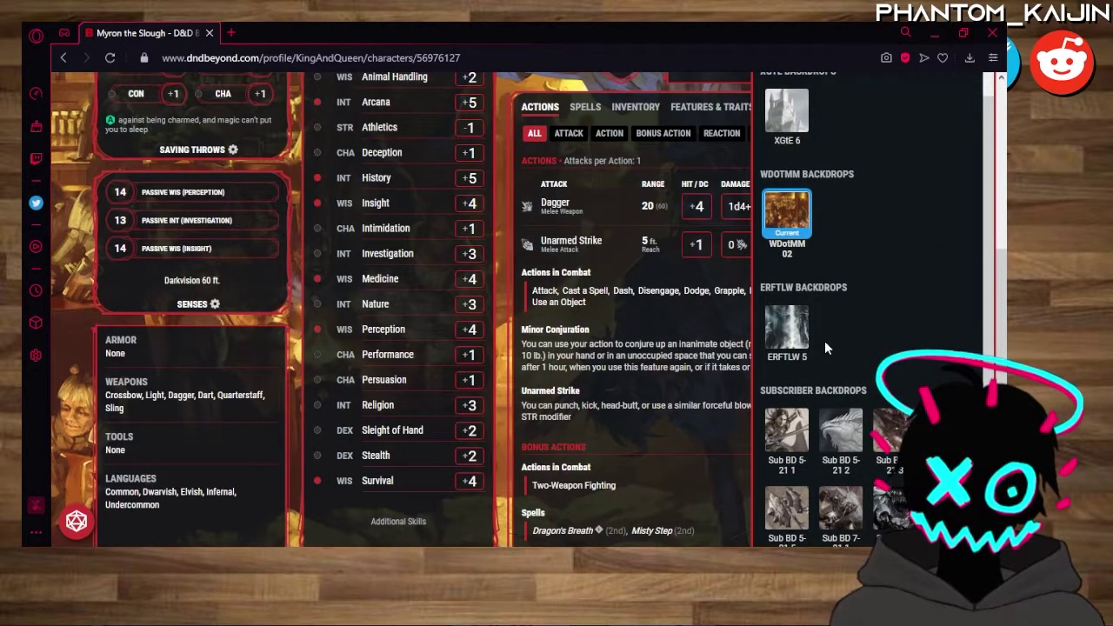
left_click(787, 329)
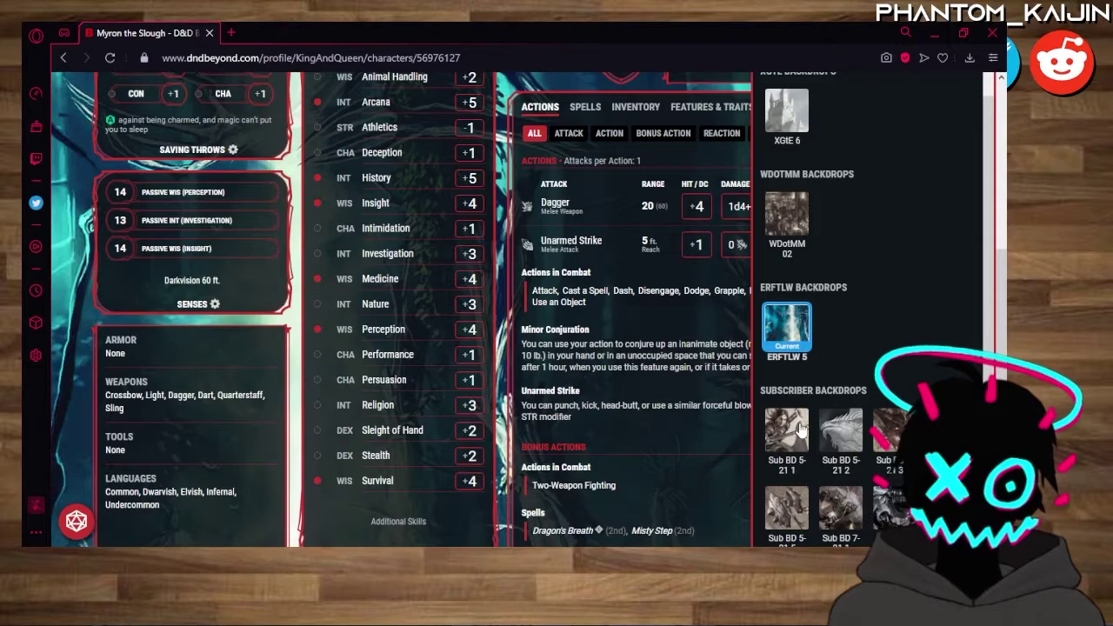
scroll(712, 387, "up", 7)
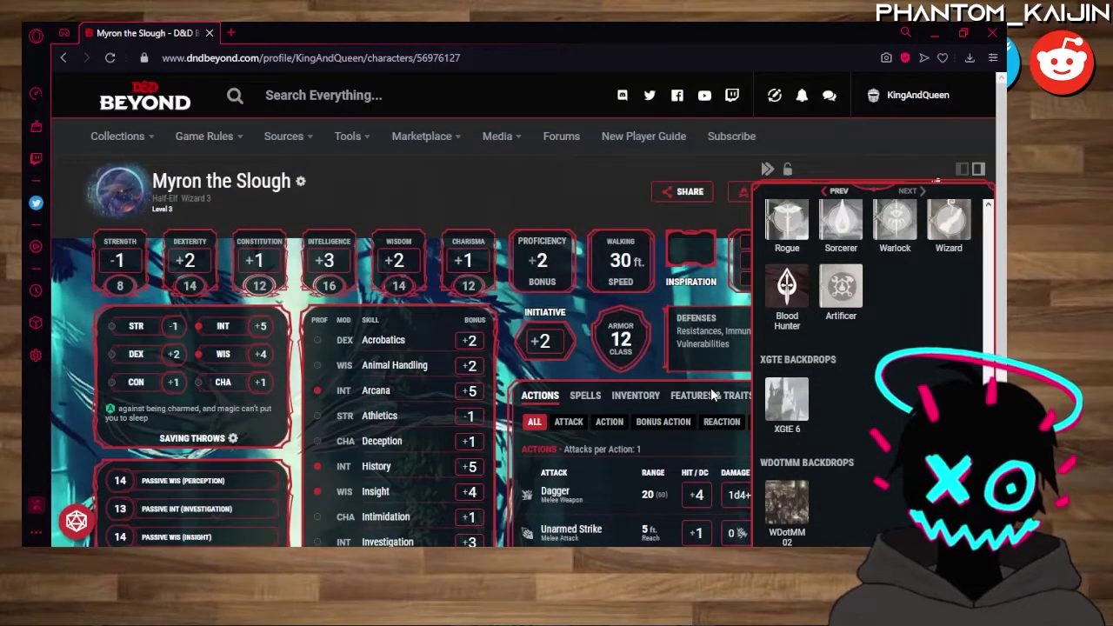
scroll(711, 388, "down", 3)
scroll(663, 407, "down", 1)
scroll(832, 407, "down", 1)
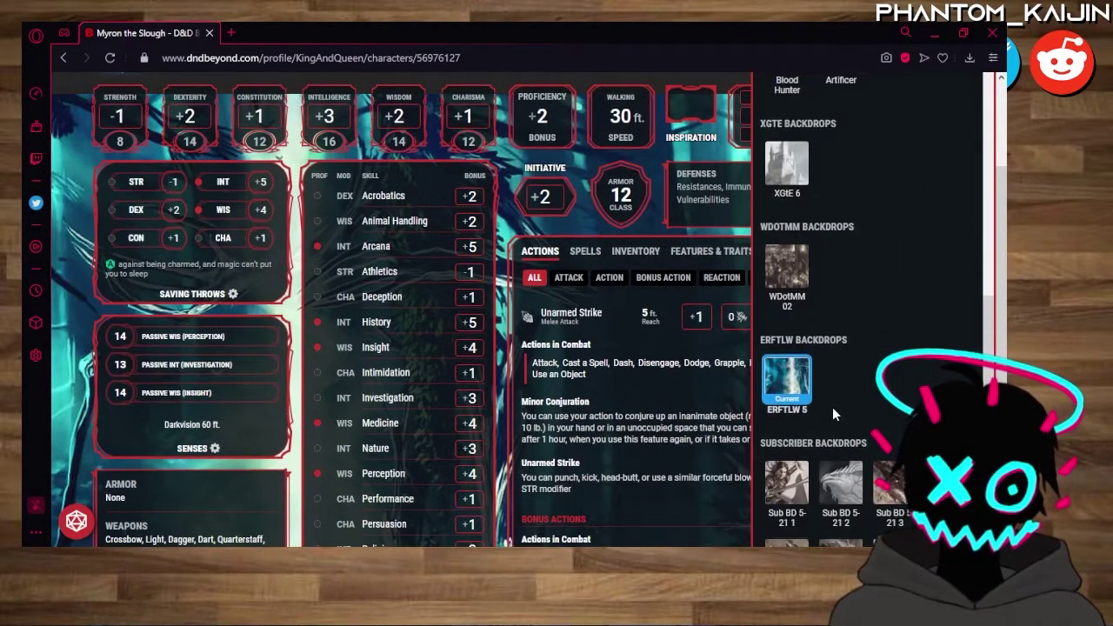
scroll(832, 407, "down", 2)
Try the subscriber backdrops of the Sub BD 5-21 and Sub BD 7-21 series one after another.
left_click(787, 313)
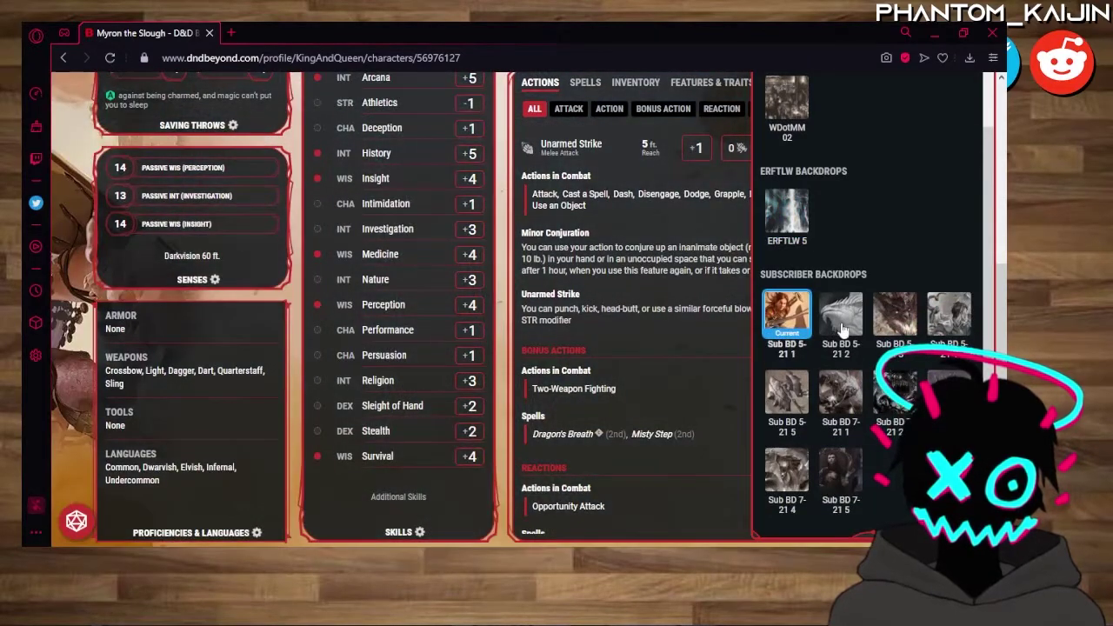
left_click(841, 328)
left_click(900, 317)
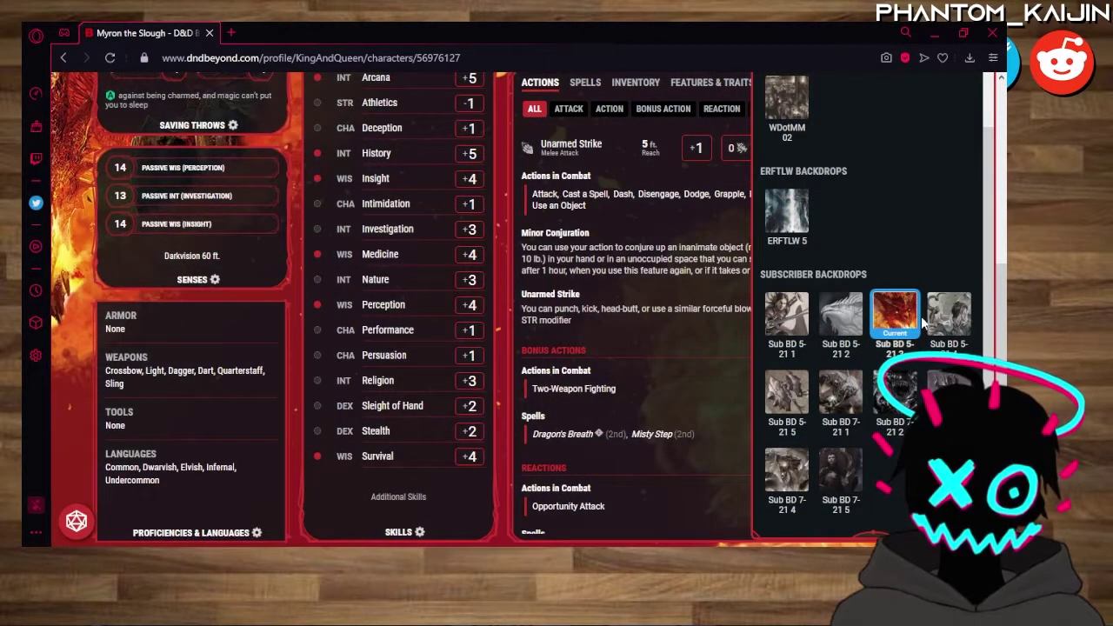
left_click(946, 317)
left_click(948, 392)
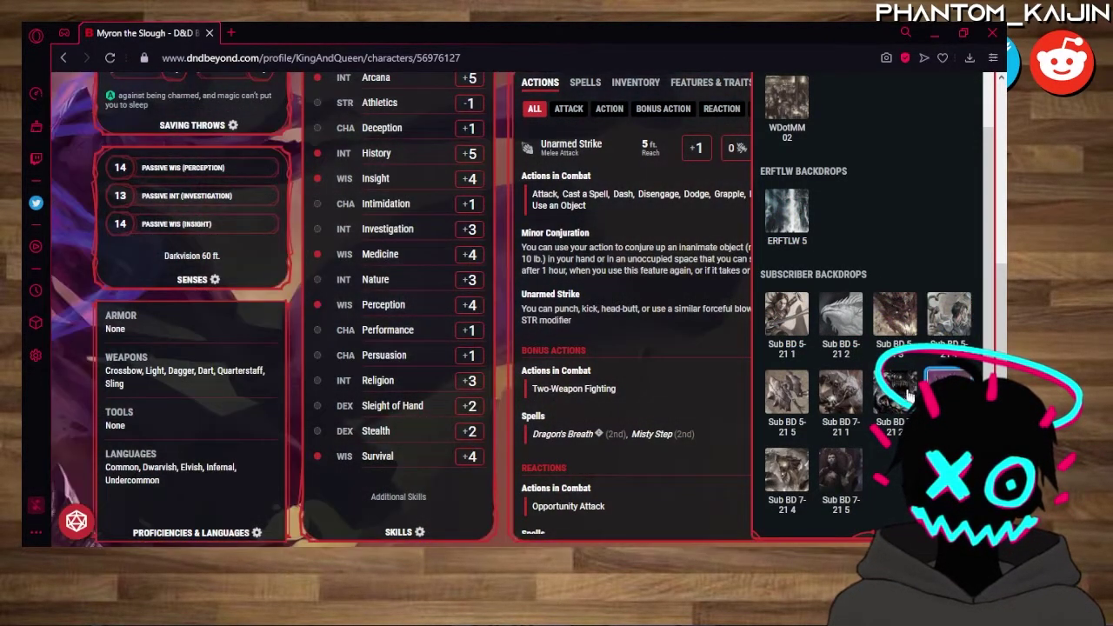
left_click(903, 396)
left_click(833, 400)
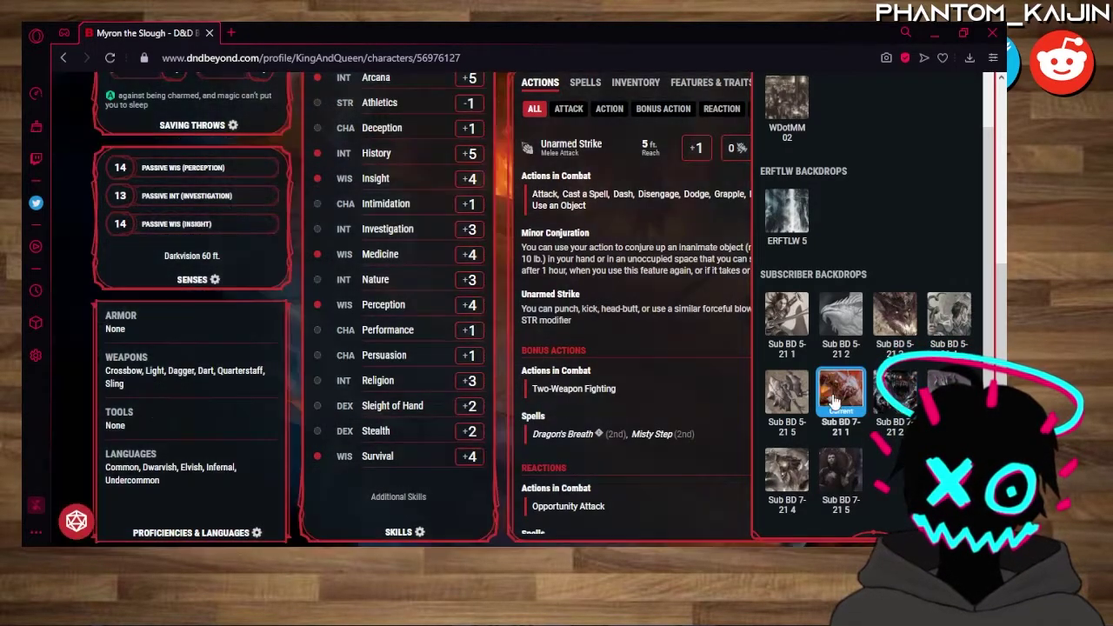
left_click(781, 405)
left_click(783, 474)
left_click(840, 470)
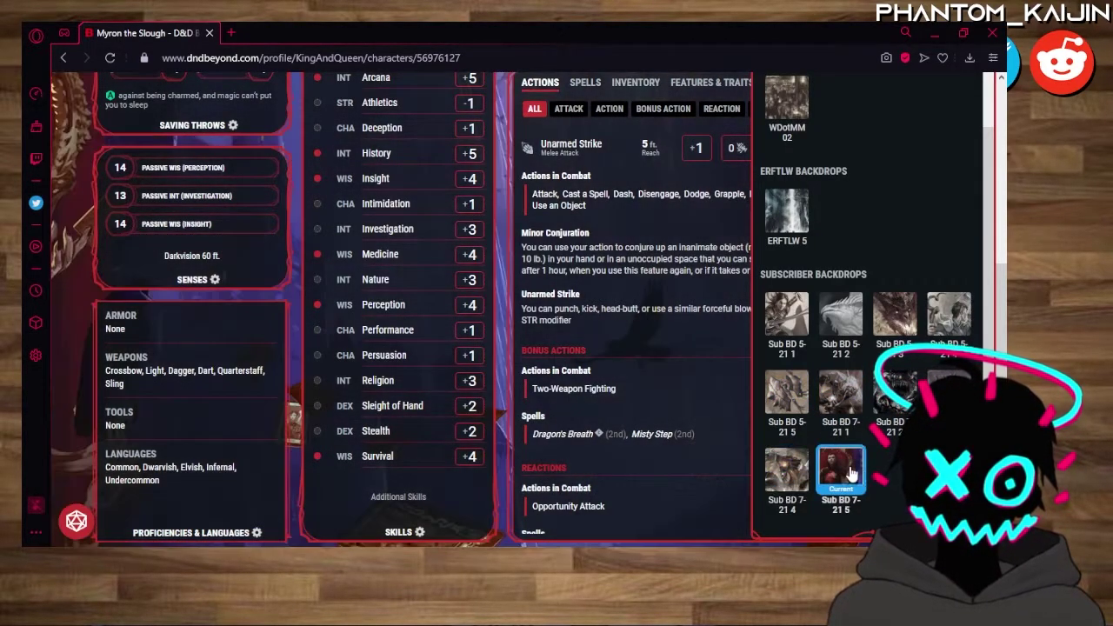
Try the Rogue, Sorcerer, Warlock and Wizard class backdrops on the character sheet.
scroll(885, 481, "up", 5)
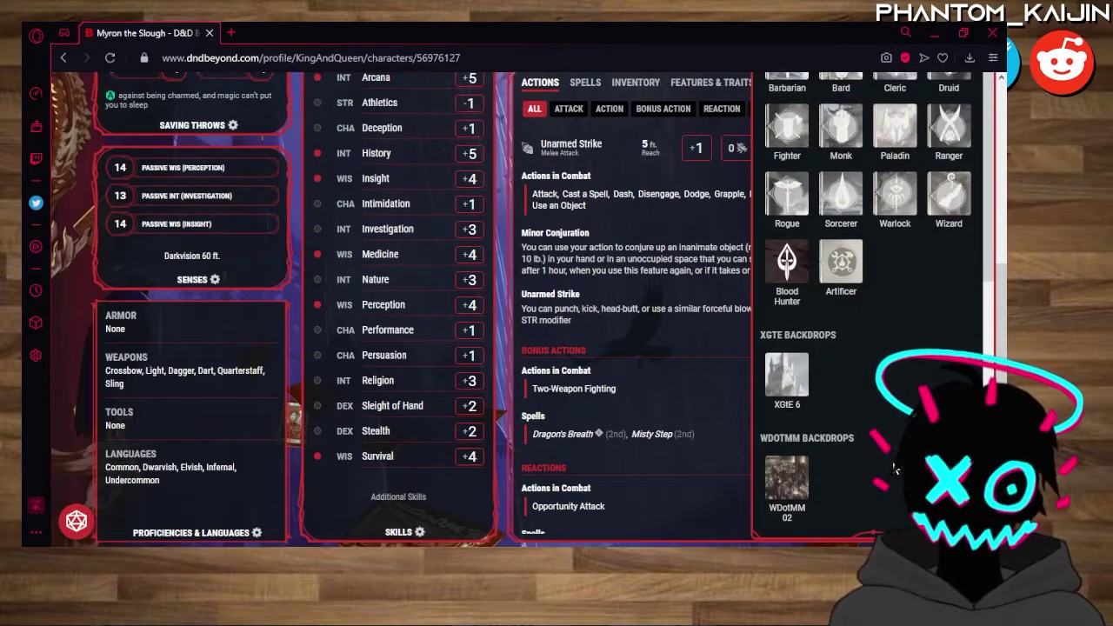
left_click(776, 214)
scroll(515, 270, "up", 5)
scroll(745, 324, "down", 2)
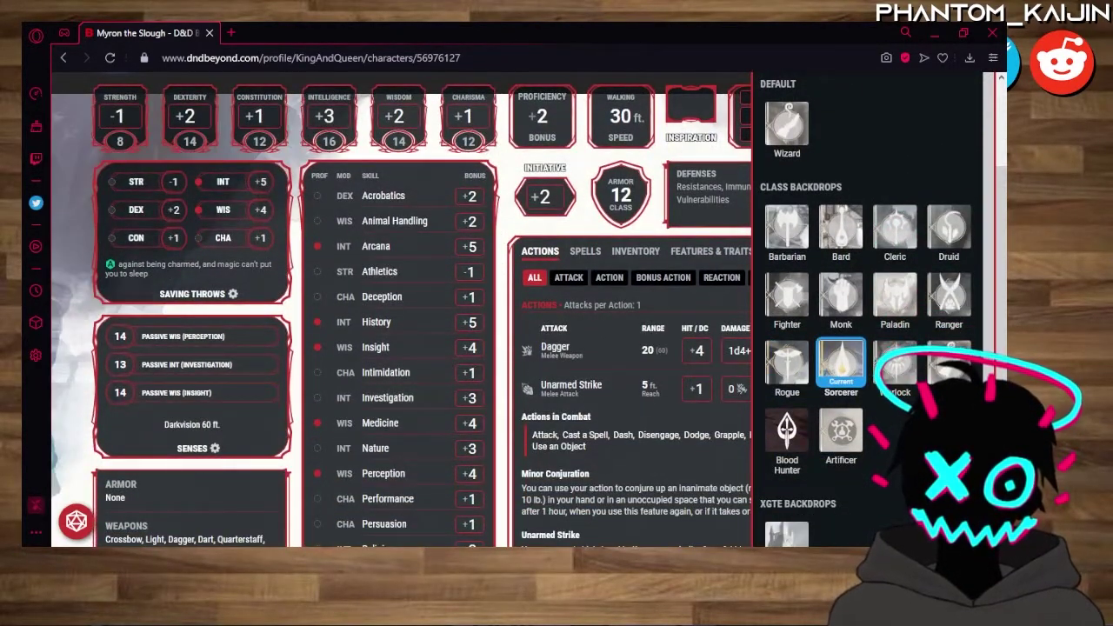
left_click(832, 372)
left_click(895, 361)
left_click(948, 359)
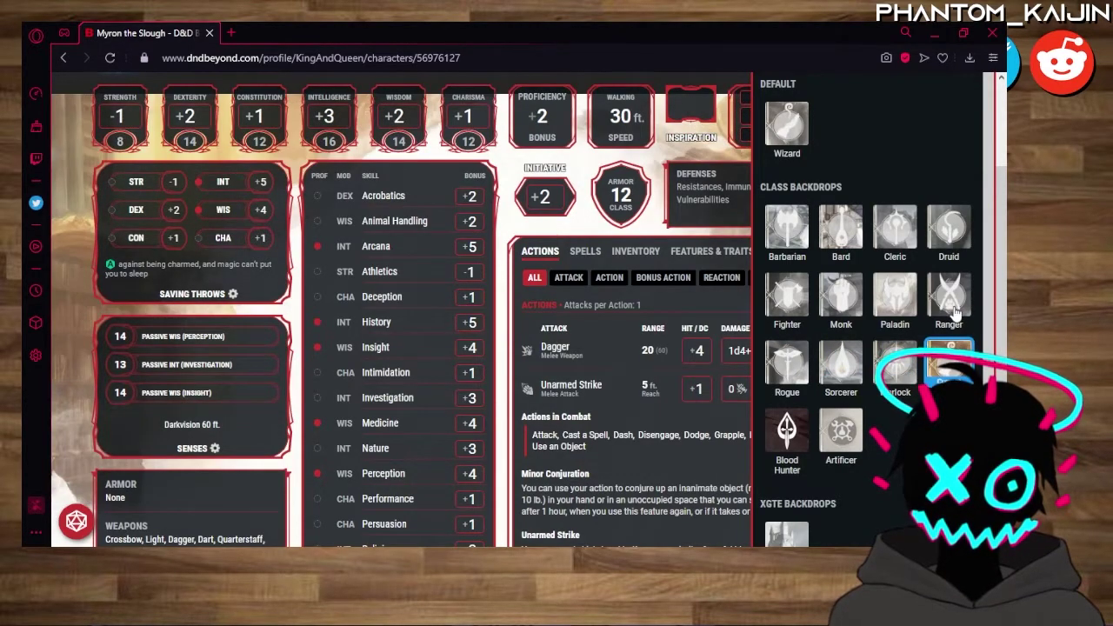
left_click(895, 364)
Try the Ranger, Monk, Paladin, Fighter, Druid, Cleric, Bard, Barbarian and Artificer class backdrops.
left_click(948, 304)
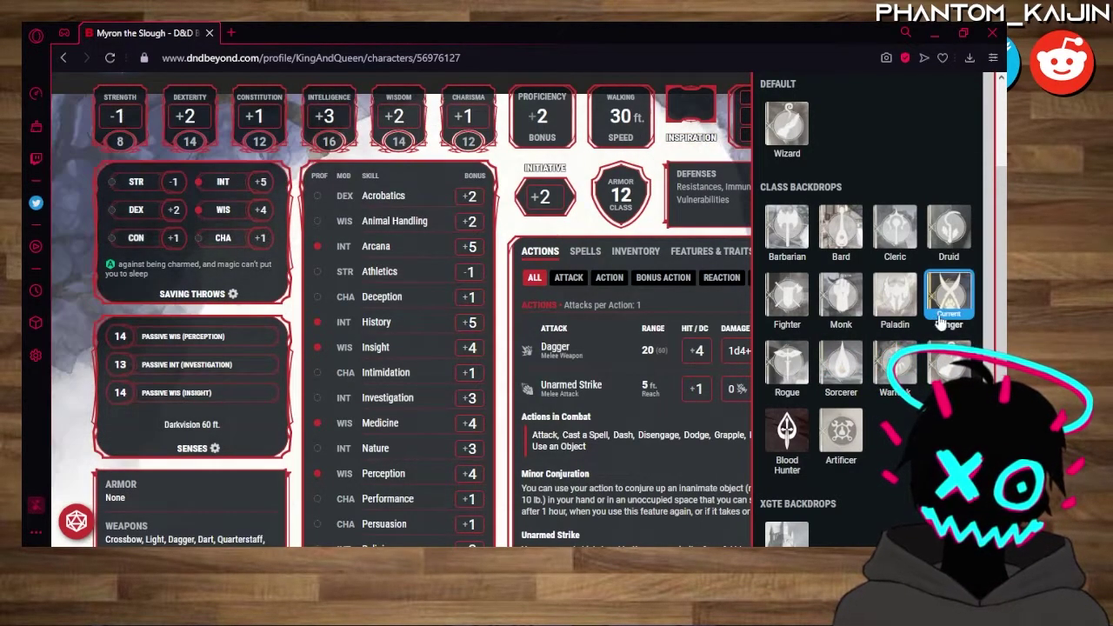
left_click(841, 297)
left_click(893, 304)
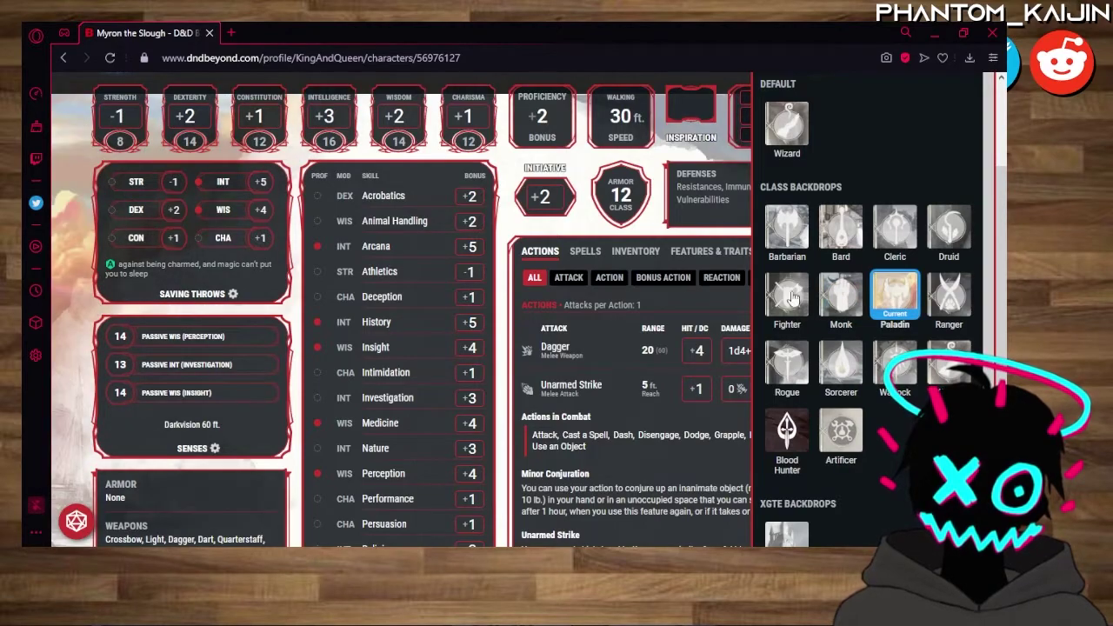
left_click(787, 296)
left_click(943, 228)
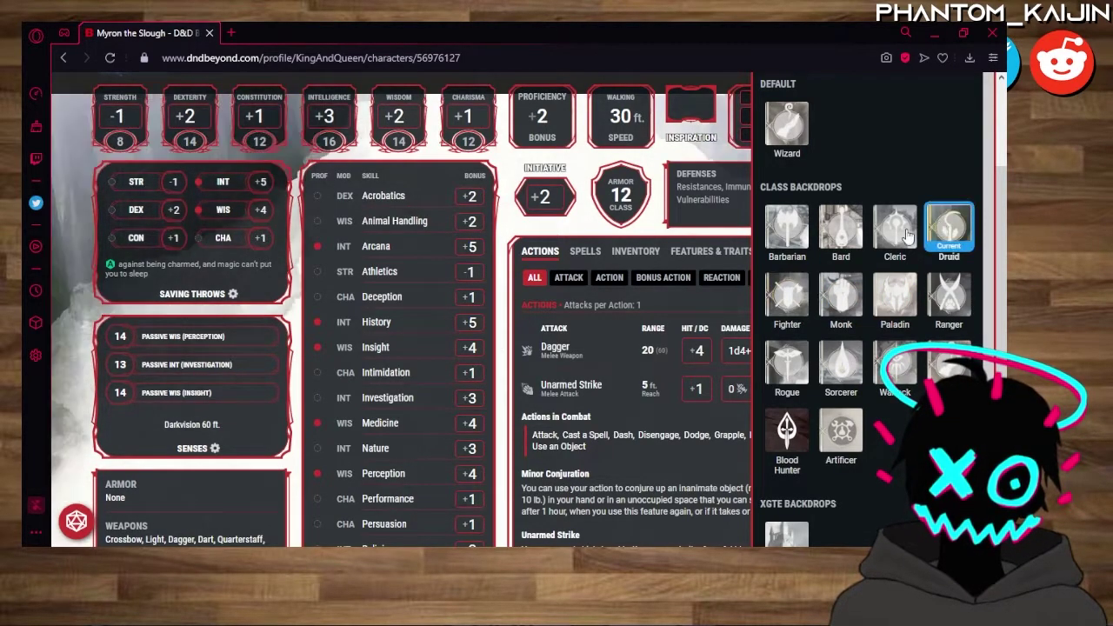
left_click(896, 230)
left_click(840, 231)
left_click(787, 228)
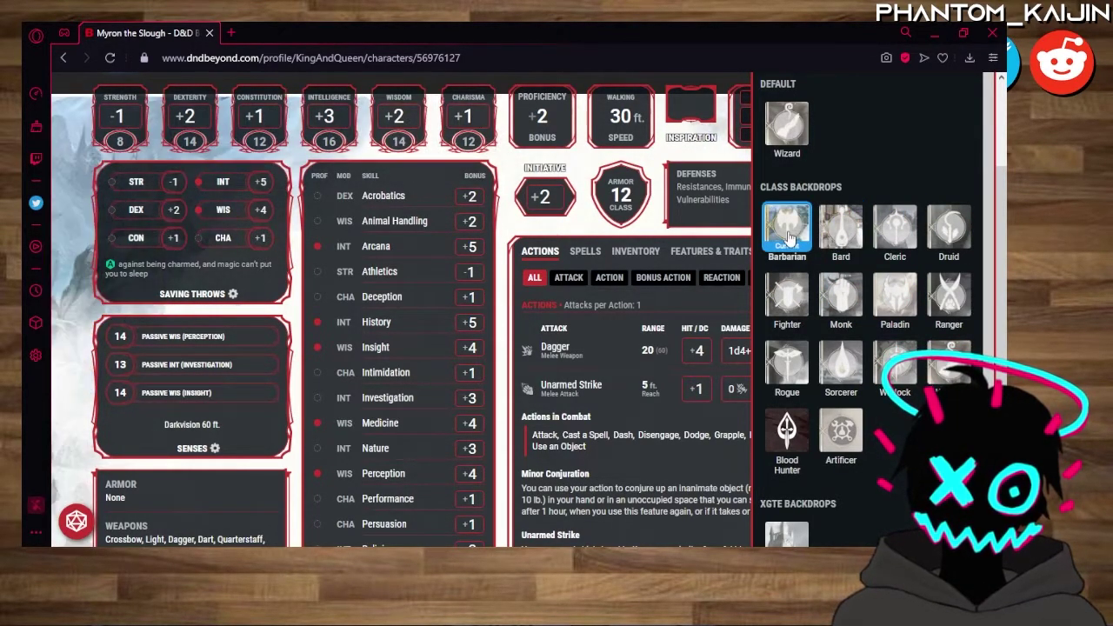
left_click(841, 431)
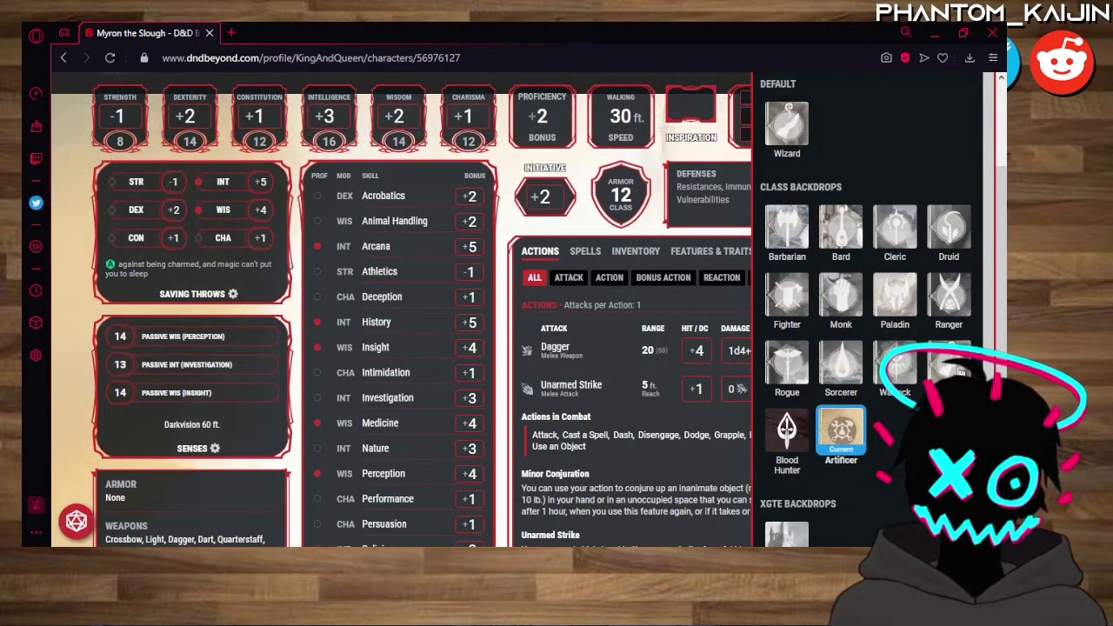
Set the character sheet's backdrop to Sorcerer and collapse the settings sidebar.
left_click(910, 374)
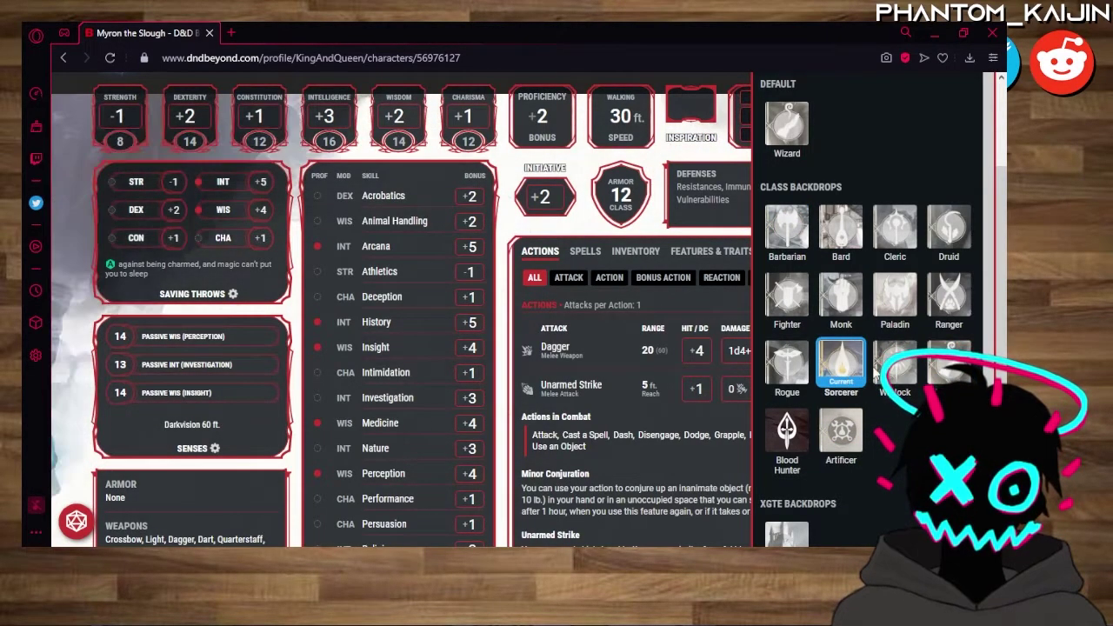
scroll(553, 357, "up", 1)
scroll(553, 357, "up", 1)
left_click(841, 435)
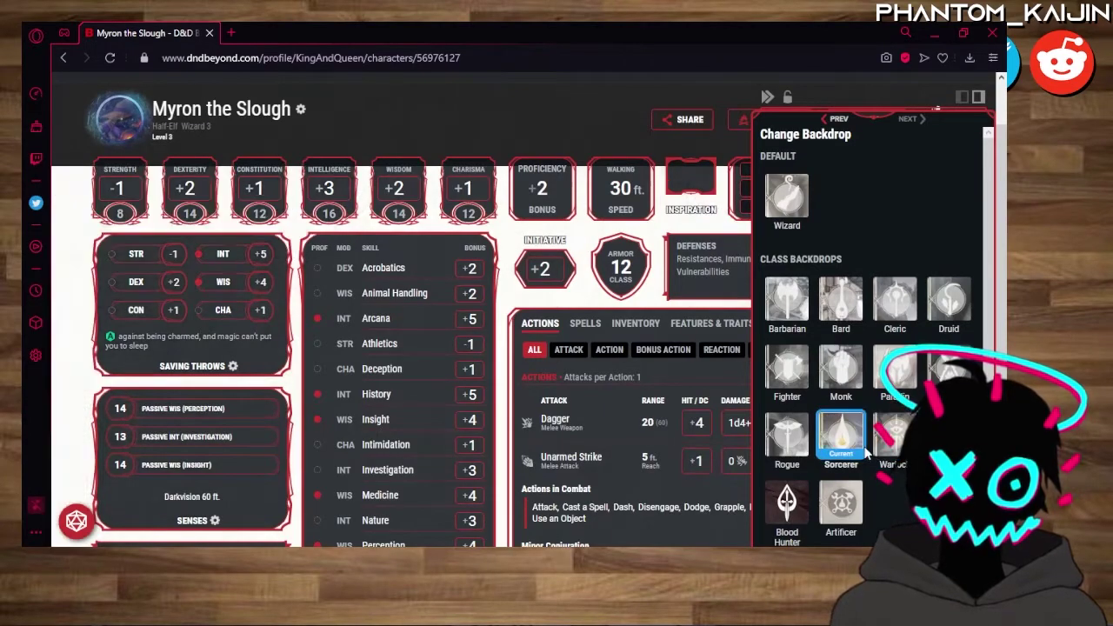
left_click(786, 446)
scroll(694, 403, "down", 1)
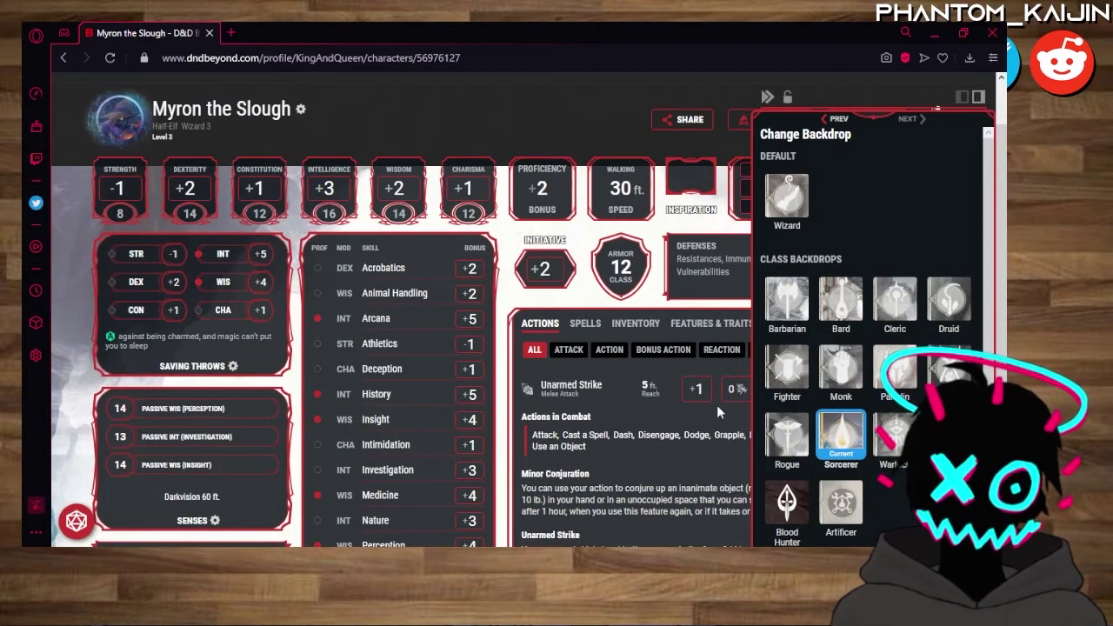
scroll(500, 398, "up", 1)
scroll(500, 399, "up", 1)
left_click(767, 169)
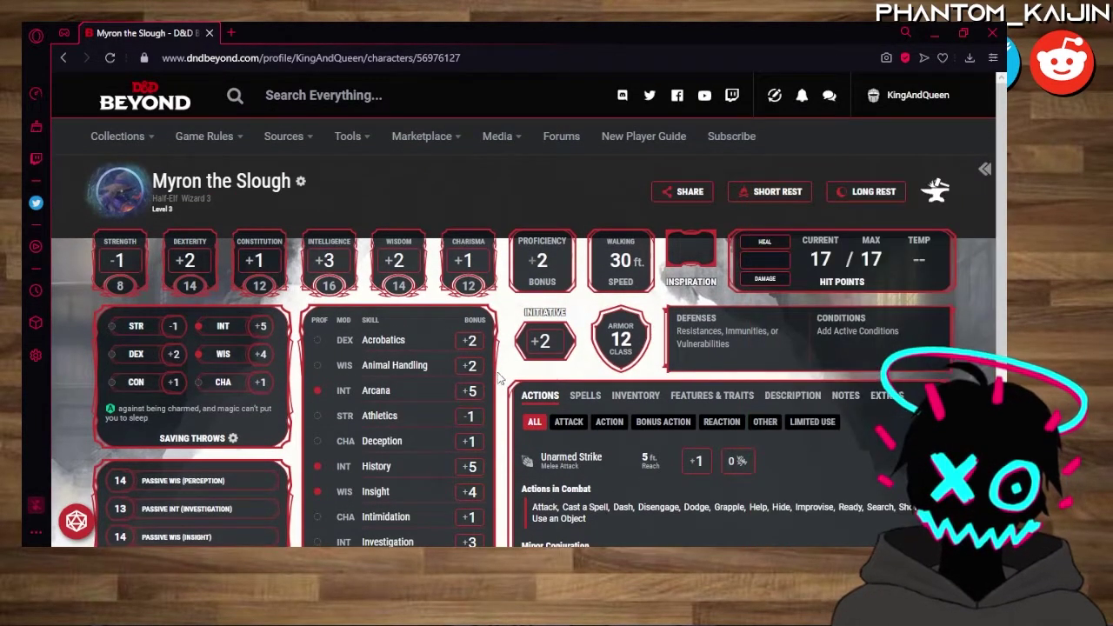
Set the character sheet's theme to the blue one beside Warlock Iris and collapse the settings sidebar.
left_click(300, 181)
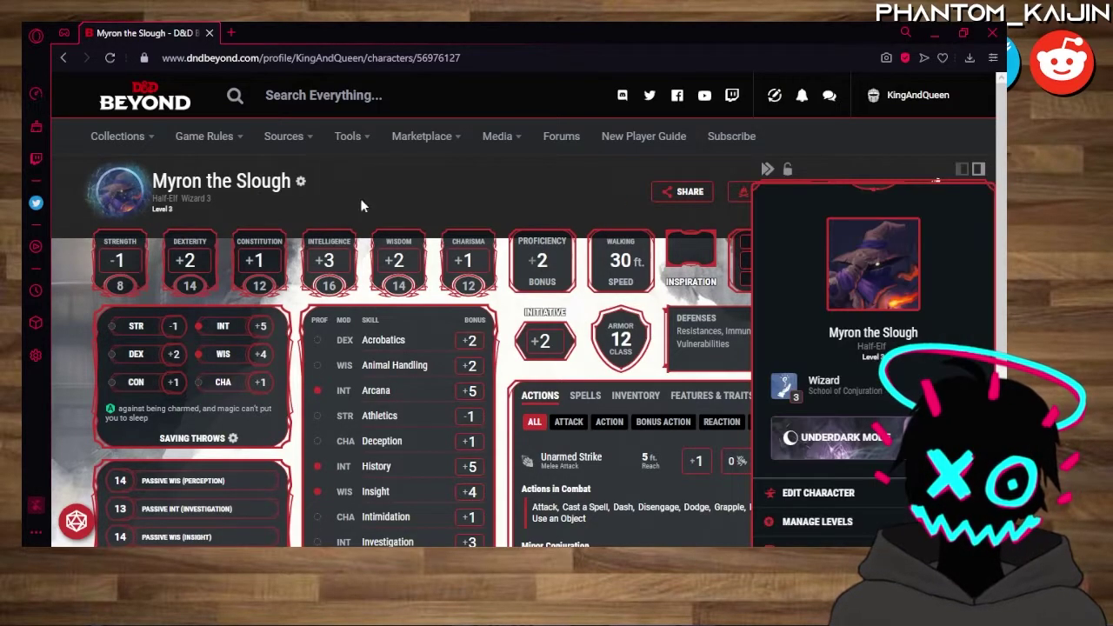
scroll(816, 348, "down", 4)
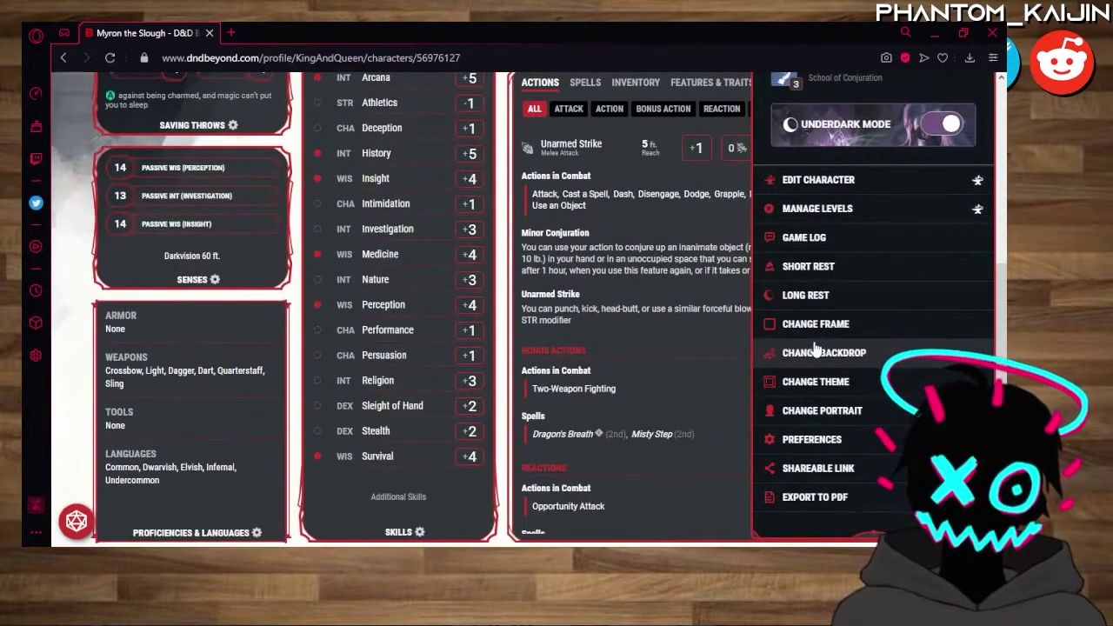
left_click(843, 379)
scroll(841, 300, "down", 3)
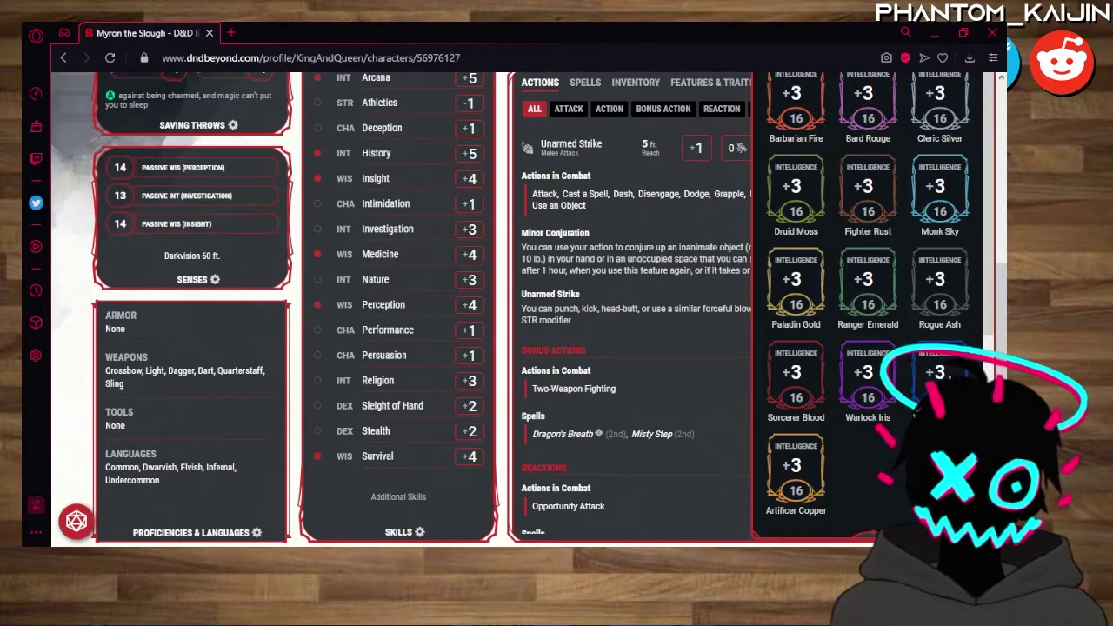
left_click(938, 374)
left_click(500, 329)
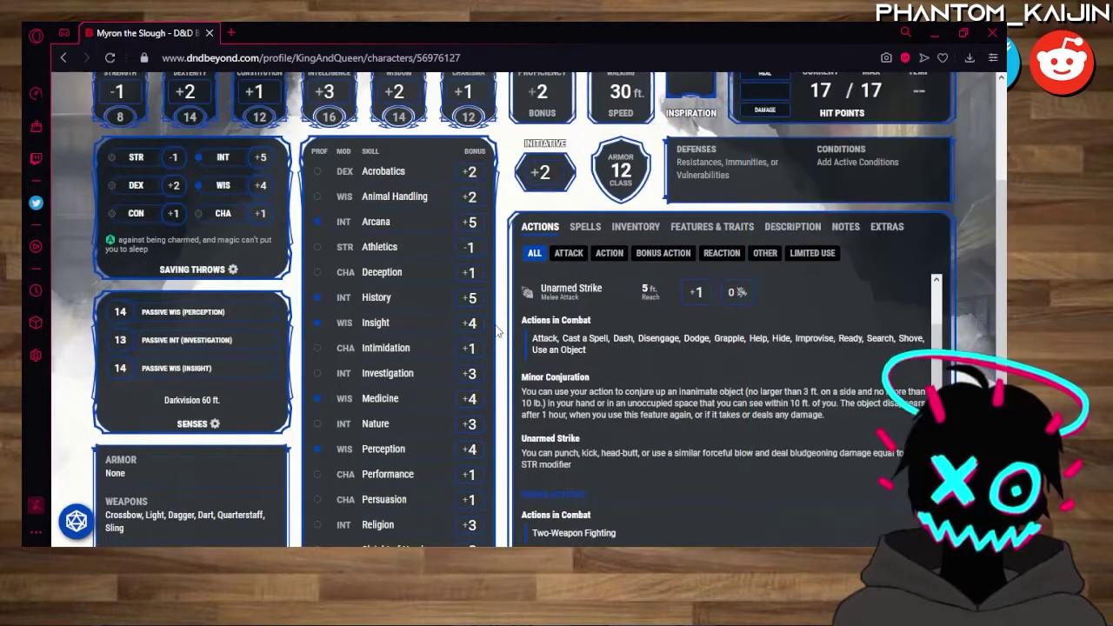
Look over the recoloured character sheet and read through its actions, bonus actions and reactions.
scroll(500, 328, "up", 2)
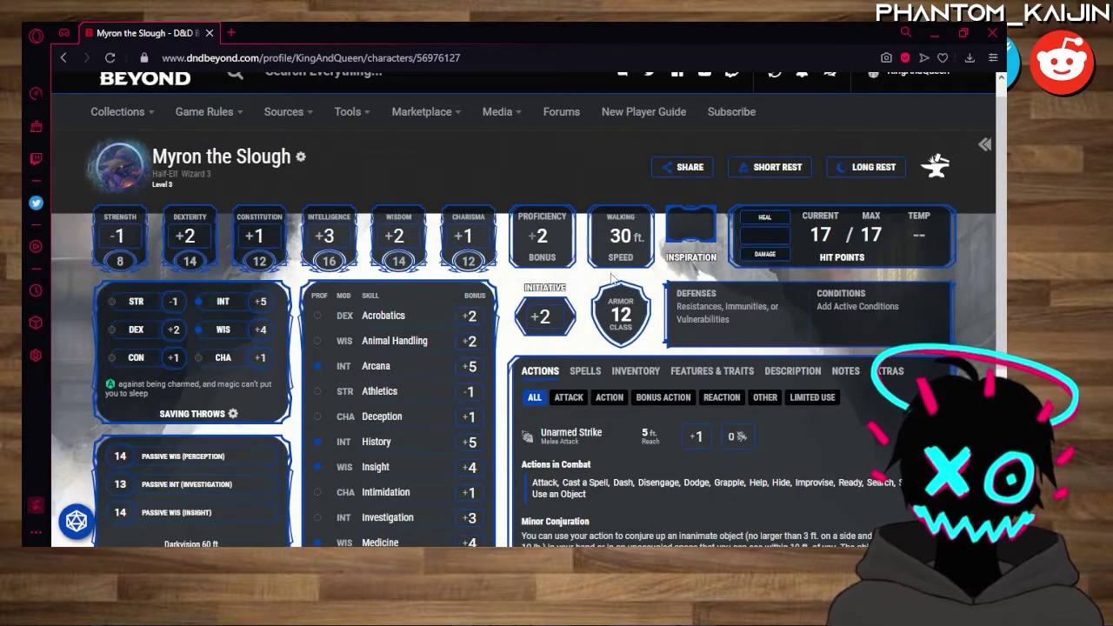
scroll(613, 276, "down", 3)
scroll(707, 314, "down", 3)
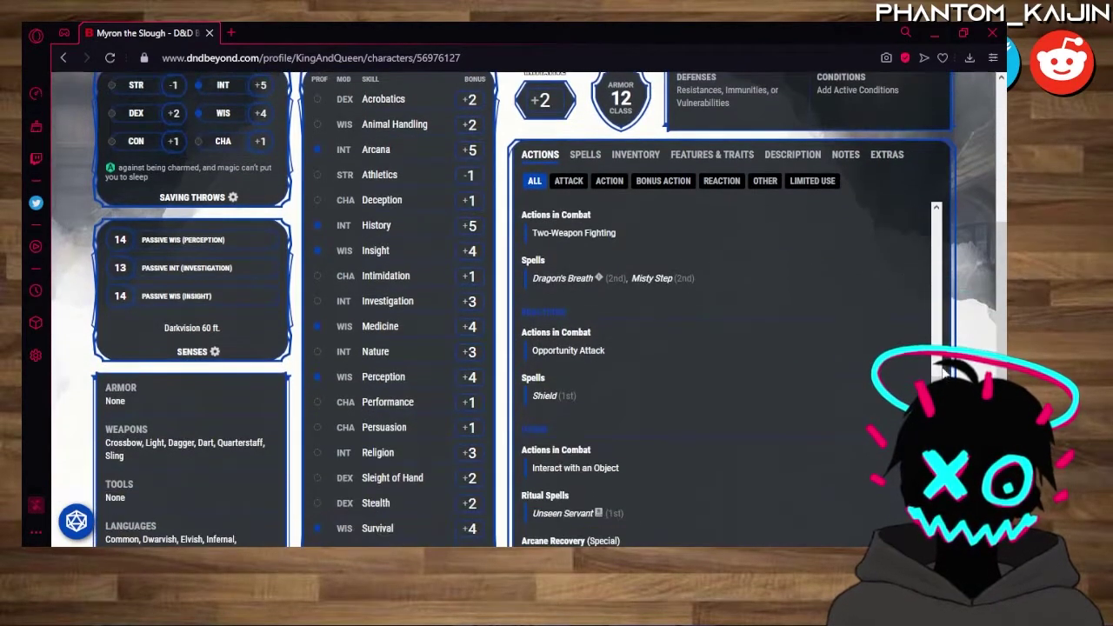
scroll(939, 372, "down", 1)
scroll(930, 372, "up", 3)
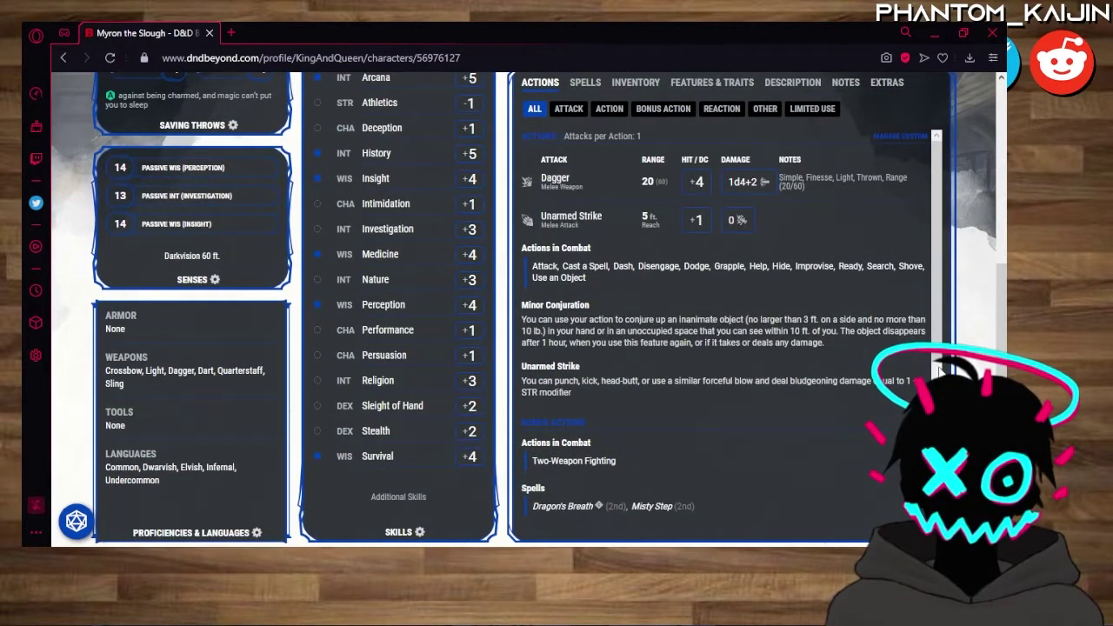
scroll(926, 373, "up", 1)
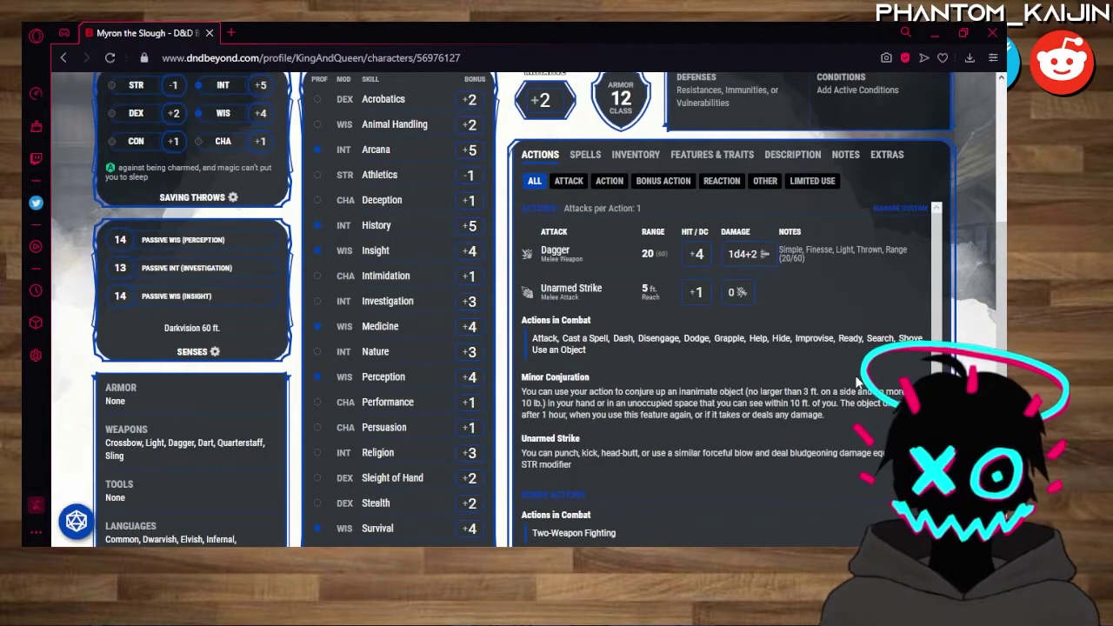
scroll(852, 382, "up", 3)
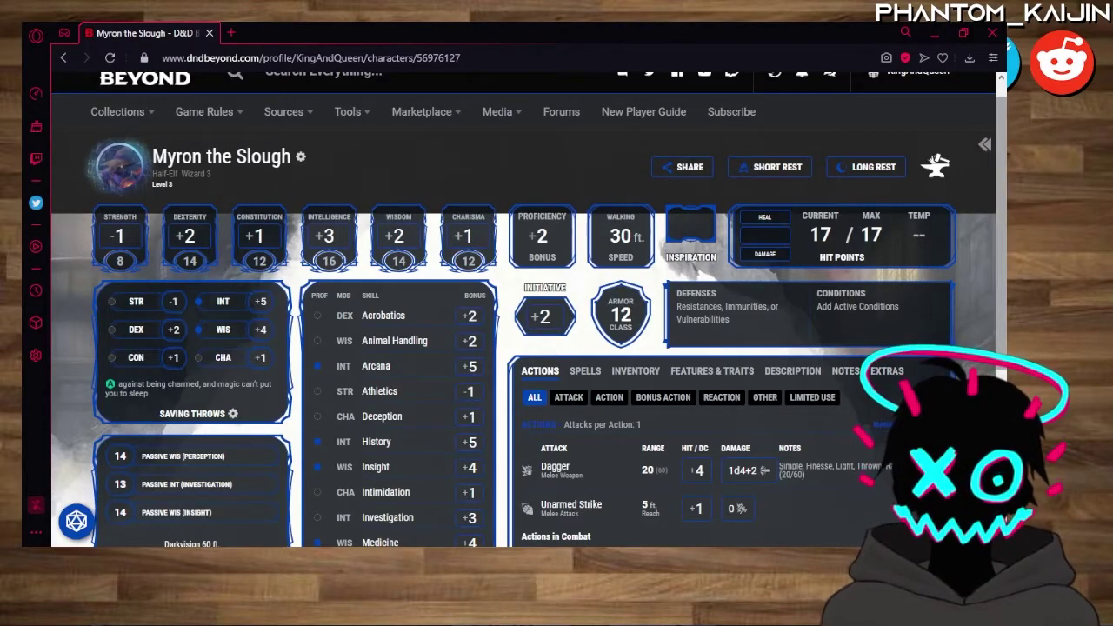
Show the character's spells, read the description of the Shape Water cantrip and close it.
left_click(576, 372)
scroll(843, 311, "down", 3)
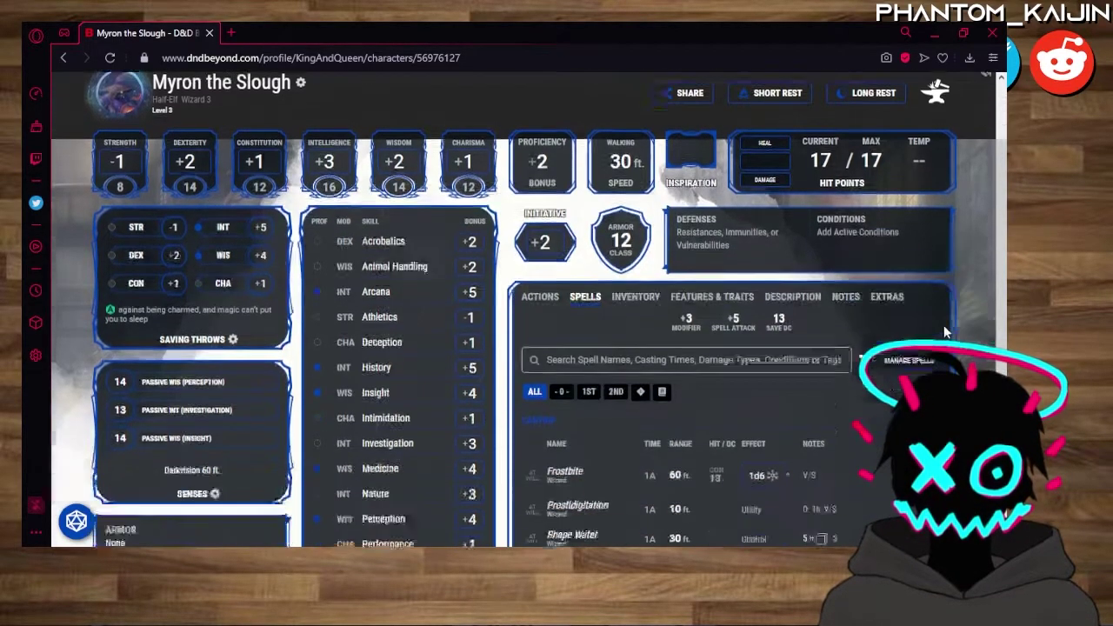
left_click(578, 330)
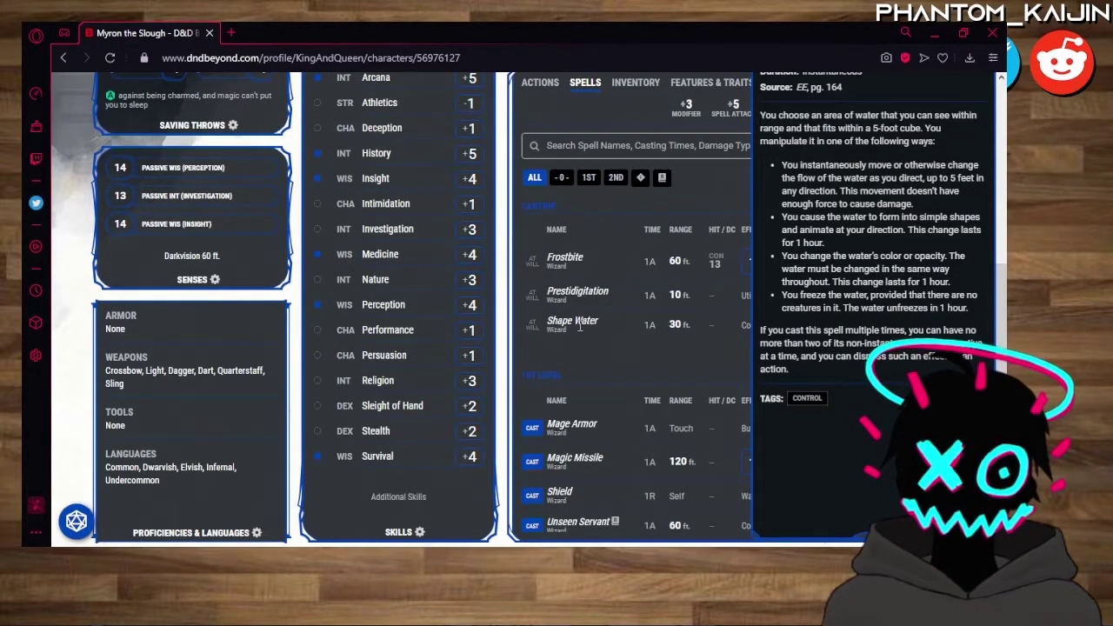
left_click(610, 352)
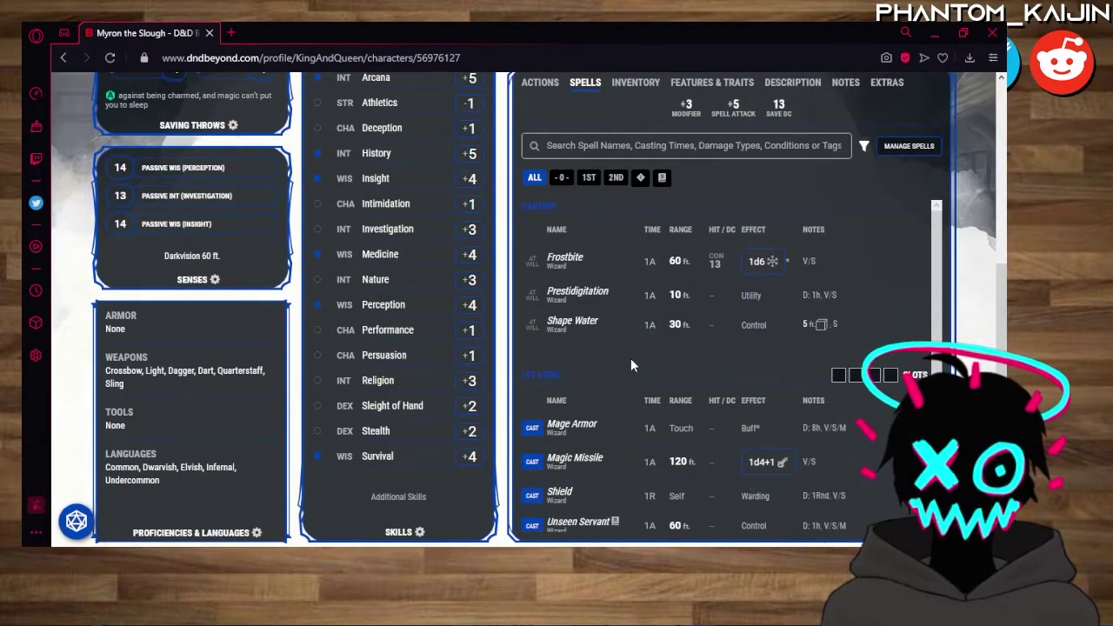
Review the spell list from the cantrips through the 1st-level and 2nd-level spells.
scroll(605, 323, "down", 1)
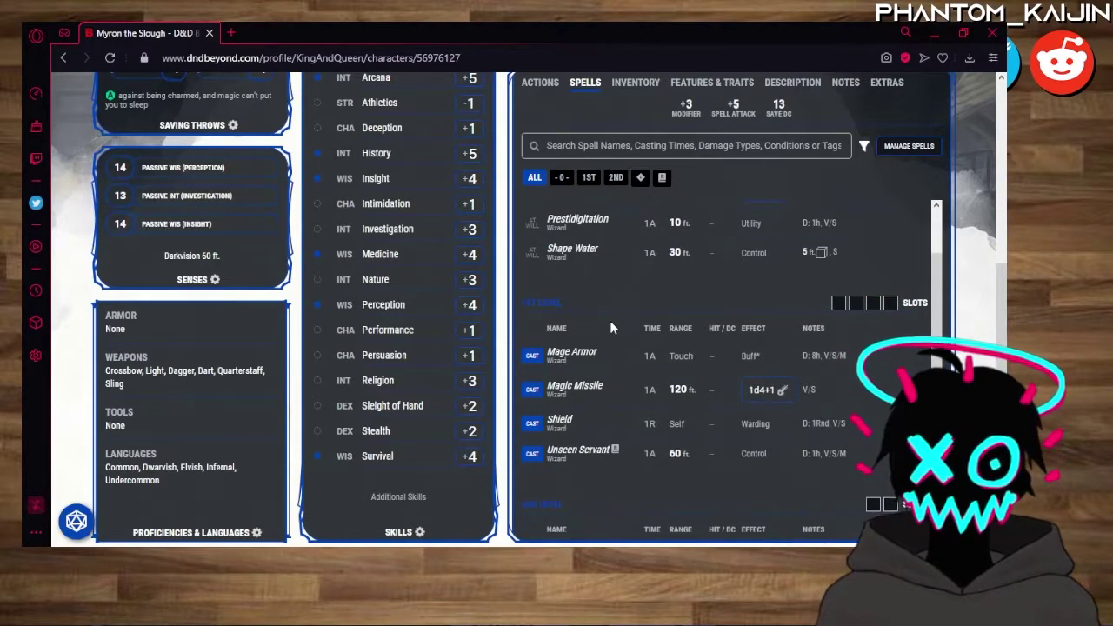
scroll(621, 325, "down", 2)
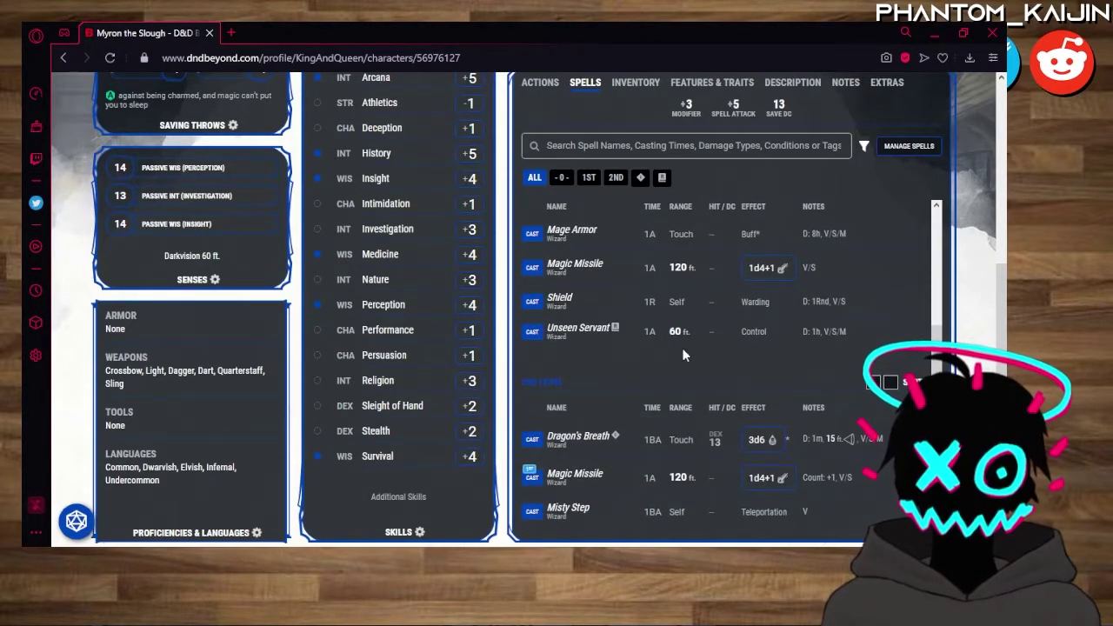
scroll(669, 364, "up", 3)
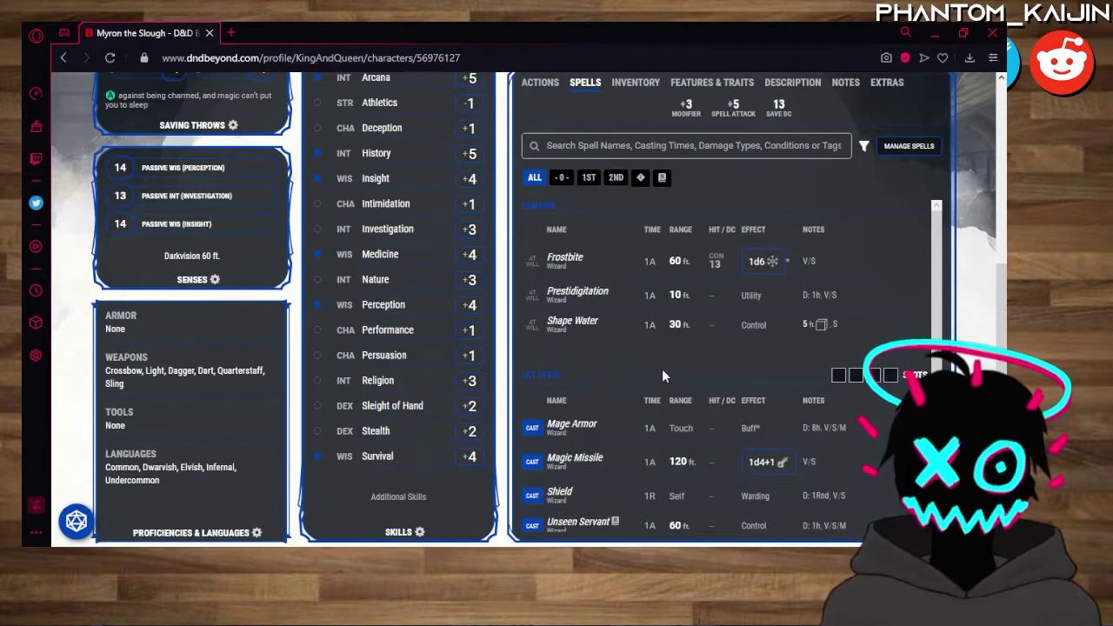
scroll(661, 370, "up", 1)
scroll(644, 400, "down", 1)
scroll(653, 384, "up", 1)
scroll(591, 331, "down", 1)
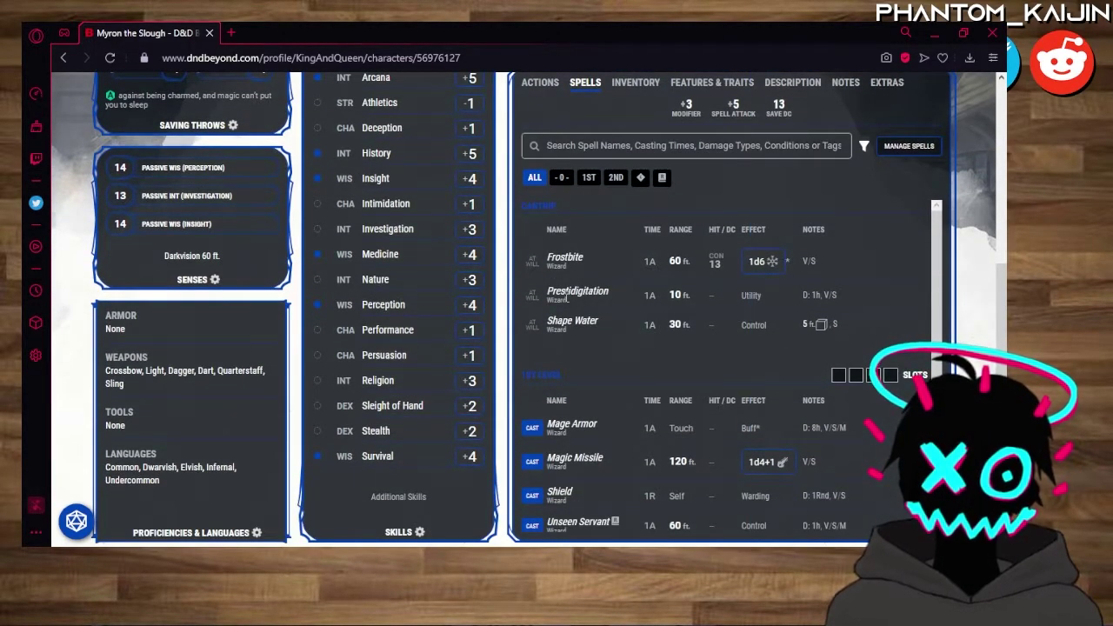
Read the description of the Prestidigitation cantrip, close it and look over the 1st-level spells.
left_click(577, 295)
scroll(609, 287, "up", 2)
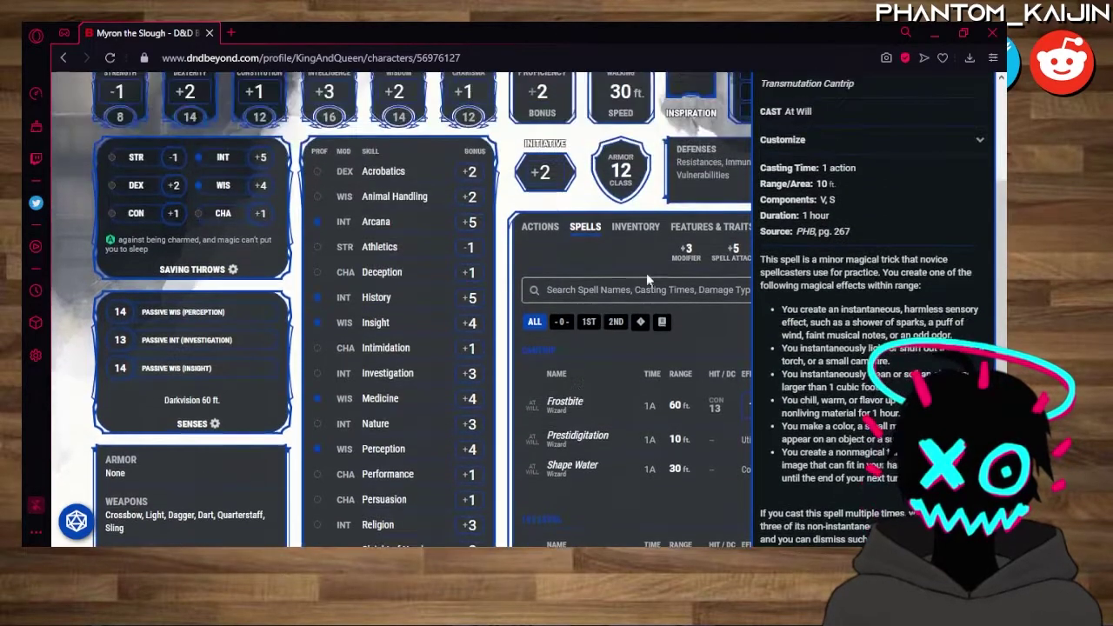
left_click(691, 333)
scroll(609, 295, "down", 2)
scroll(604, 294, "down", 2)
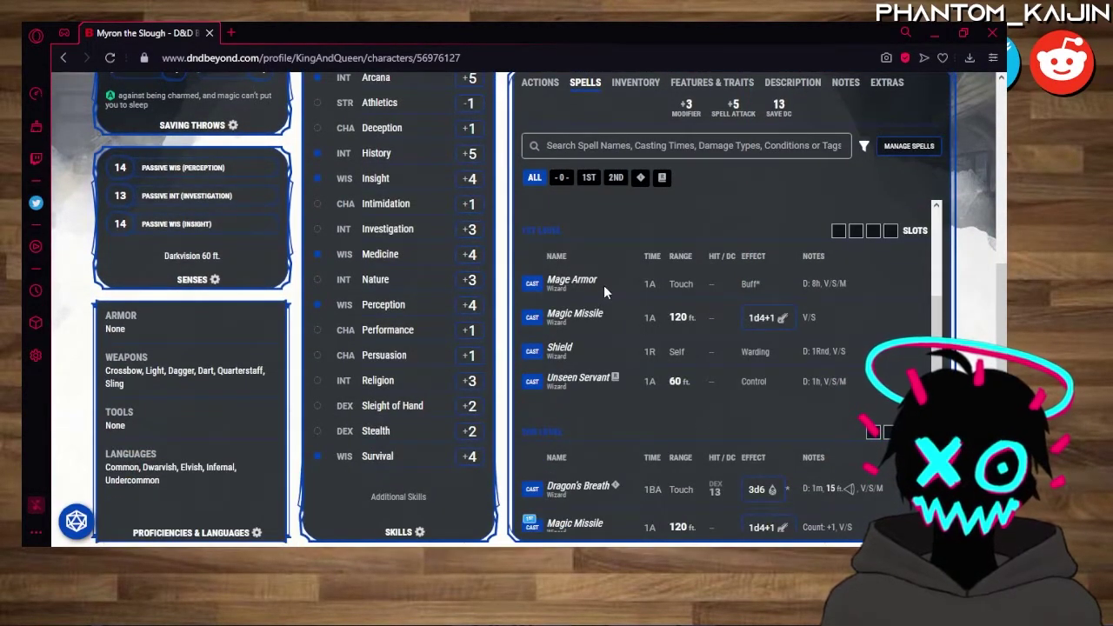
scroll(633, 302, "up", 1)
scroll(633, 302, "up", 4)
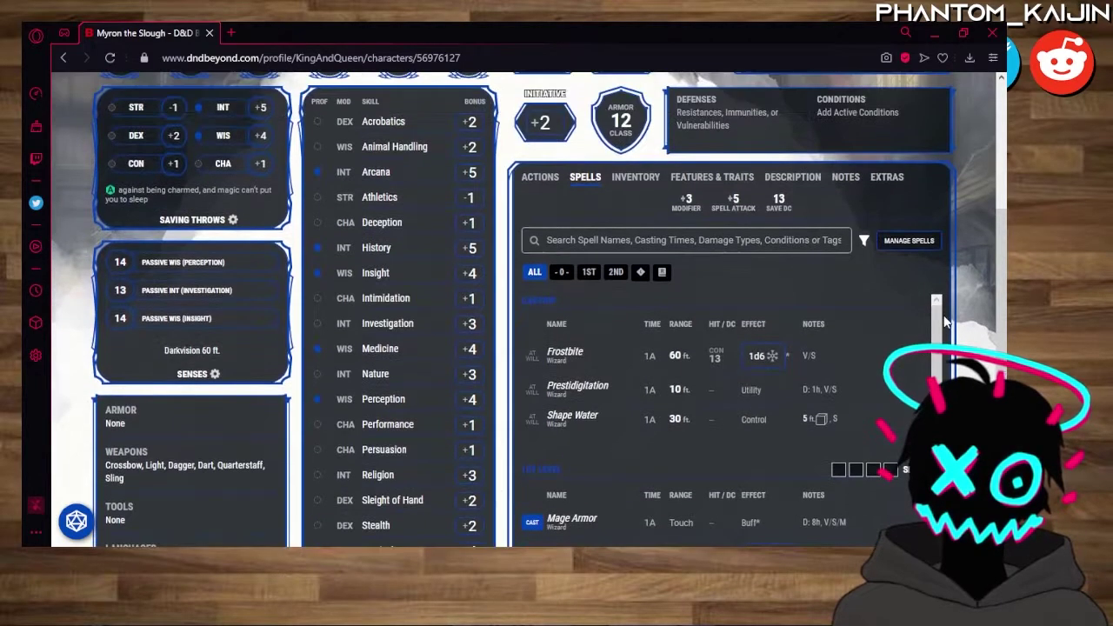
scroll(956, 328, "down", 2)
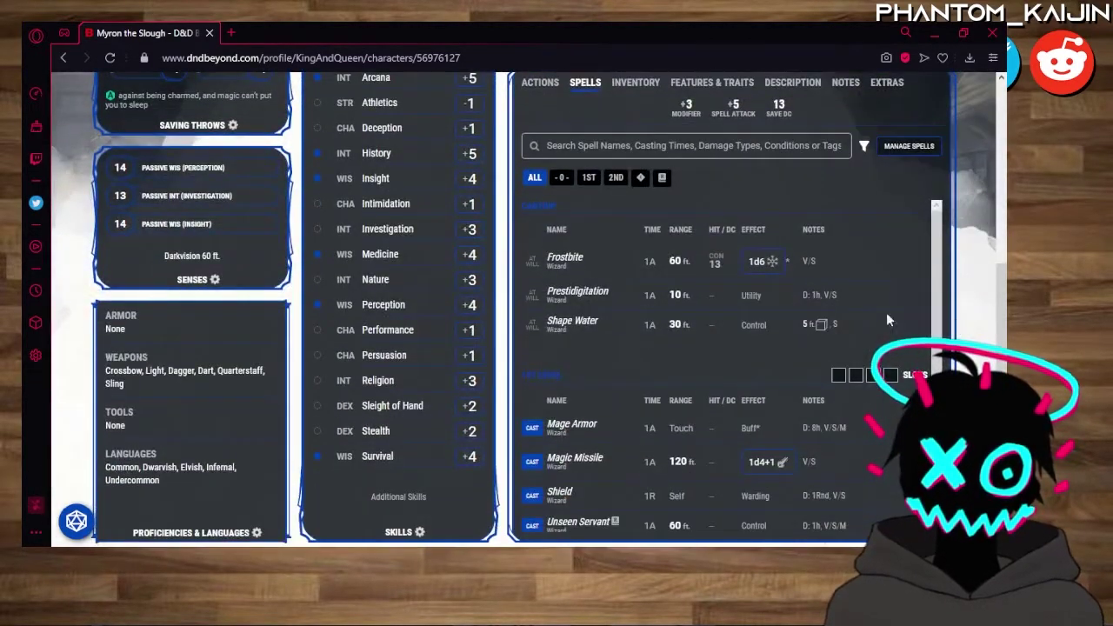
Cast Mage Armor after reading its description, and check the Armor Class breakdown and its customisation options.
left_click(597, 426)
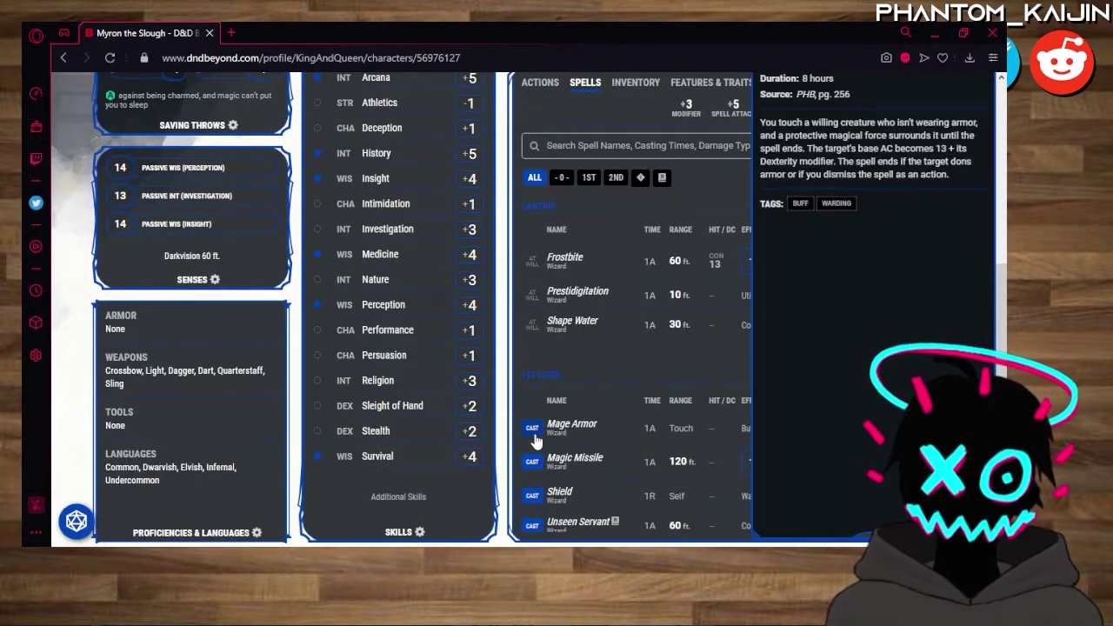
scroll(533, 439, "up", 4)
left_click(621, 315)
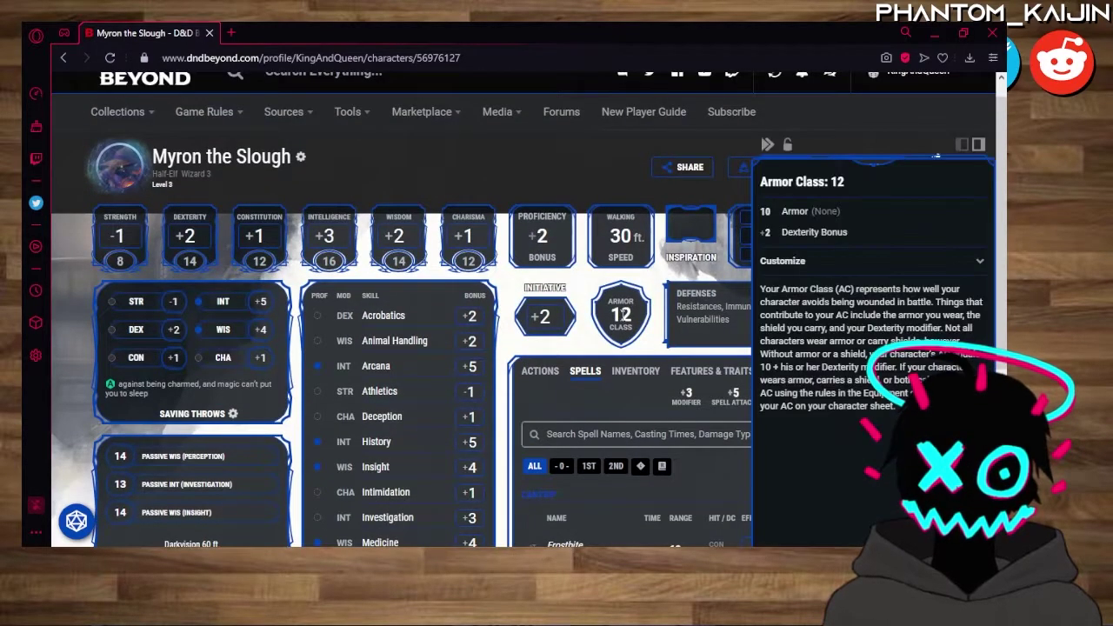
left_click(821, 267)
scroll(888, 314, "down", 5)
scroll(889, 321, "up", 3)
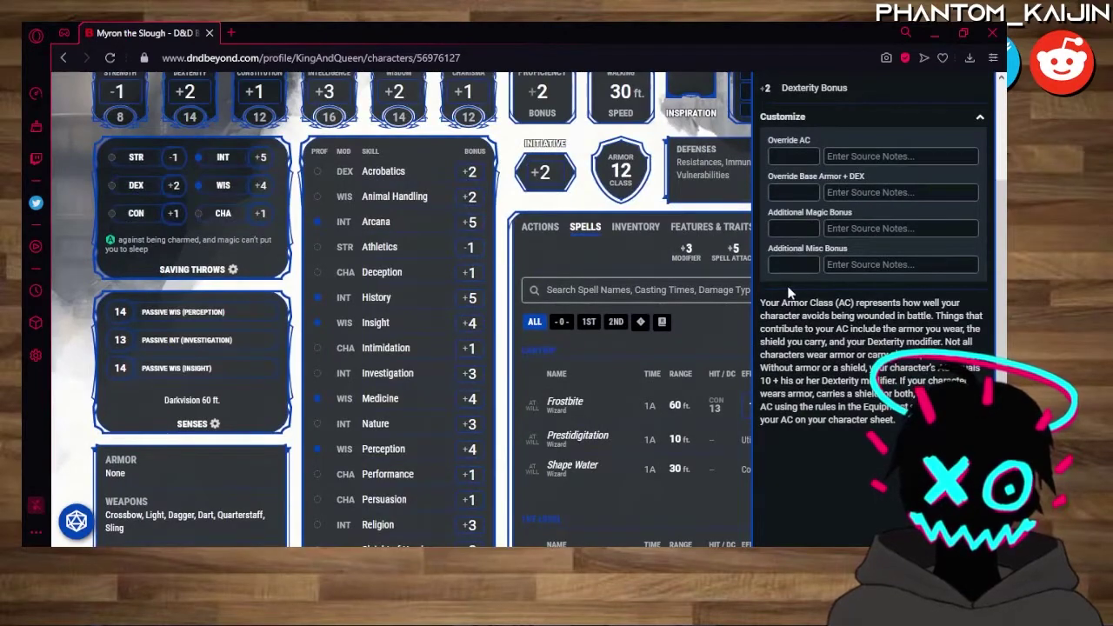
scroll(888, 314, "up", 3)
left_click(871, 192)
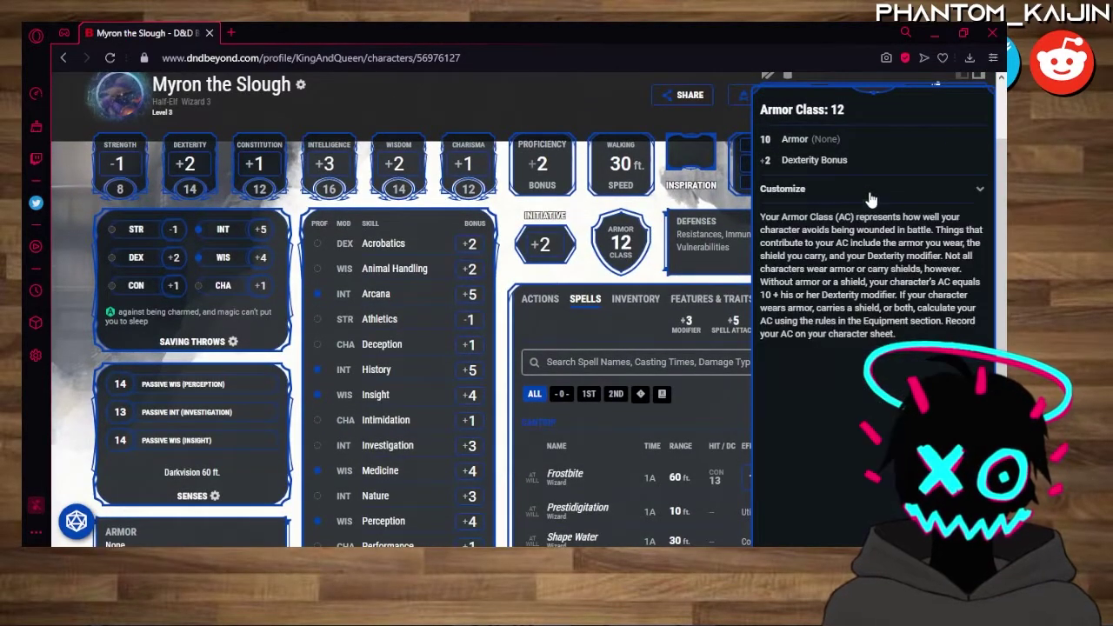
left_click(485, 374)
Read the description of the 1st-level Shield spell and close its details.
scroll(505, 352, "down", 5)
scroll(508, 347, "up", 2)
scroll(509, 347, "up", 2)
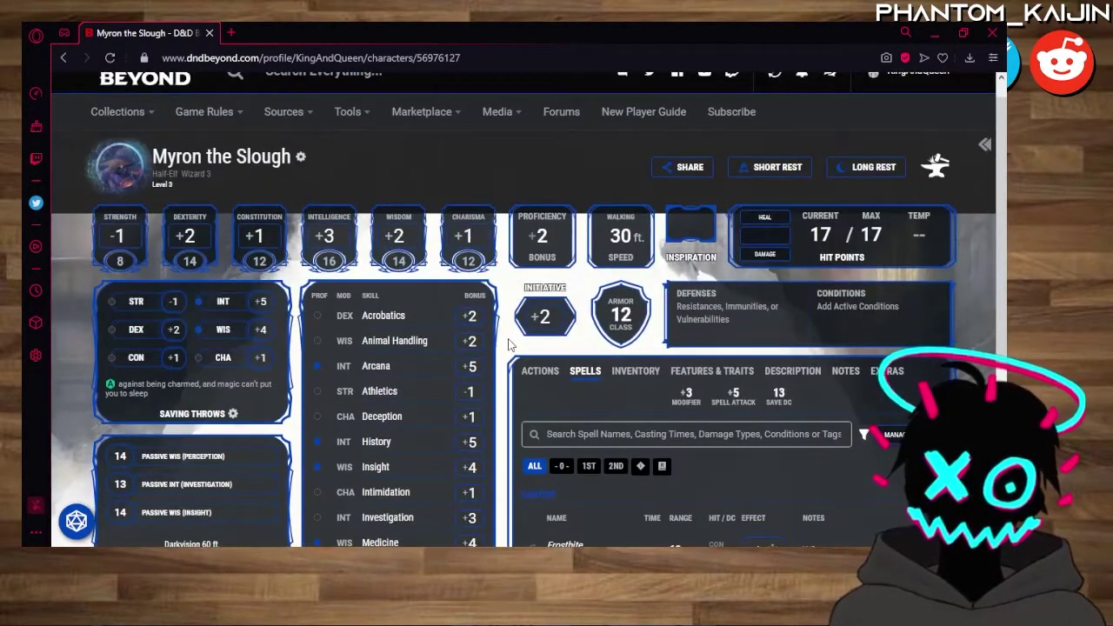
scroll(500, 348, "down", 3)
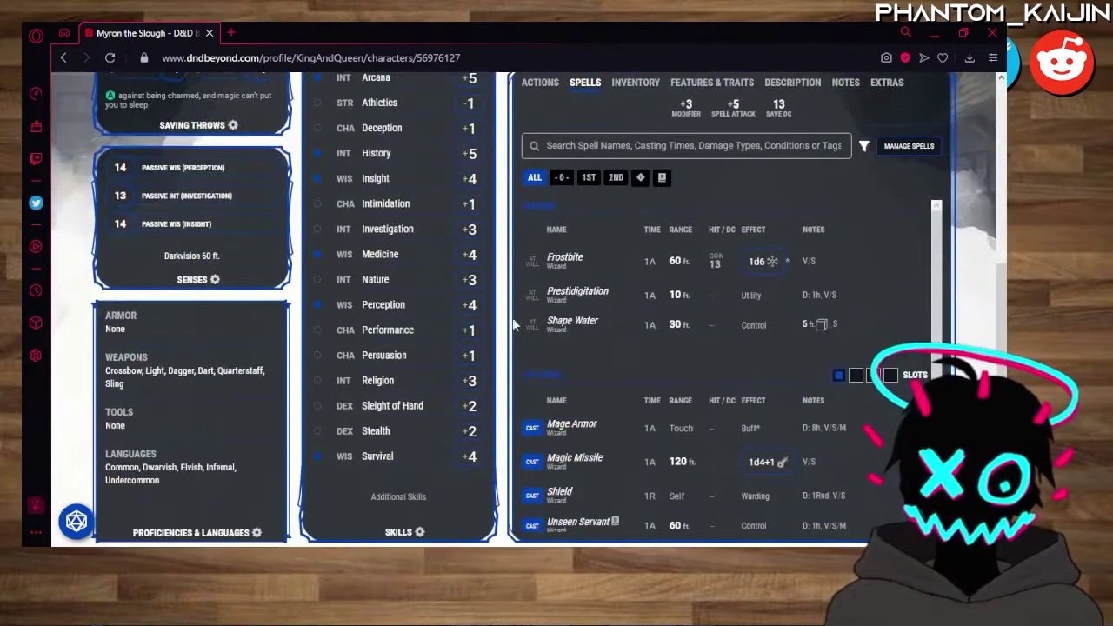
left_click(570, 419)
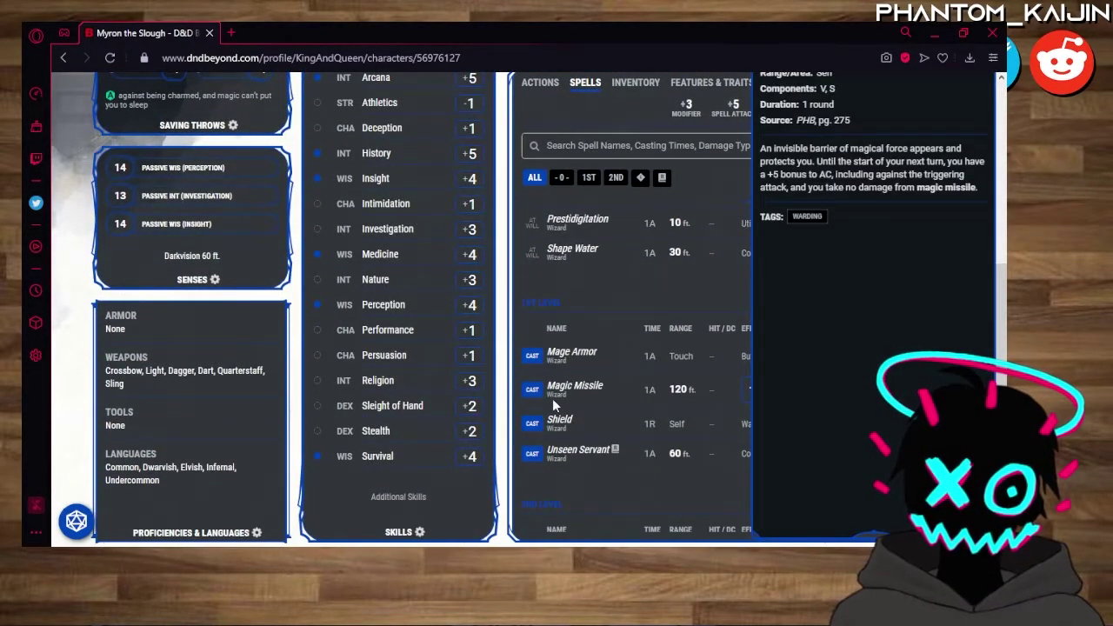
left_click(507, 370)
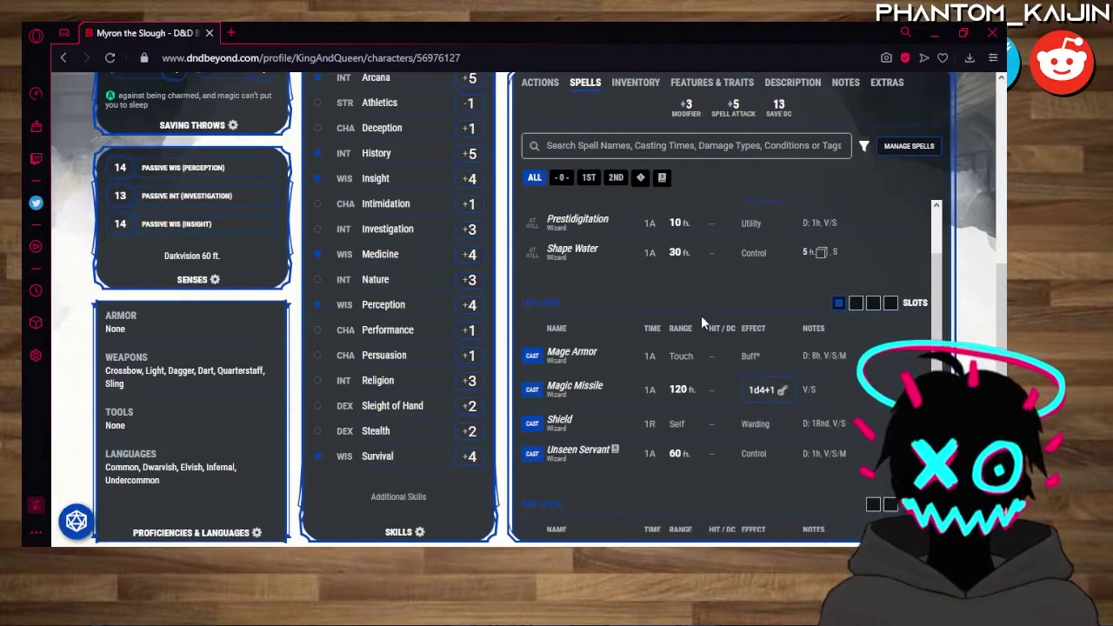
Free the used 1st-level spell slot and look over the 1st-level and 2nd-level spells.
scroll(713, 315, "down", 3)
scroll(813, 230, "up", 2)
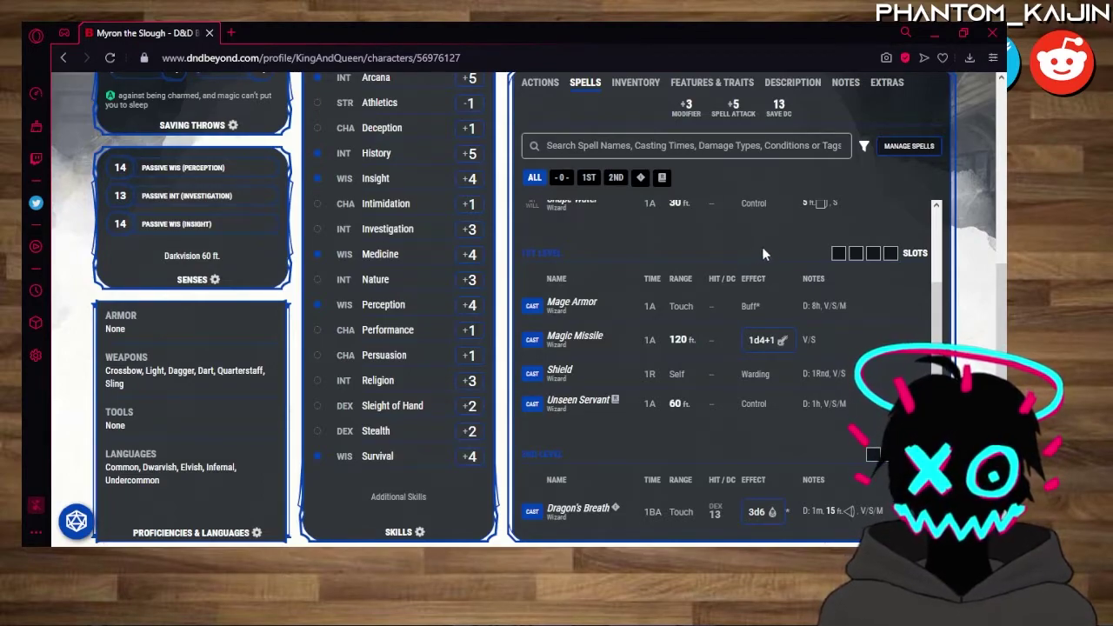
scroll(765, 245, "down", 2)
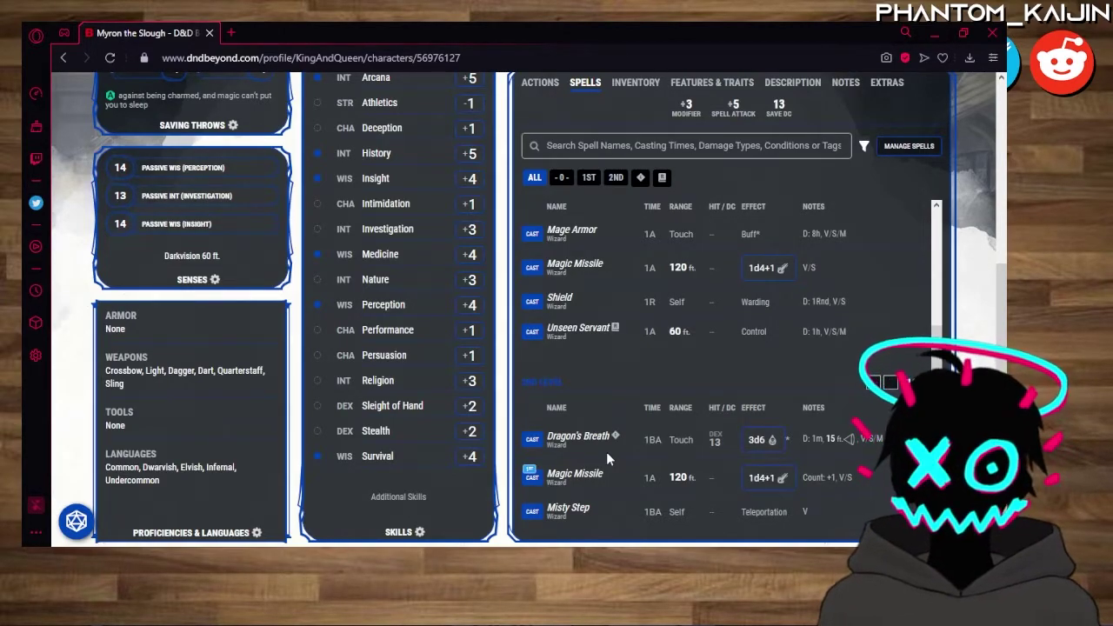
scroll(634, 408, "up", 5)
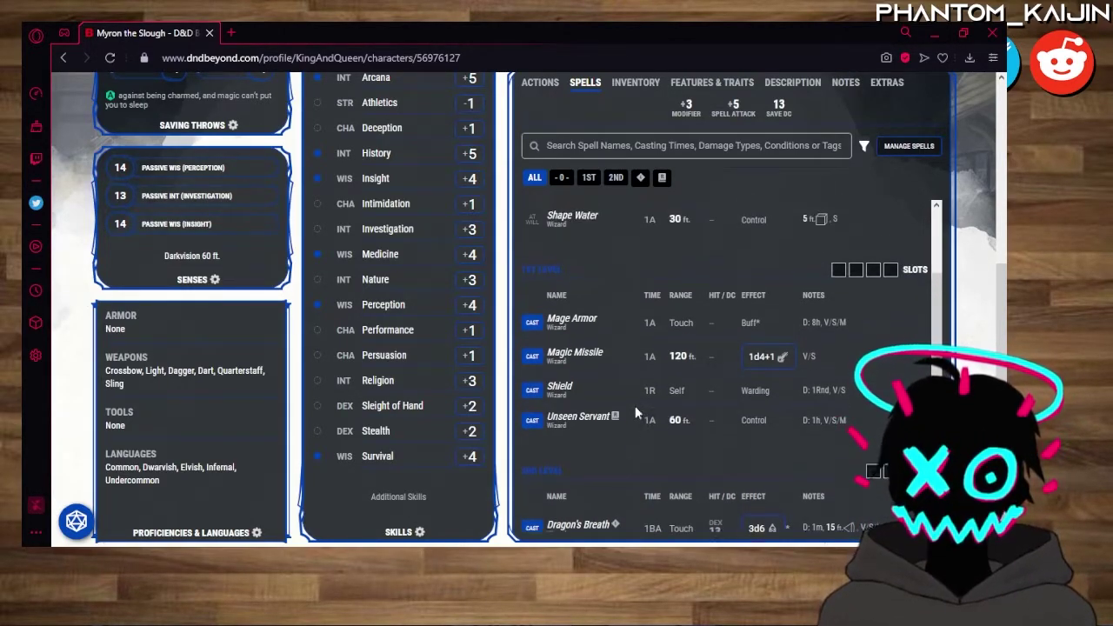
scroll(635, 405, "up", 5)
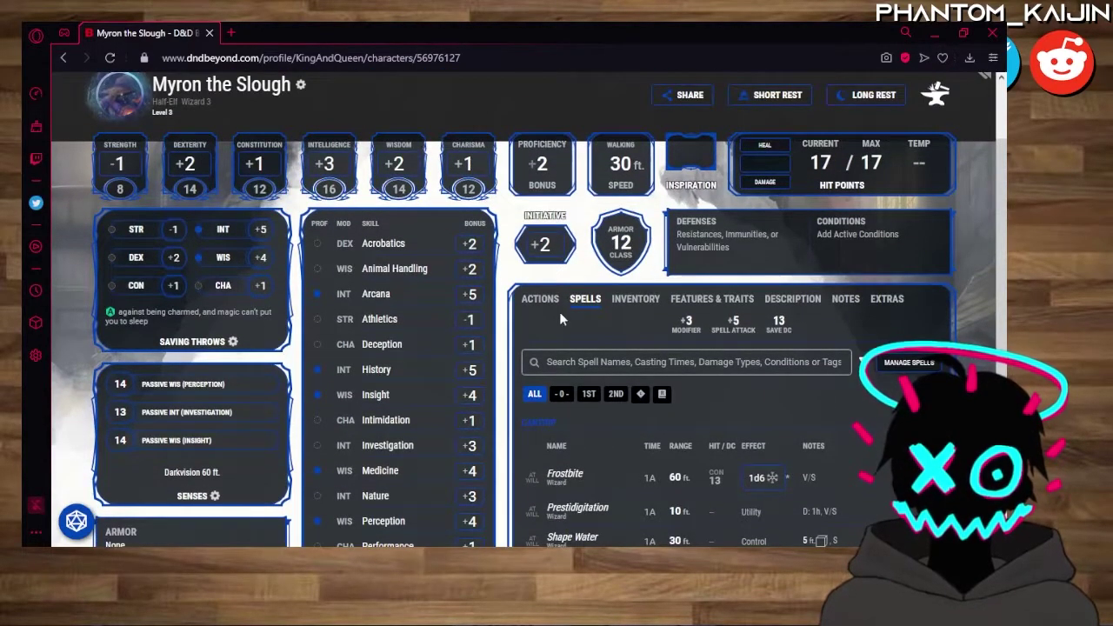
scroll(579, 352, "up", 1)
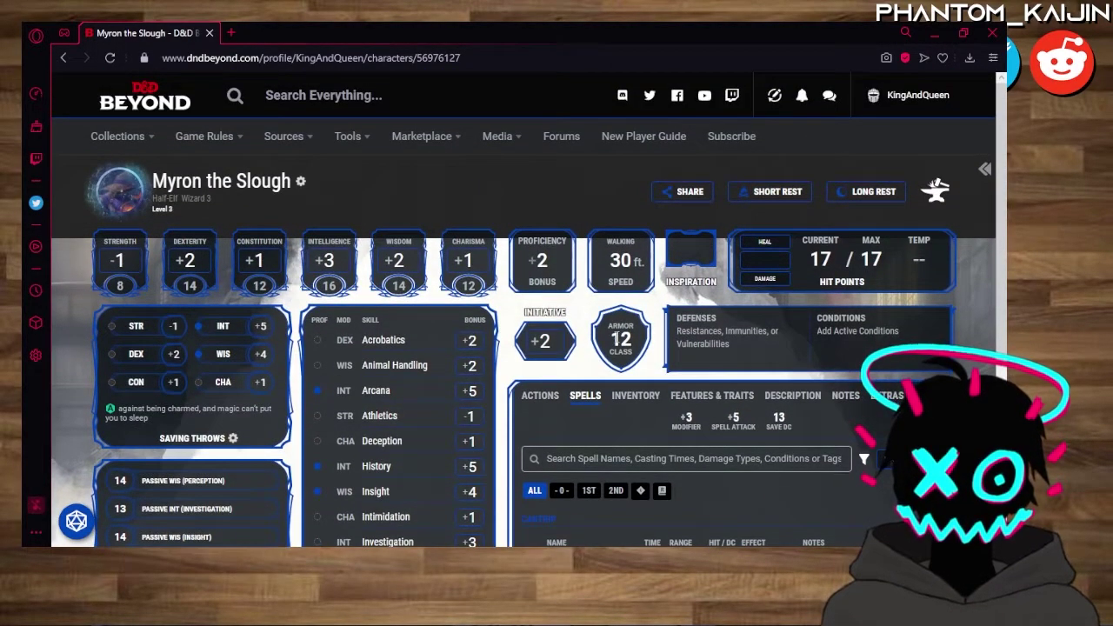
scroll(620, 340, "down", 3)
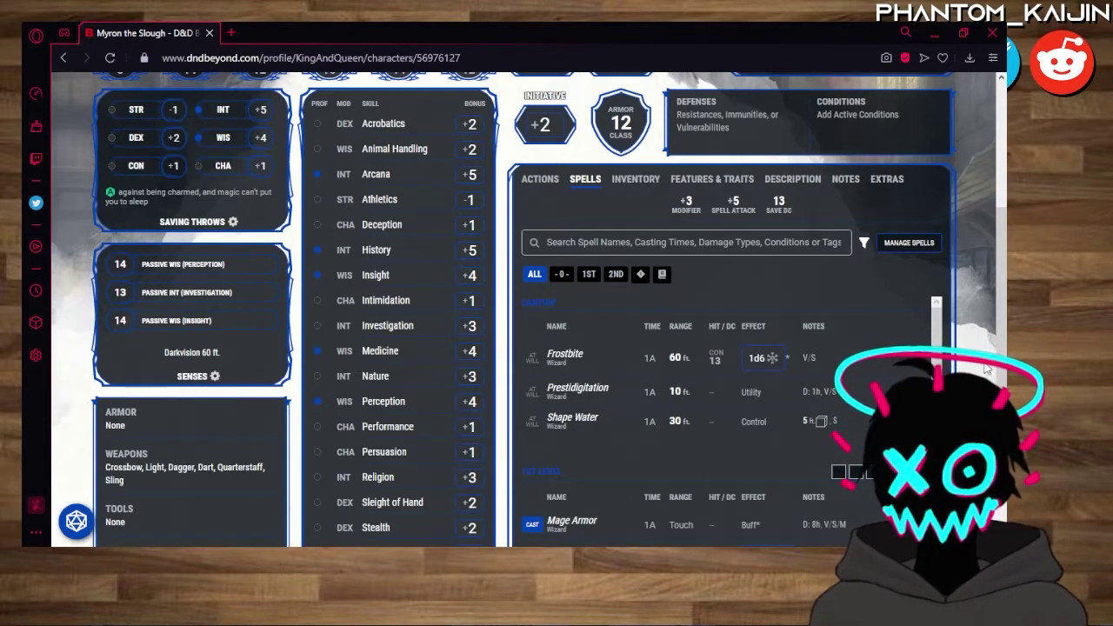
scroll(452, 276, "up", 2)
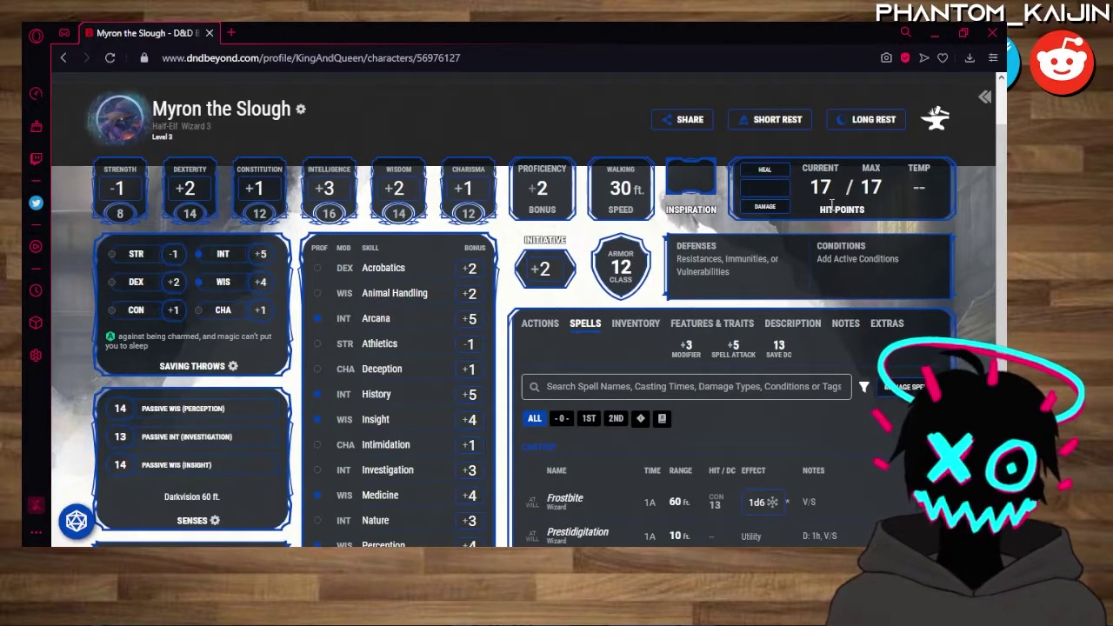
scroll(972, 246, "up", 1)
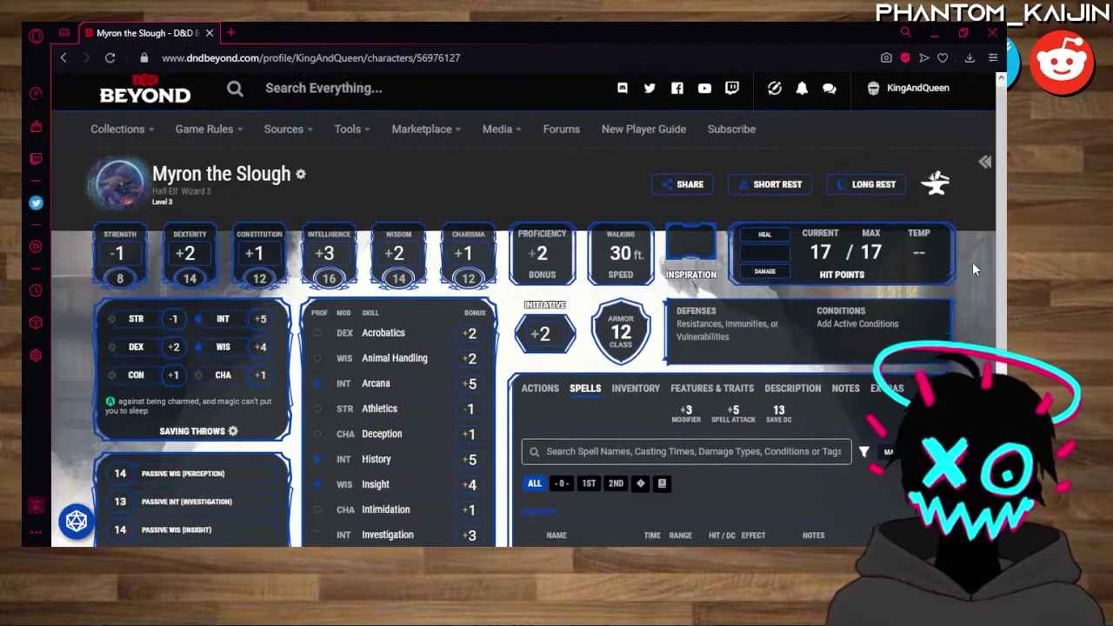